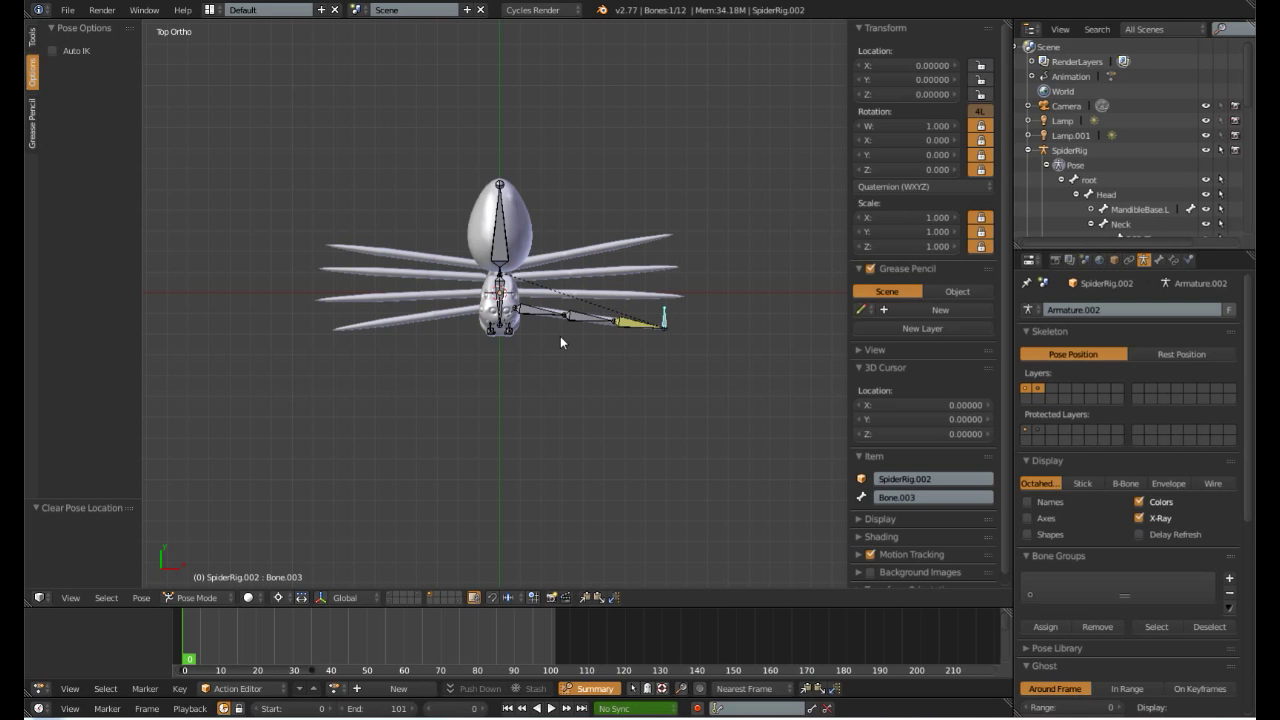
# - Select the thorax, head and first leg's bones, orbiting to view the spider at an angle
pyautogui.rightClick(501, 233)
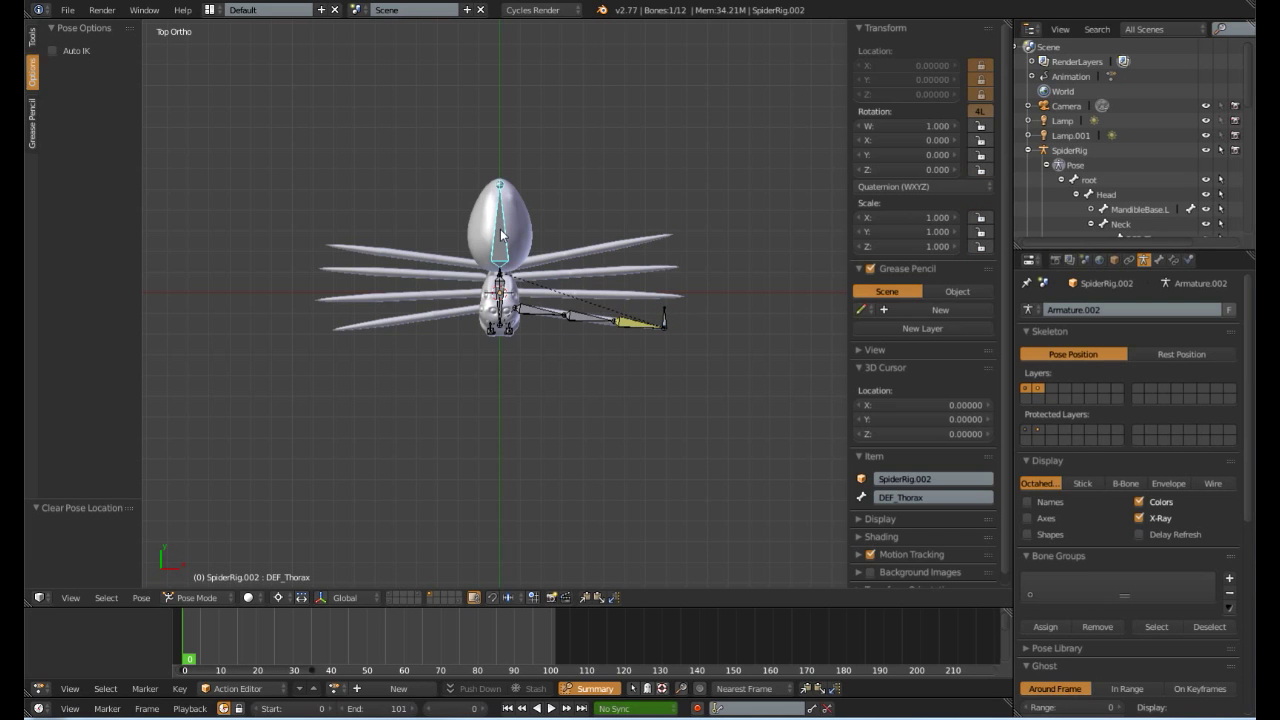
pyautogui.scroll(5, 530, 280)
pyautogui.keyDown('shift'); pyautogui.moveTo(530, 280); pyautogui.dragTo(526, 296, button='middle'); pyautogui.keyUp('shift')
pyautogui.scroll(-3, 526, 296)
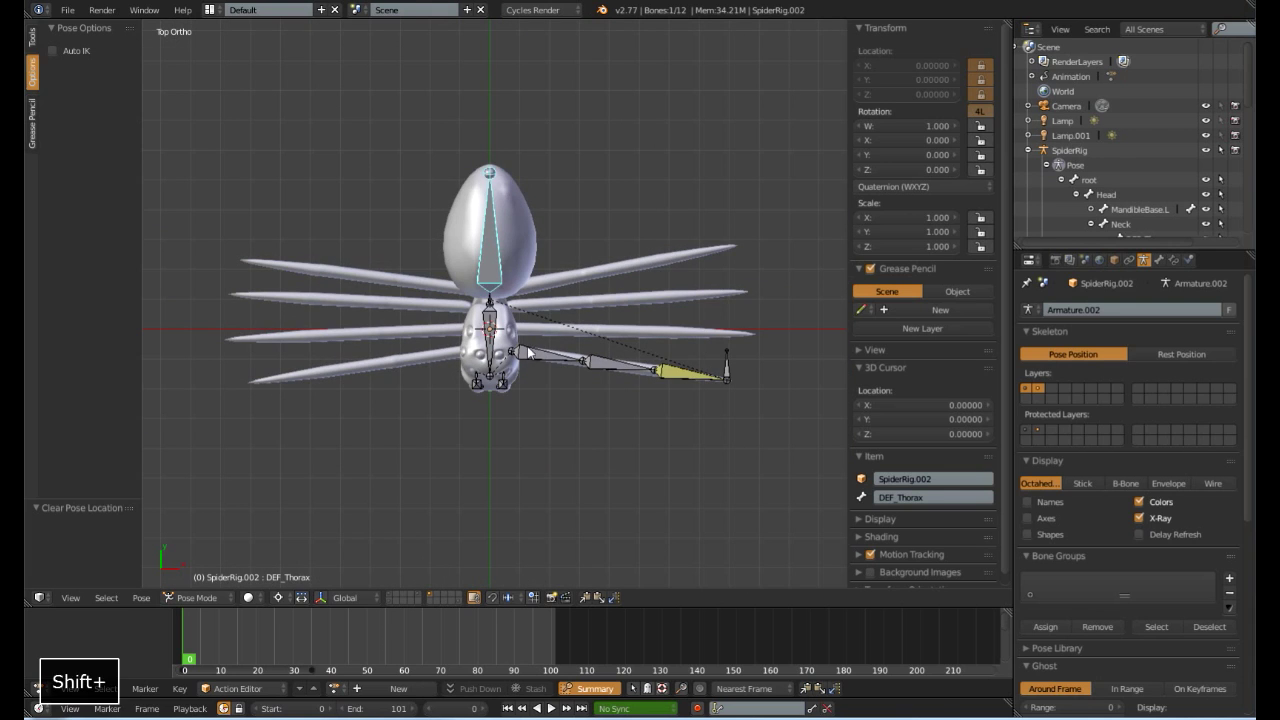
pyautogui.rightClick(486, 310)
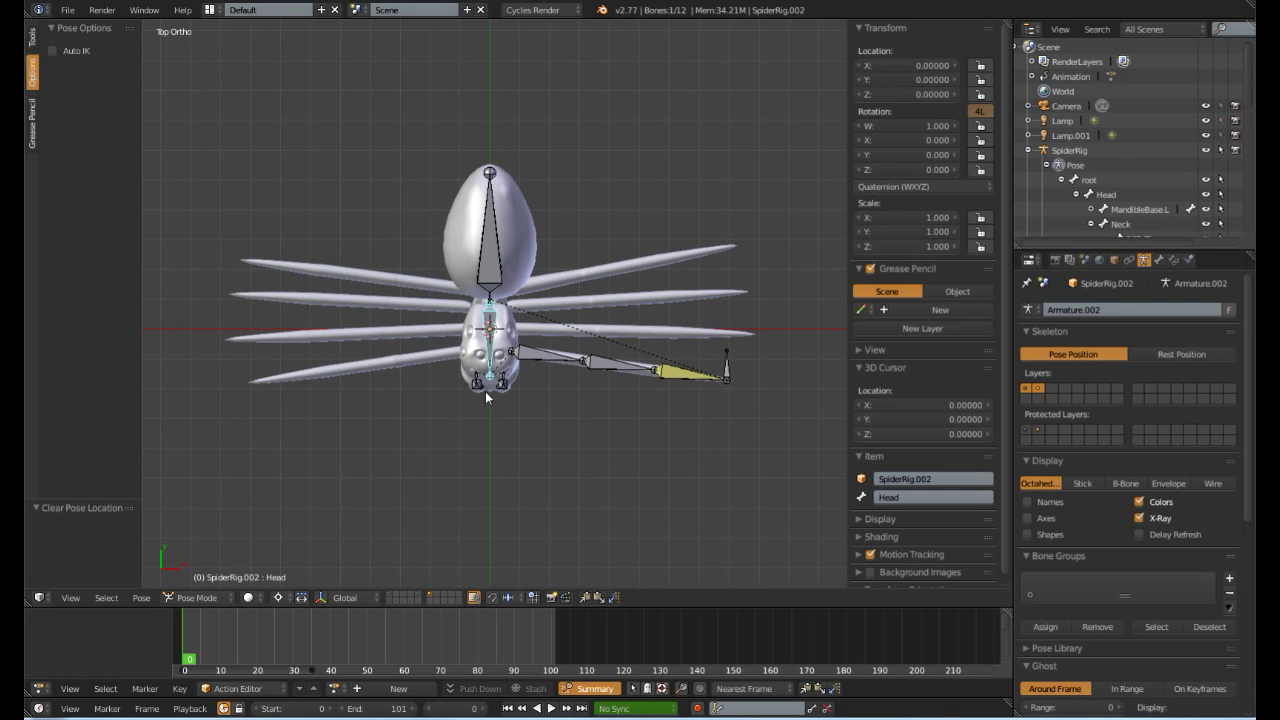
pyautogui.keyDown('shift'); pyautogui.rightClick(613, 368); pyautogui.keyUp('shift')
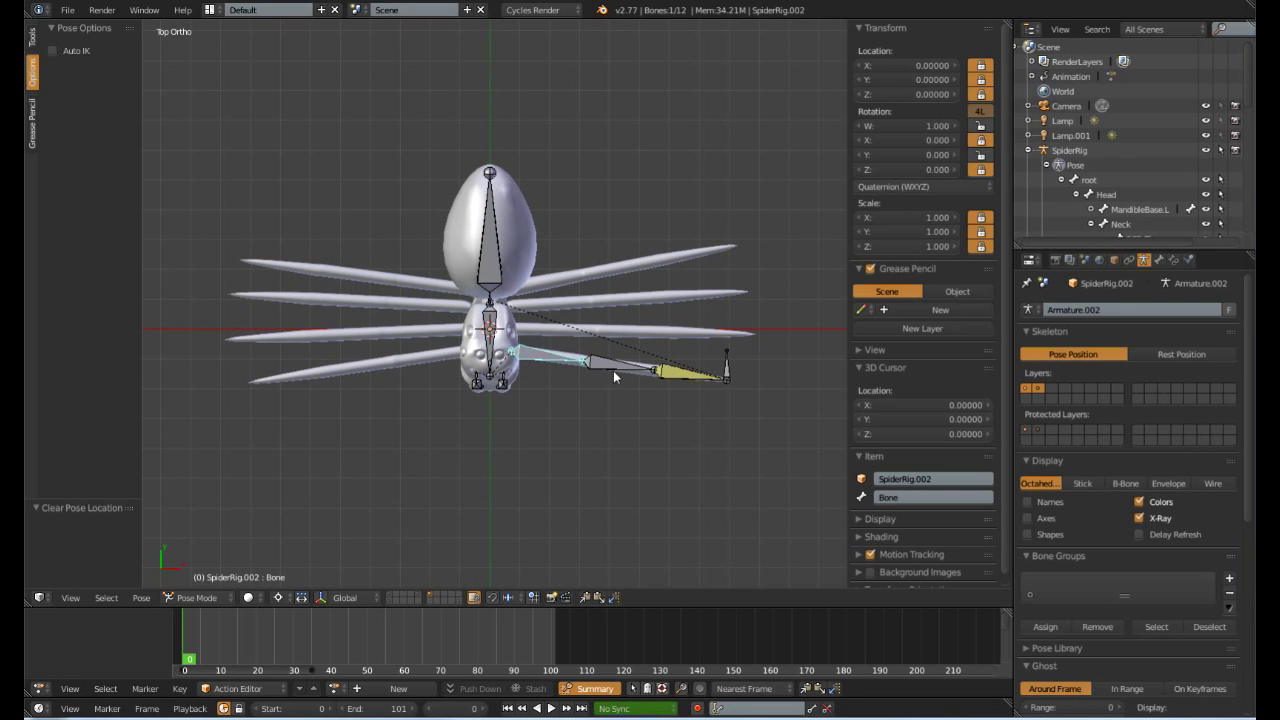
pyautogui.keyDown('shift'); pyautogui.rightClick(706, 374); pyautogui.keyUp('shift')
pyautogui.keyDown('shift'); pyautogui.rightClick(728, 370); pyautogui.keyUp('shift')
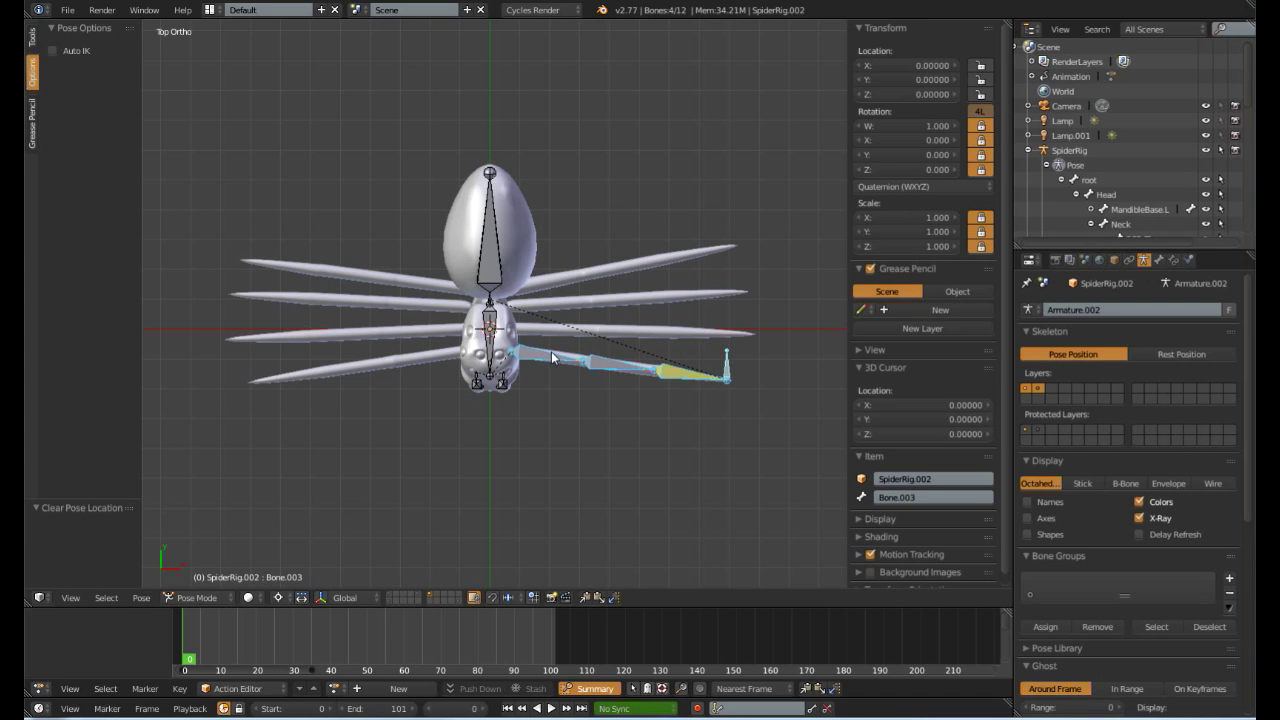
pyautogui.moveTo(690, 383); pyautogui.dragTo(623, 339, button='middle')
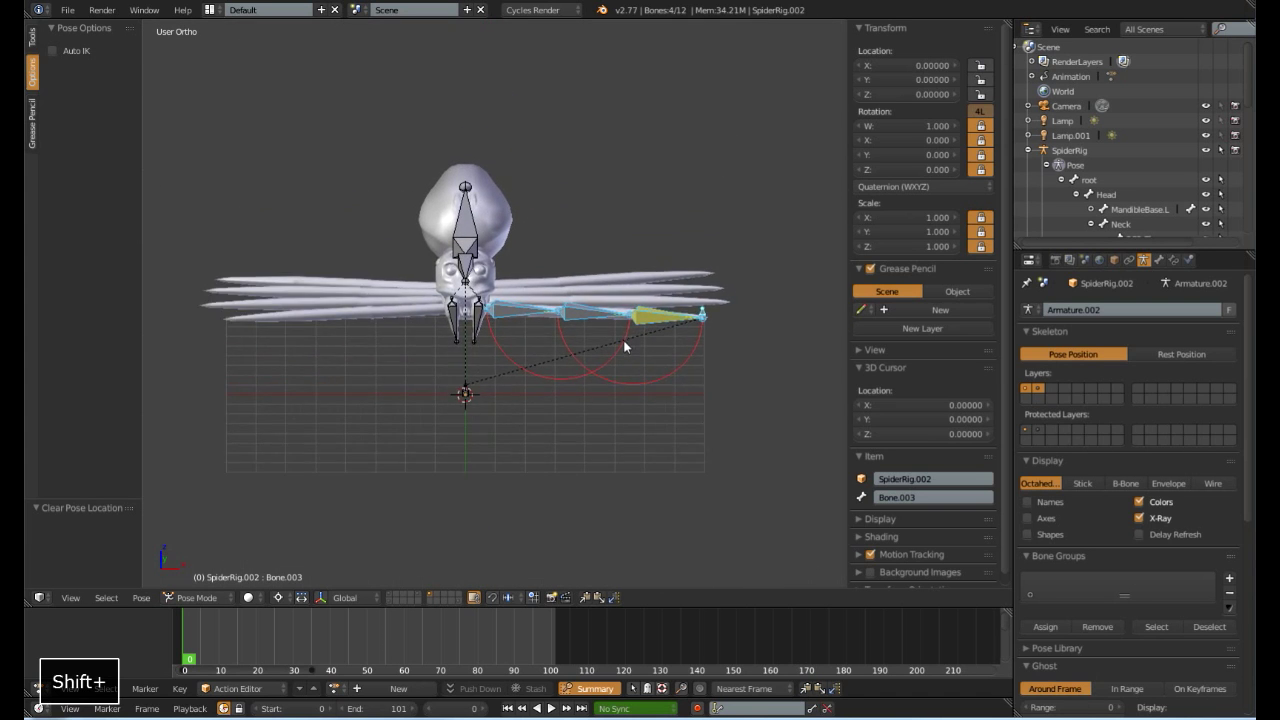
pyautogui.scroll(4, 797, 339)
pyautogui.scroll(-4, 797, 339)
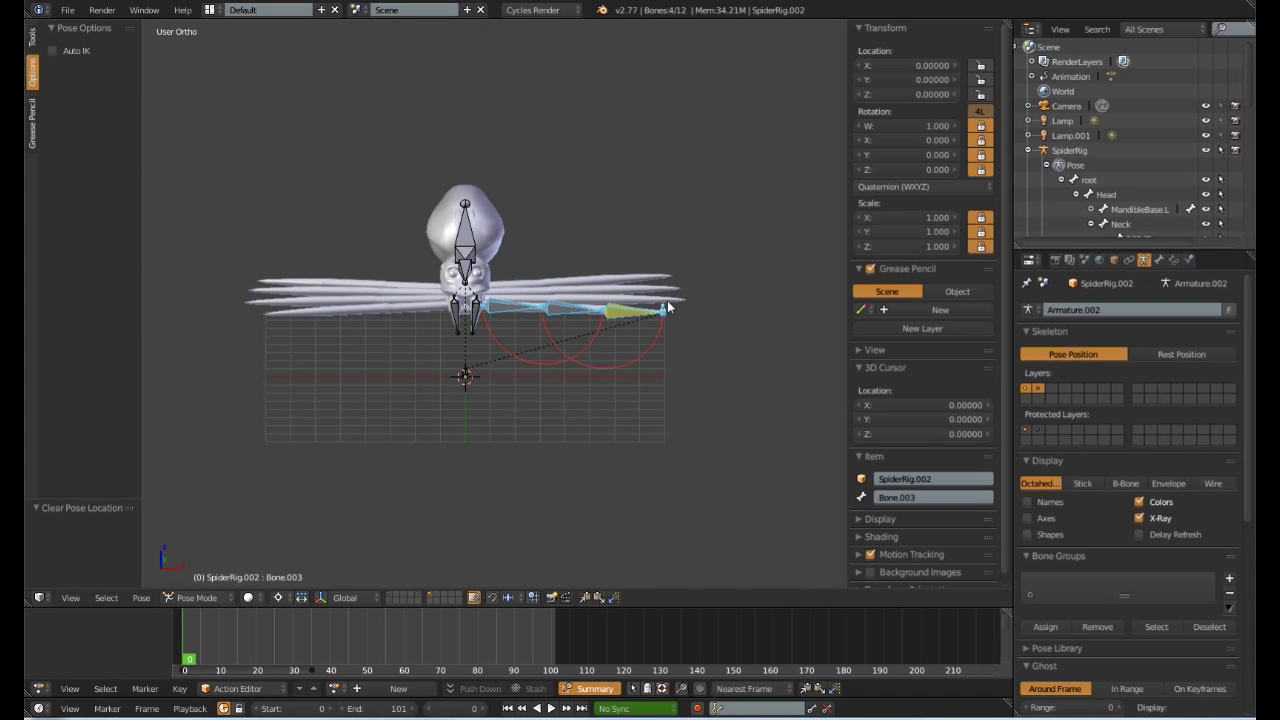
# - Test the first leg chain by grabbing its end bone Bone.003 and cancelling each move
pyautogui.rightClick(664, 305)
pyautogui.press('g')
pyautogui.rightClick(666, 356)
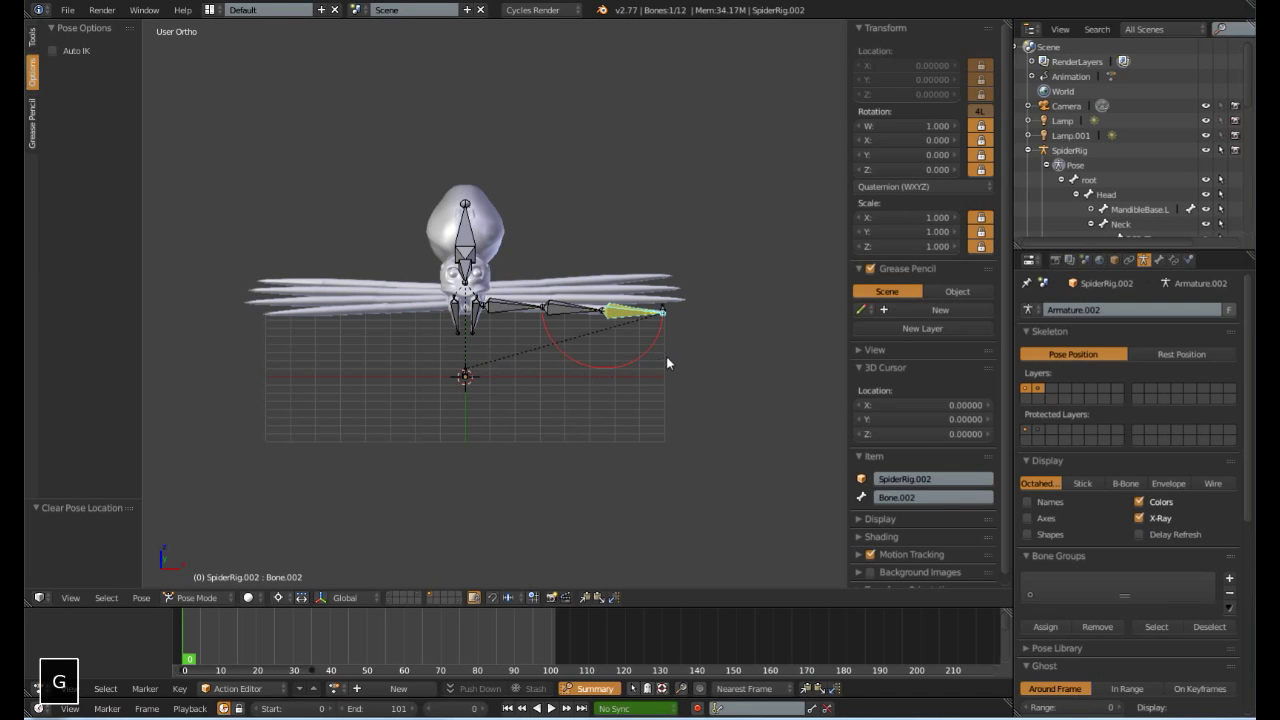
pyautogui.press('g')
pyautogui.rightClick(646, 339)
pyautogui.rightClick(664, 308)
pyautogui.press('g')
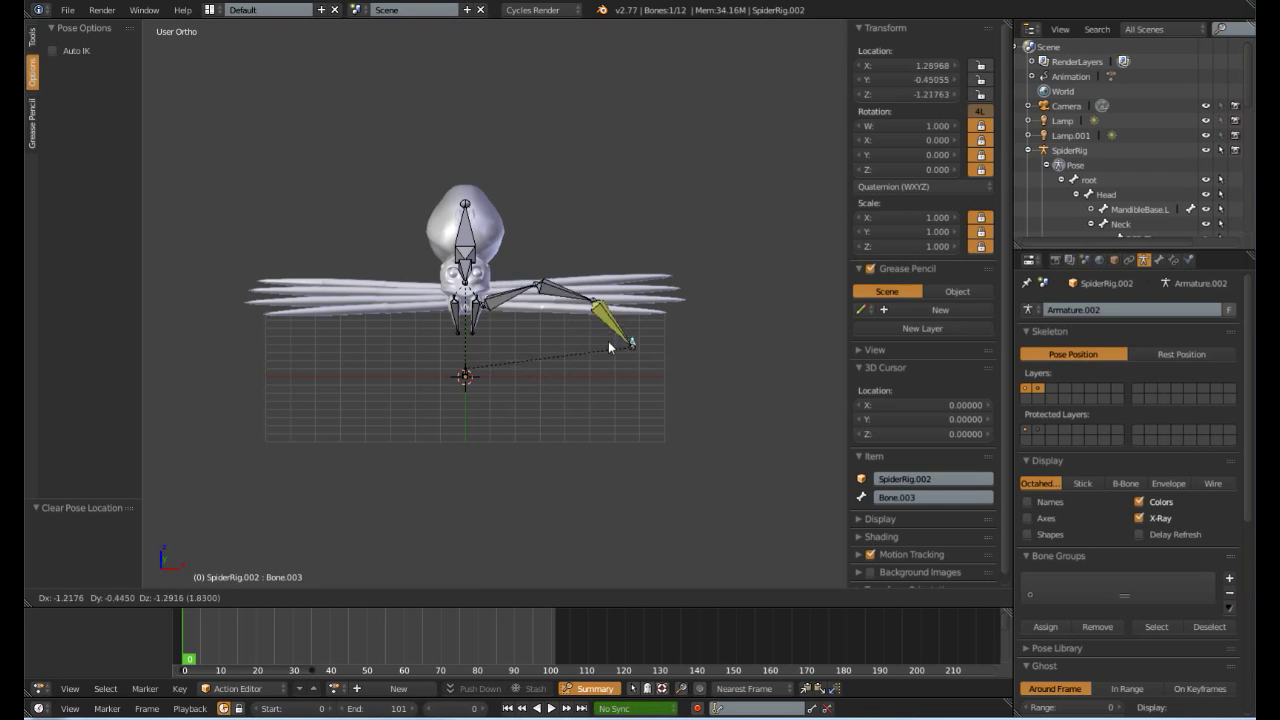
pyautogui.rightClick(630, 293)
pyautogui.moveTo(630, 293)
pyautogui.mouseDown(button='middle')
pyautogui.moveTo(625, 372)
pyautogui.moveTo(612, 289)
pyautogui.mouseUp(button='middle')
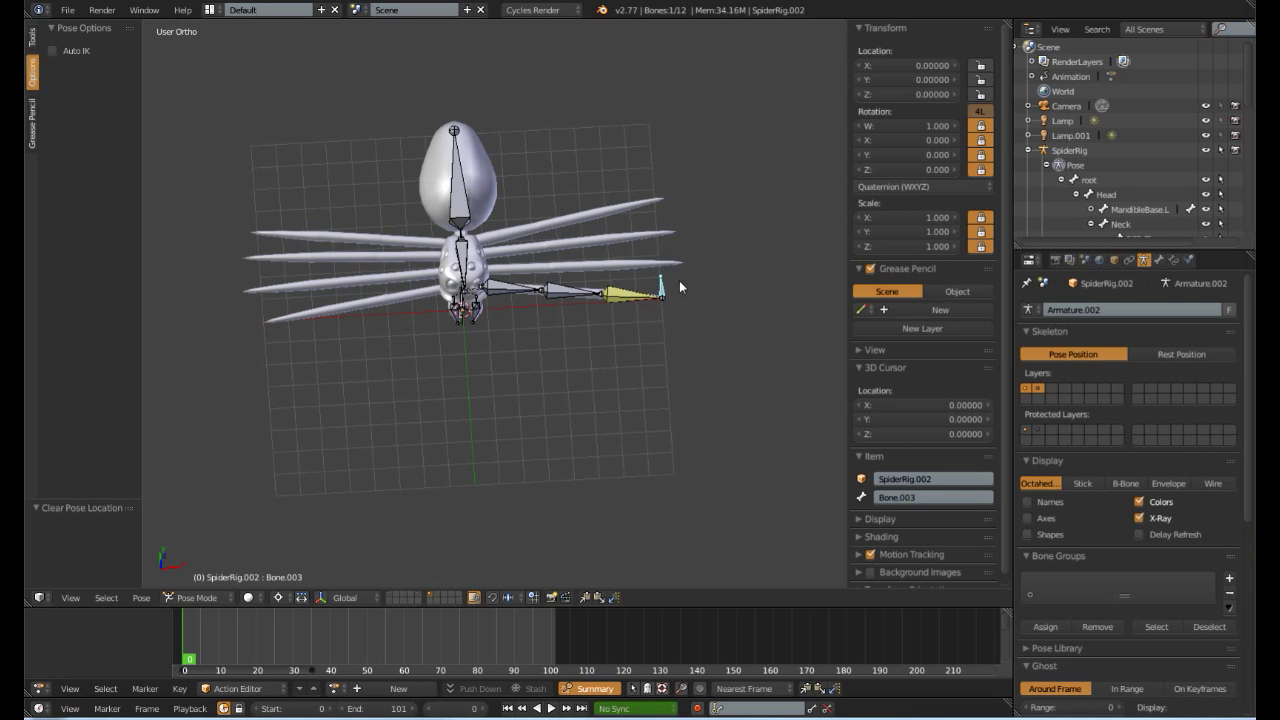
# - Select the leg bones inward to the first bone, checking front, side and top views
pyautogui.rightClick(611, 295)
pyautogui.rightClick(569, 292)
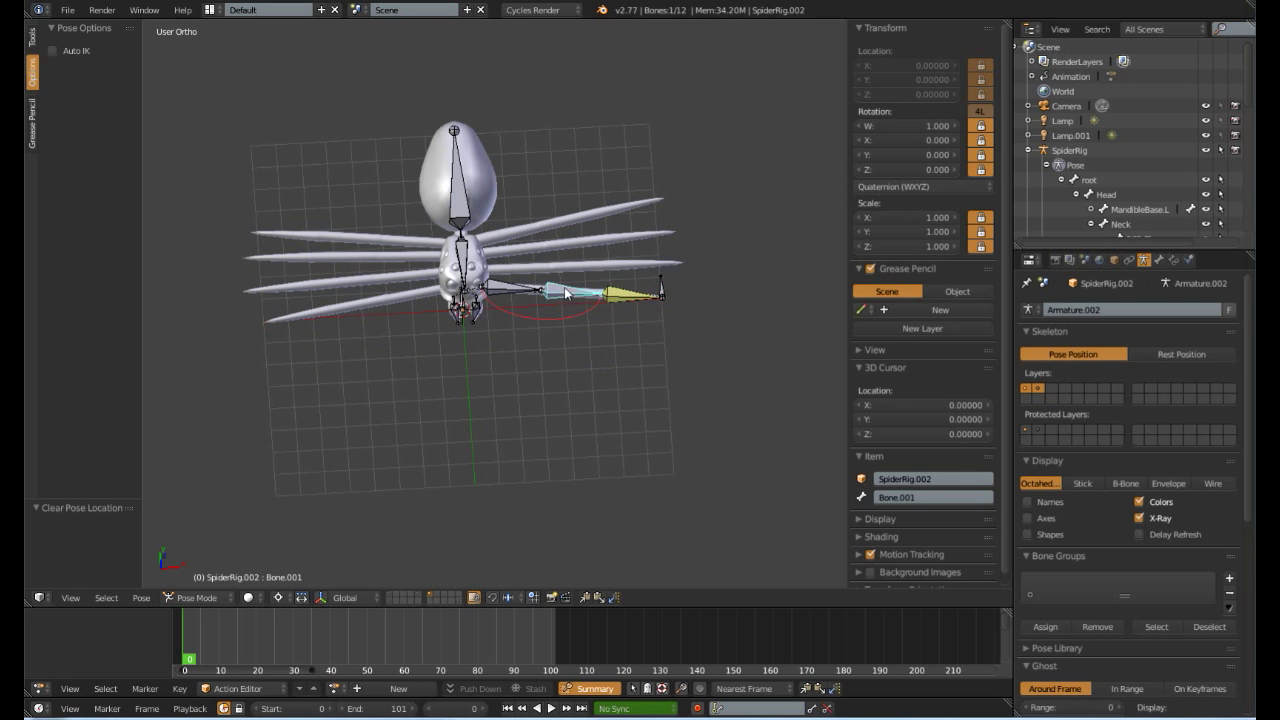
pyautogui.rightClick(524, 291)
pyautogui.moveTo(522, 324); pyautogui.dragTo(518, 342, button='middle')
pyautogui.press('End')
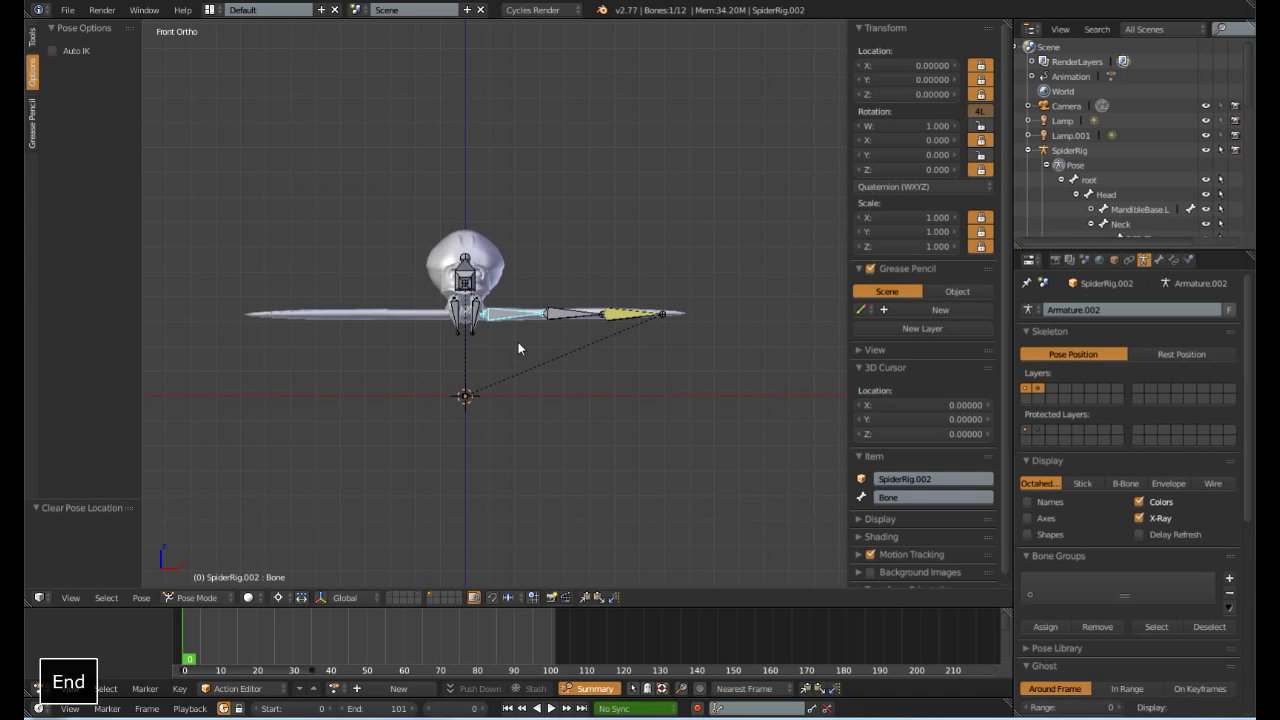
pyautogui.press('pagedown')
pyautogui.press('End')
pyautogui.press('Home')
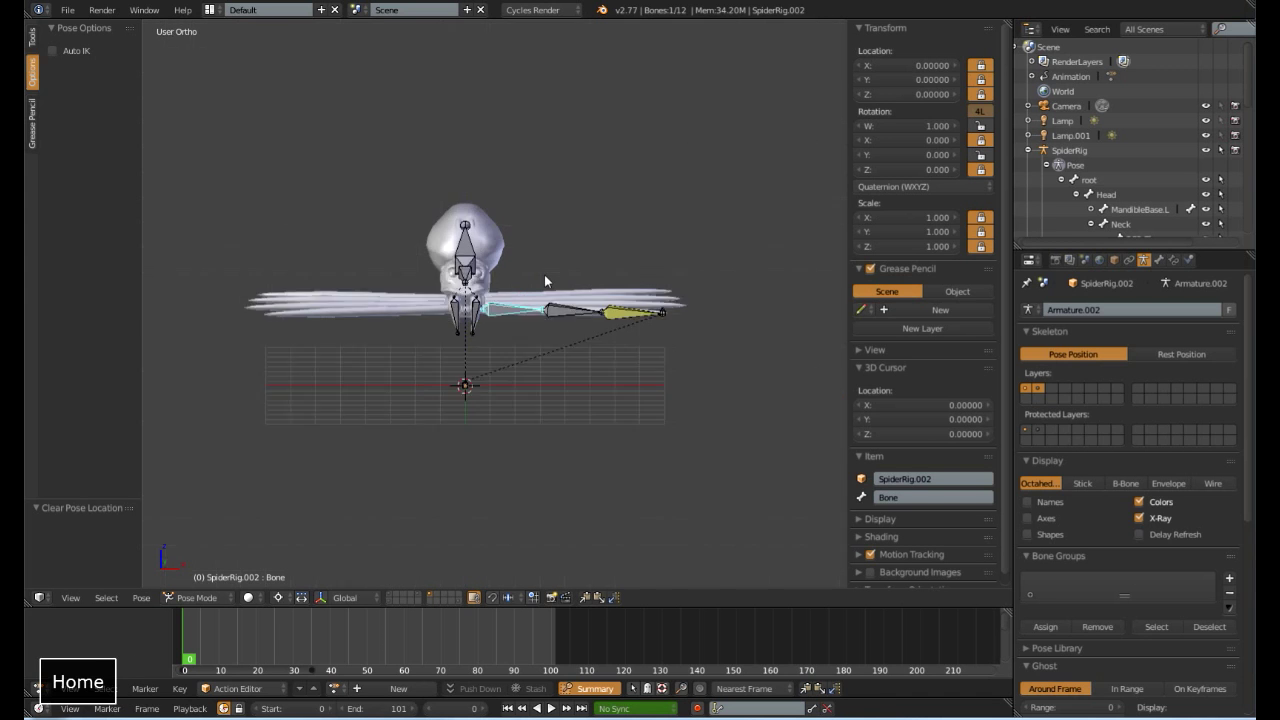
pyautogui.scroll(5, 560, 390)
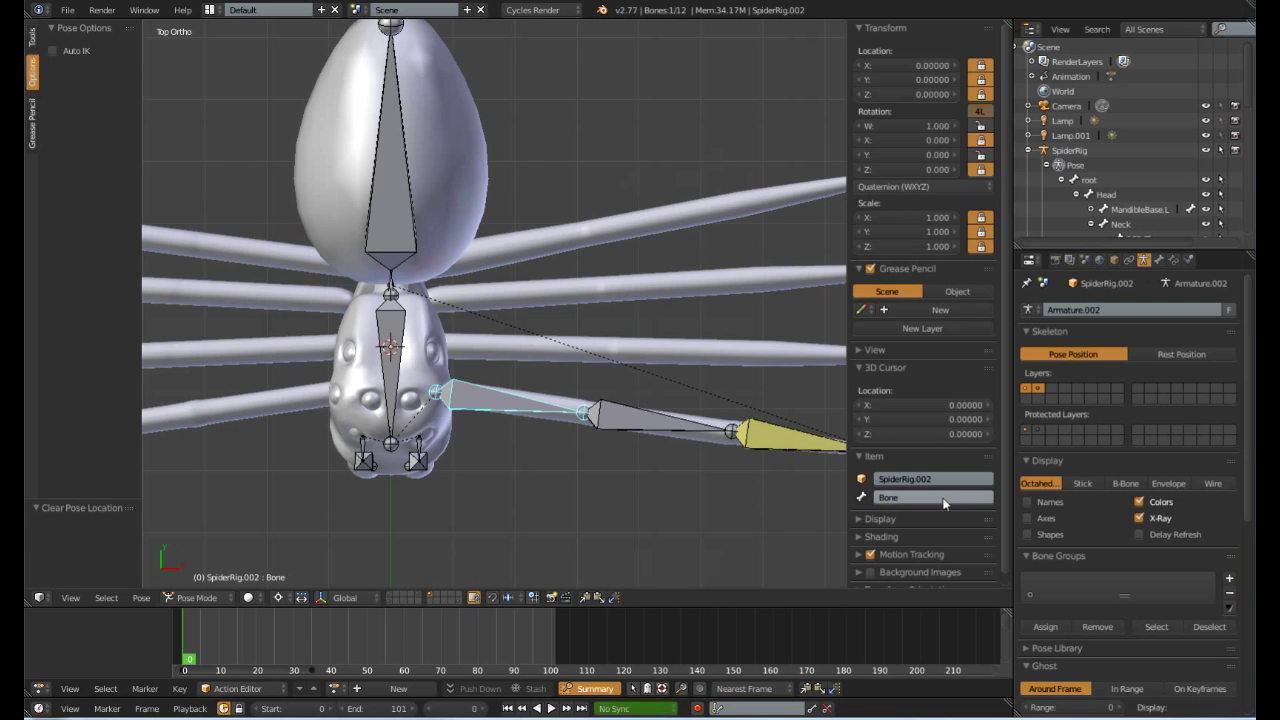
pyautogui.scroll(-1, 930, 480)
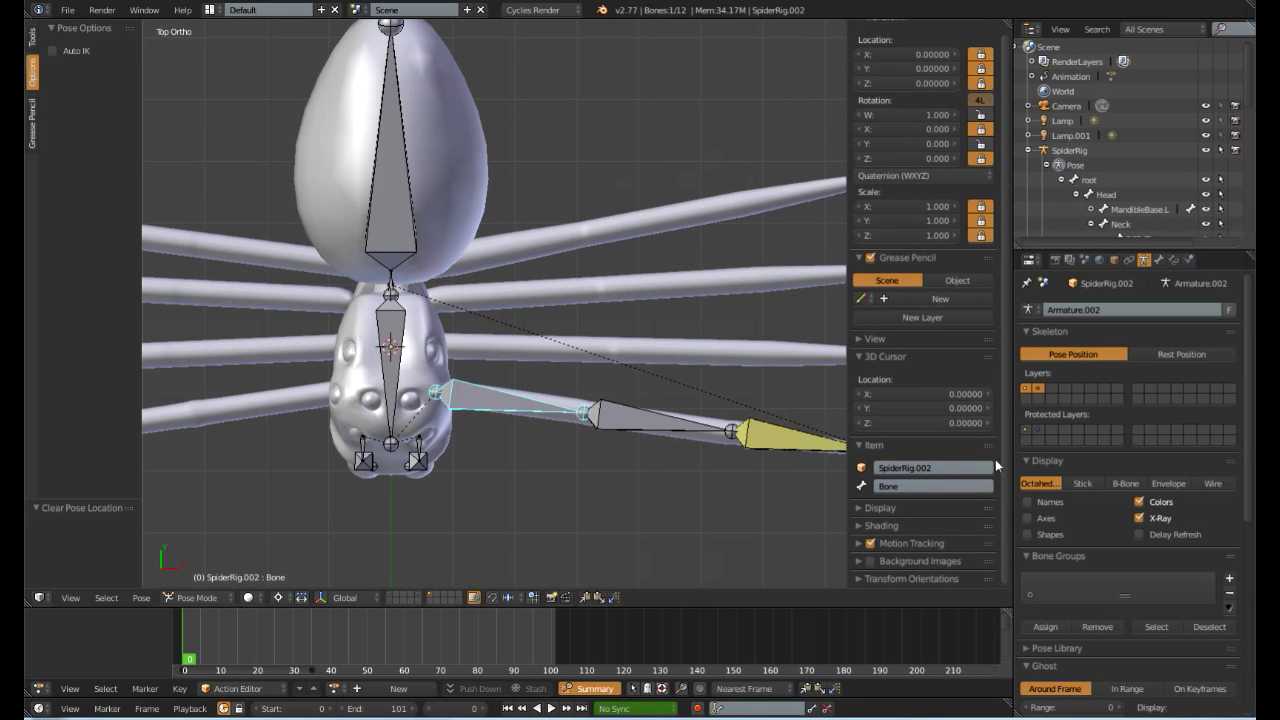
# - Rename the first leg's bones Leg.001, Leg.002 and Leg.003
pyautogui.click(907, 487)
pyautogui.write('Leg')
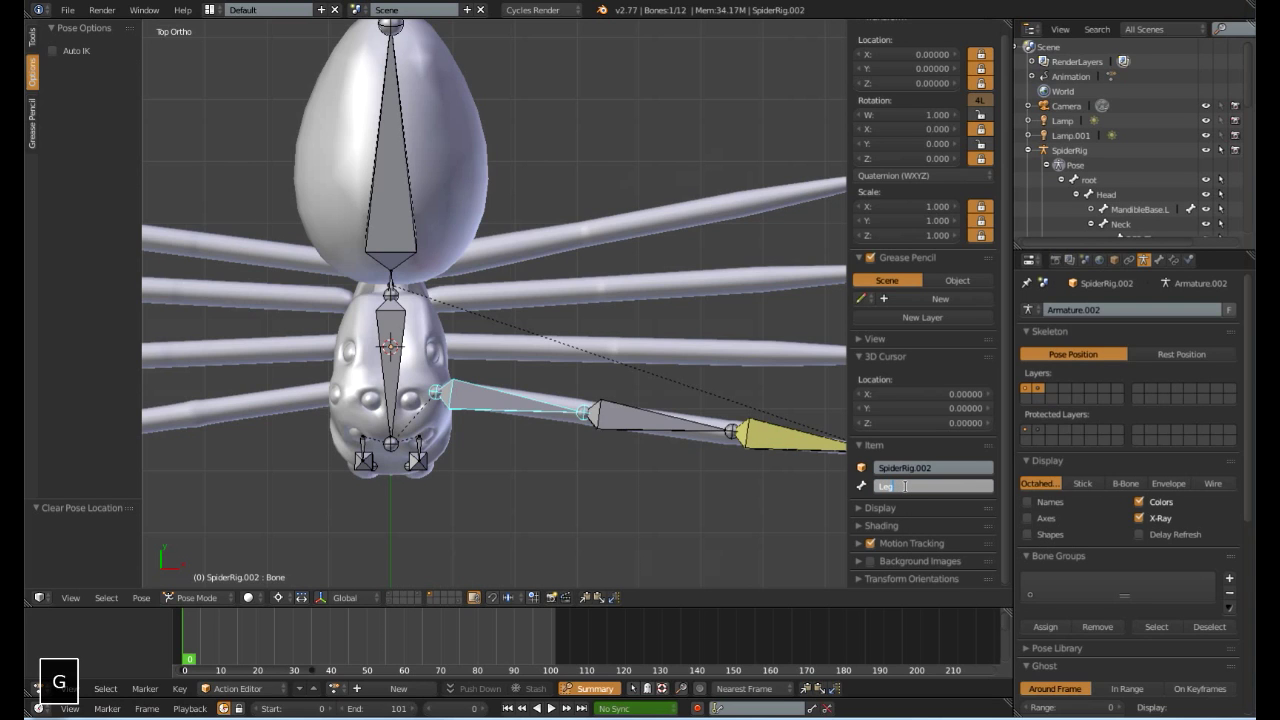
pyautogui.write('.001')
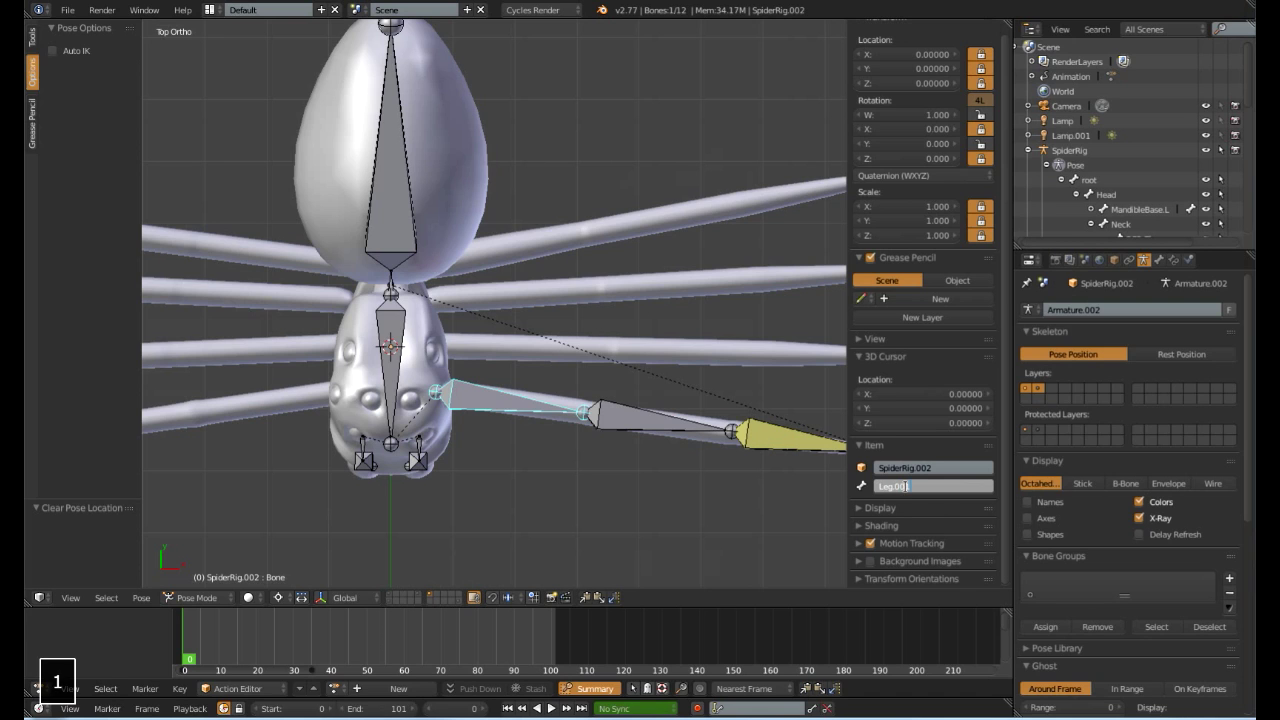
pyautogui.press('Return')
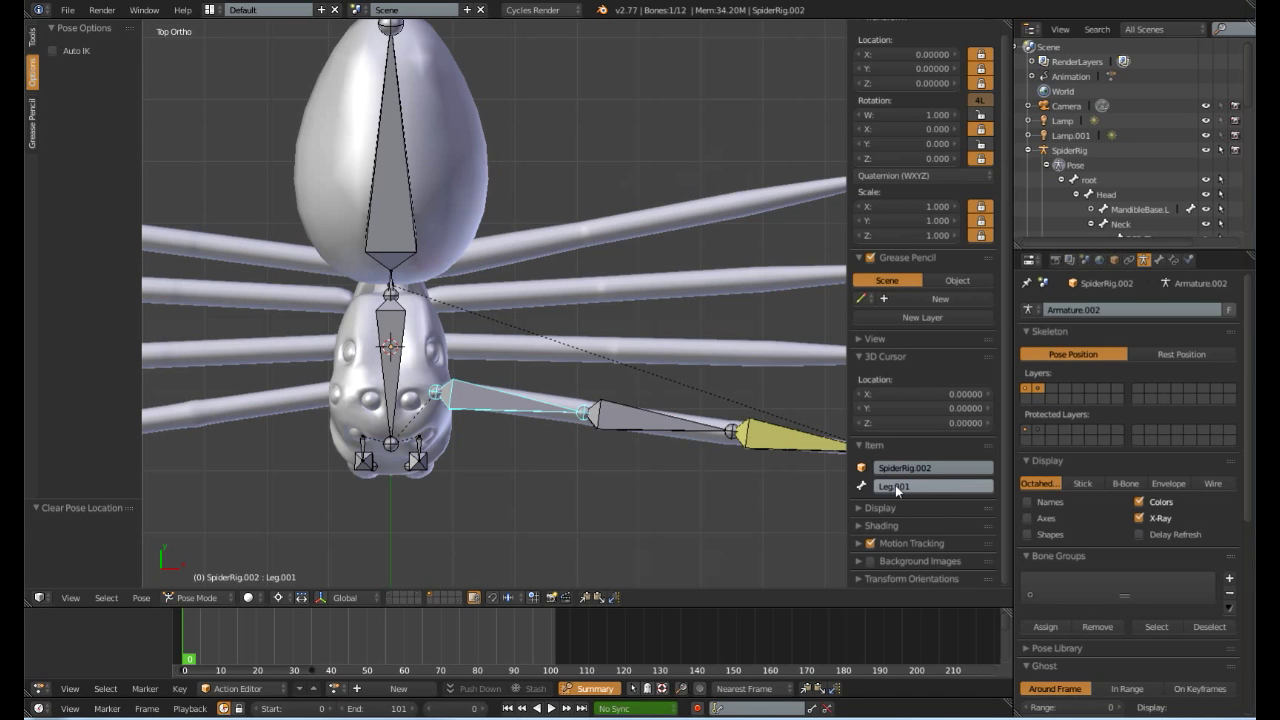
pyautogui.hotkey('ctrl', 'c')
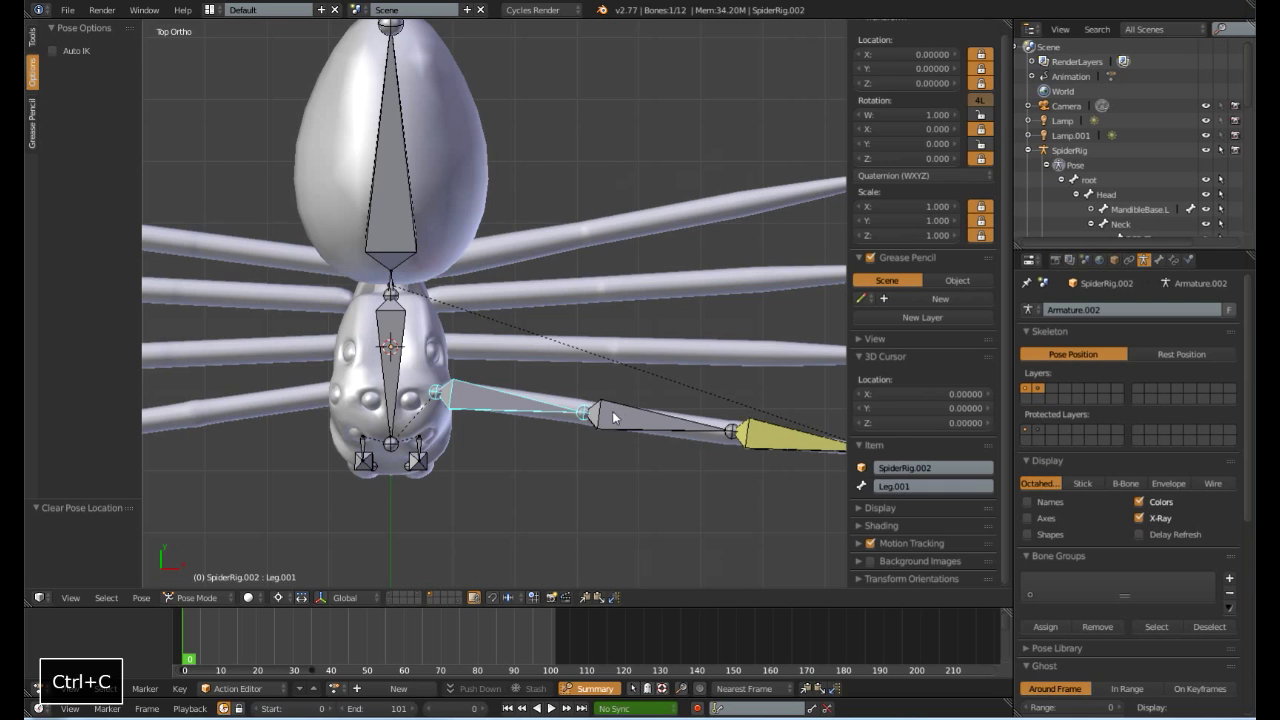
pyautogui.rightClick(623, 413)
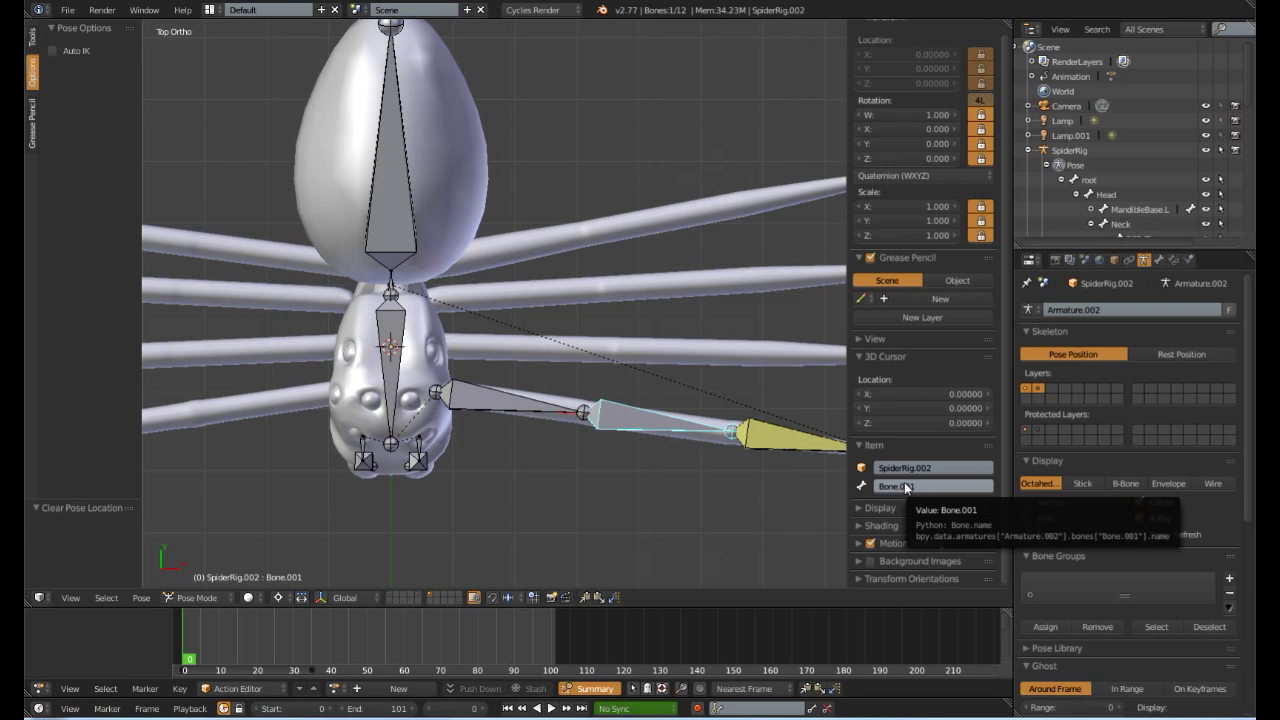
pyautogui.hotkey('ctrl', 'v')
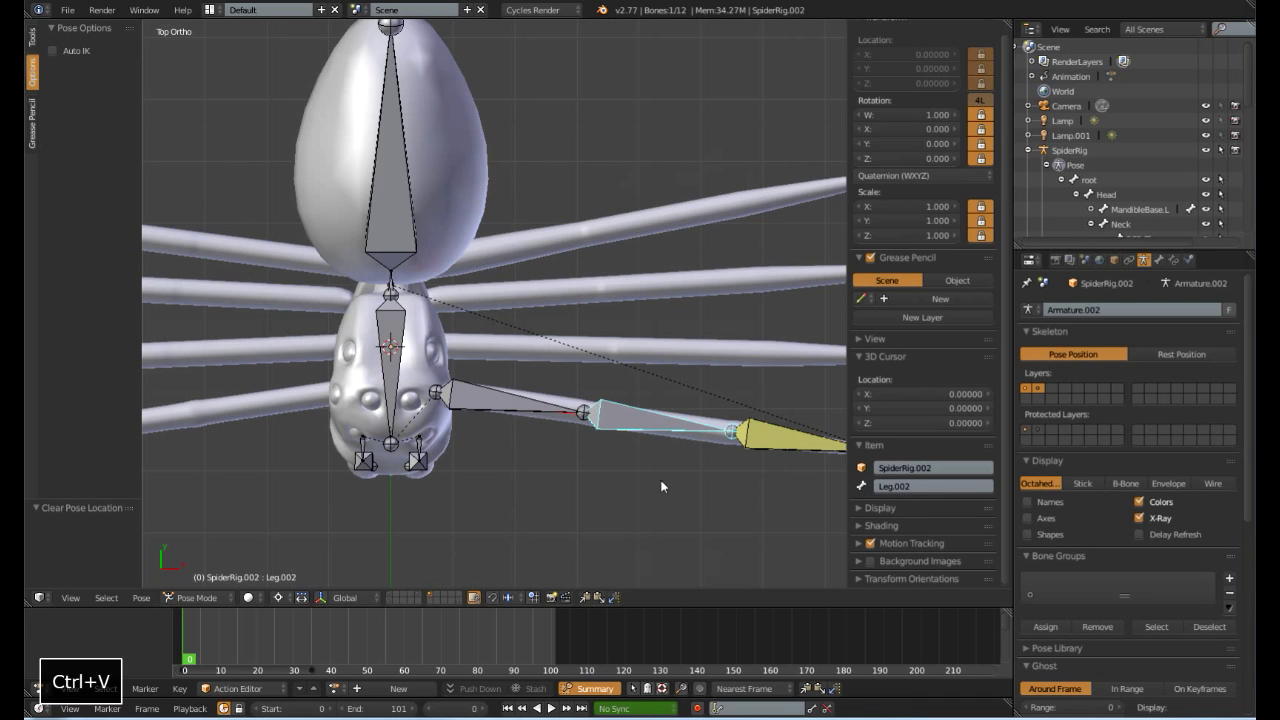
pyautogui.rightClick(527, 407)
pyautogui.rightClick(667, 426)
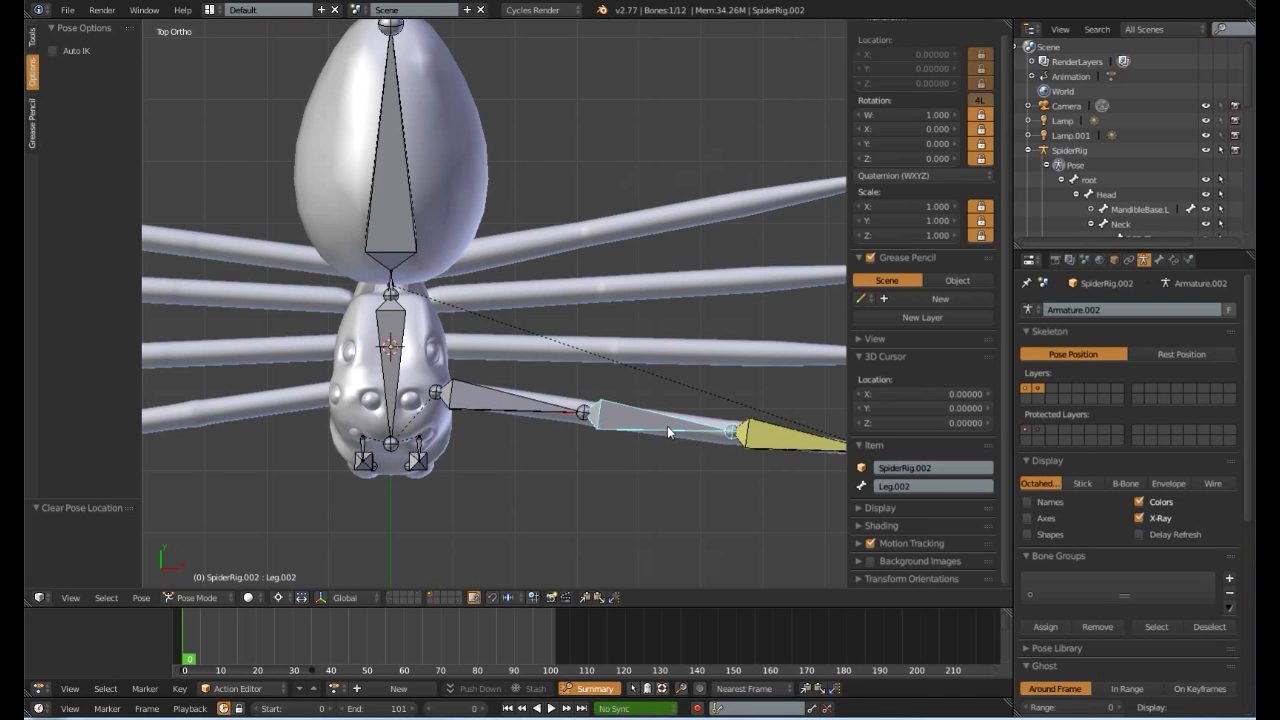
pyautogui.rightClick(788, 438)
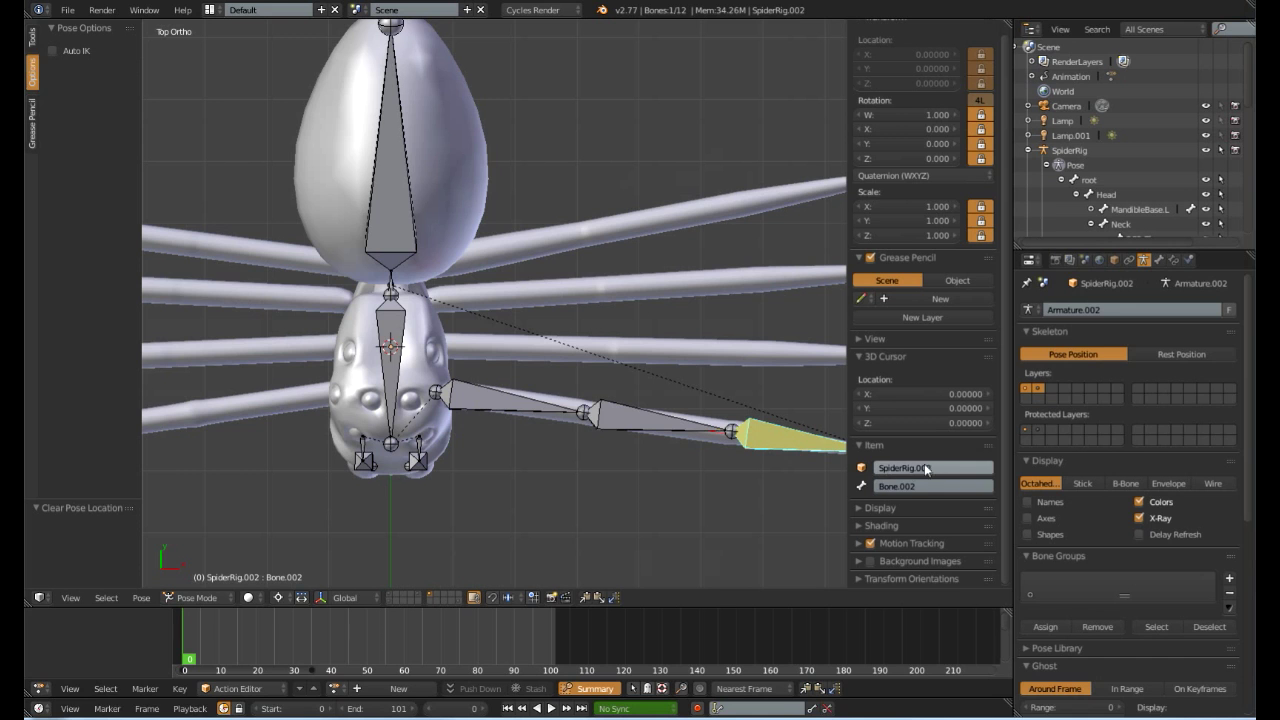
pyautogui.hotkey('ctrl', 'v')
# - Rename the small vertical leg-tip bone Bone.003 to CTRL.IK.001
pyautogui.scroll(-4, 729, 384)
pyautogui.keyDown('shift'); pyautogui.moveTo(714, 407); pyautogui.dragTo(696, 411, button='middle'); pyautogui.keyUp('shift')
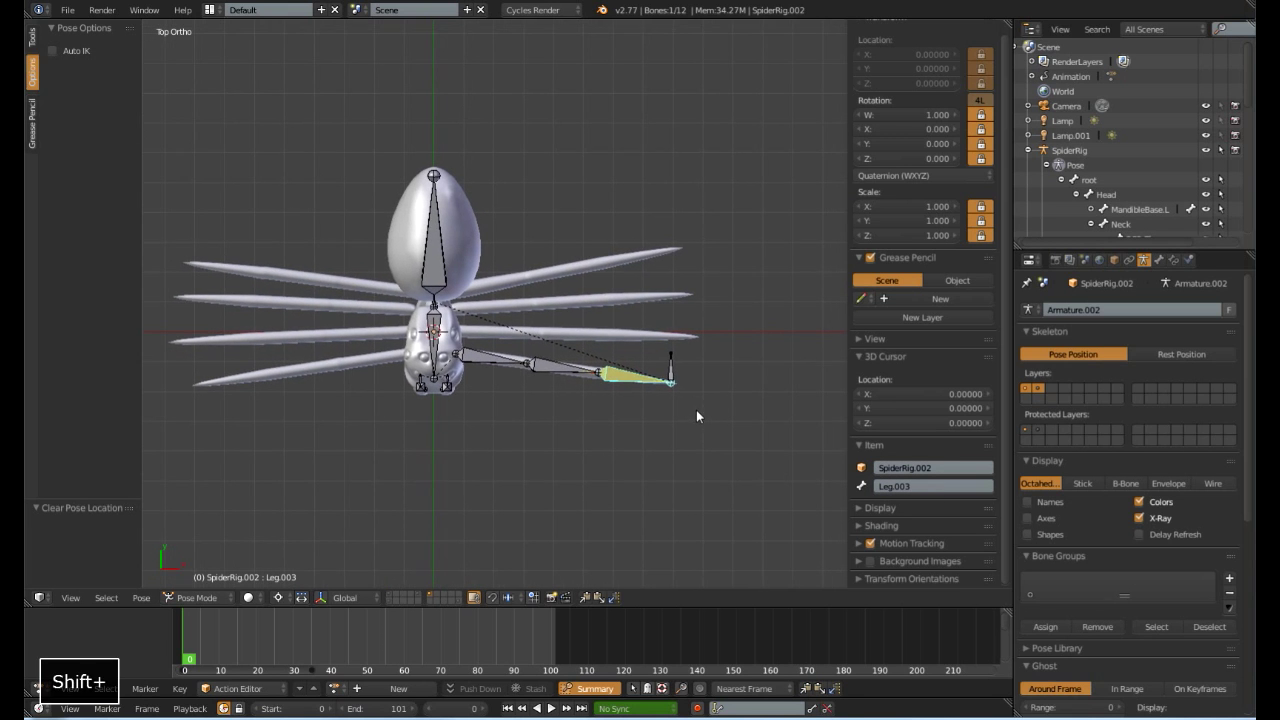
pyautogui.scroll(3, 700, 418)
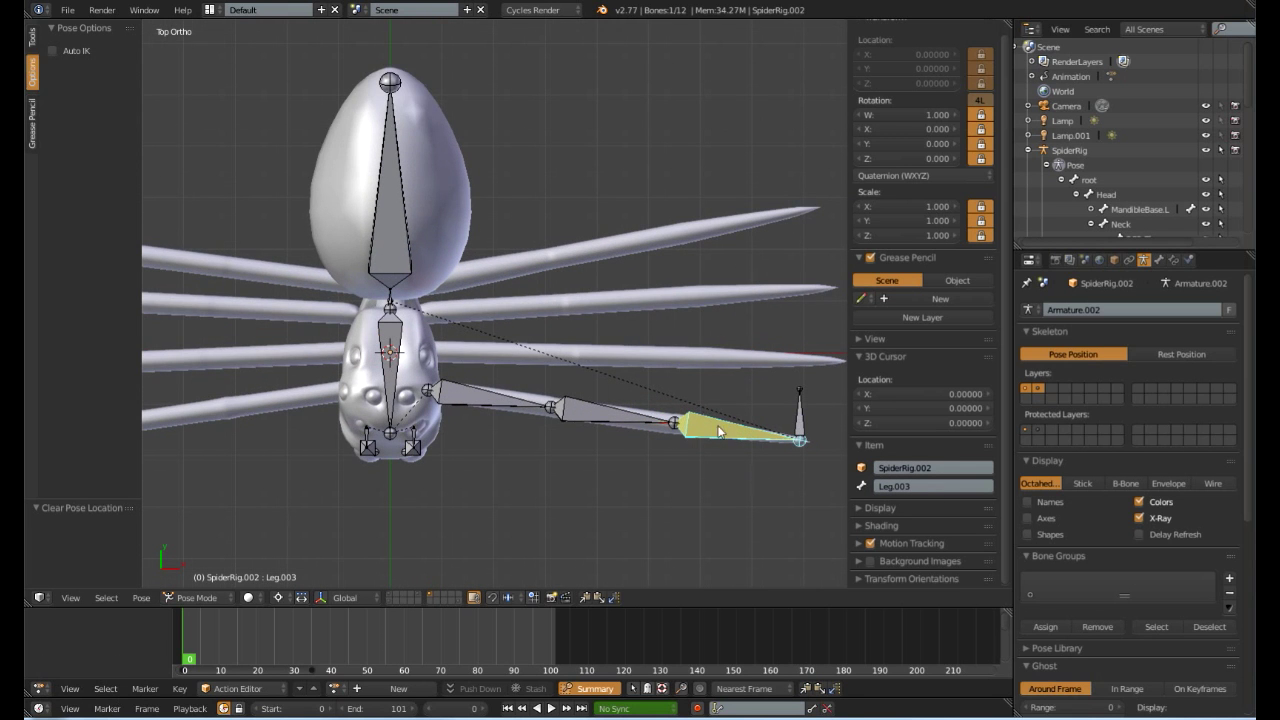
pyautogui.rightClick(810, 425)
pyautogui.click(927, 485)
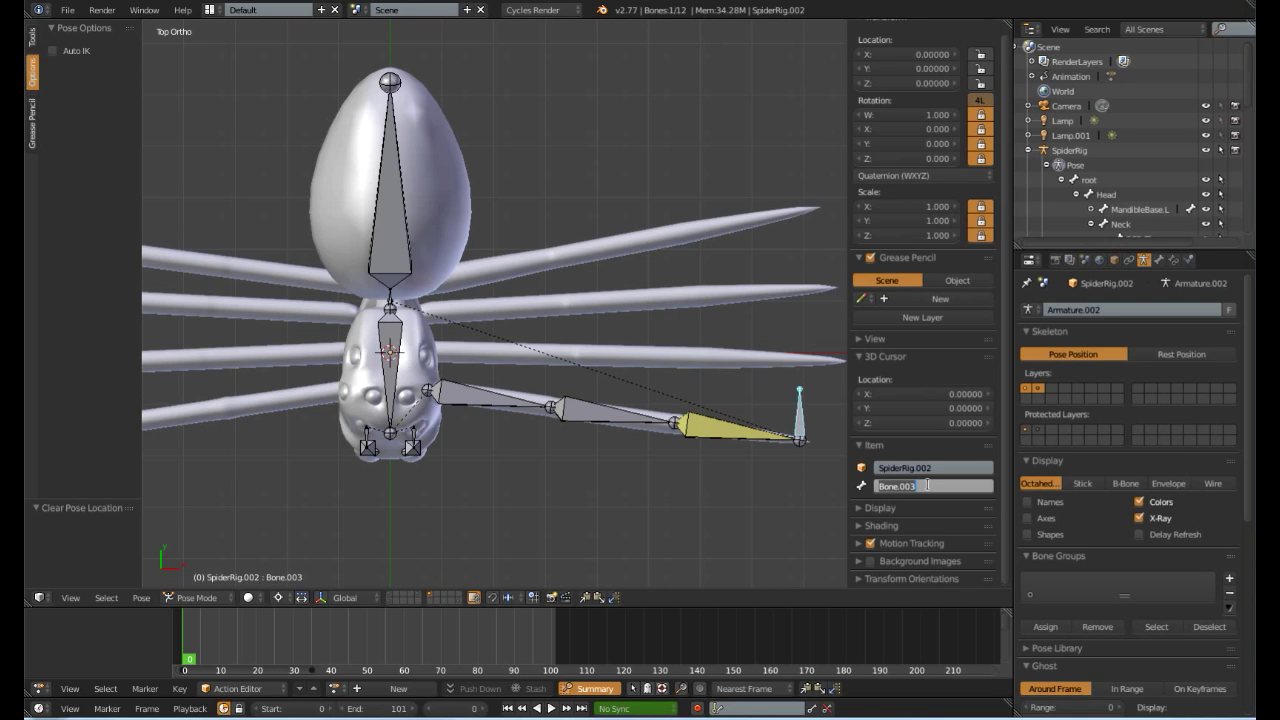
pyautogui.write('CTRL')
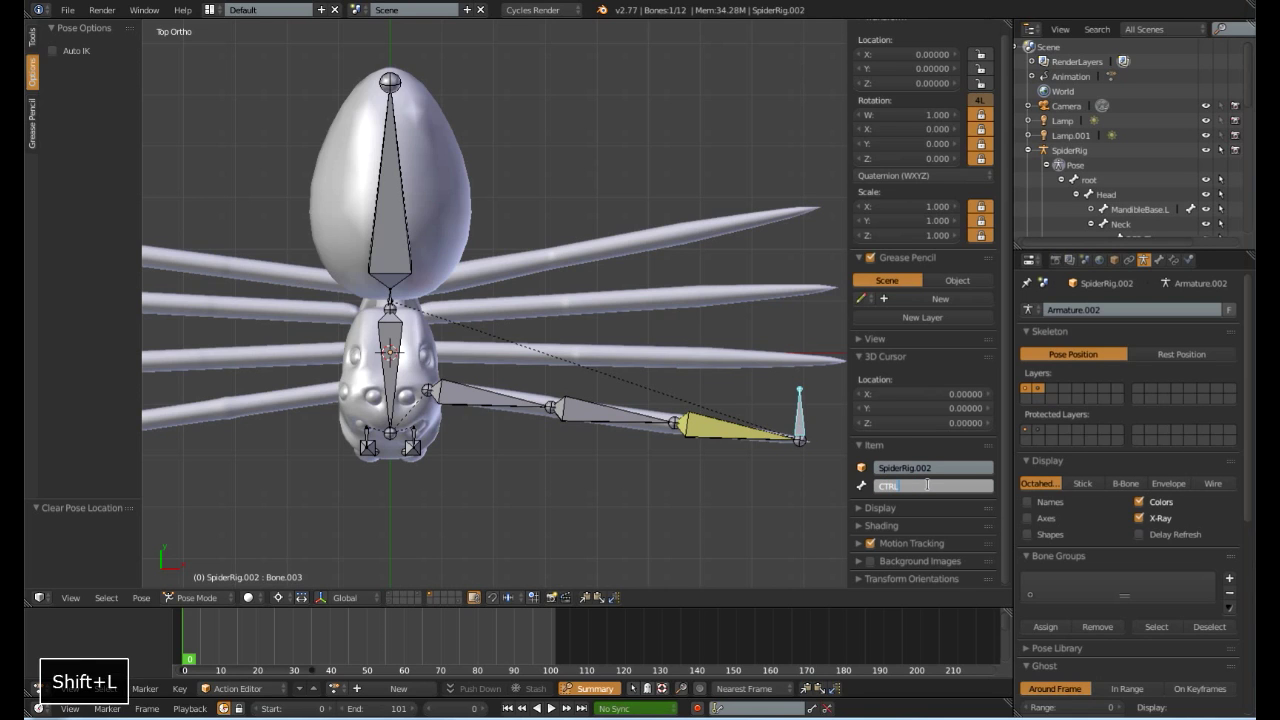
pyautogui.write('.IK.001')
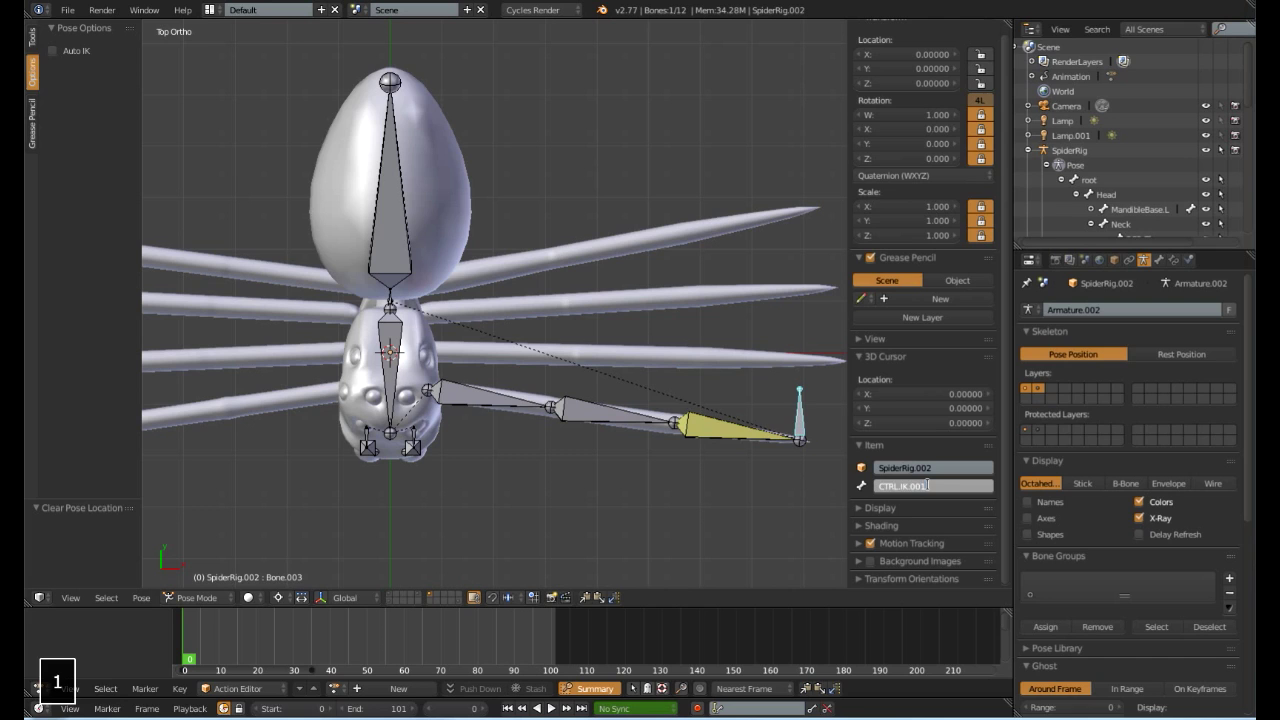
pyautogui.press('Return')
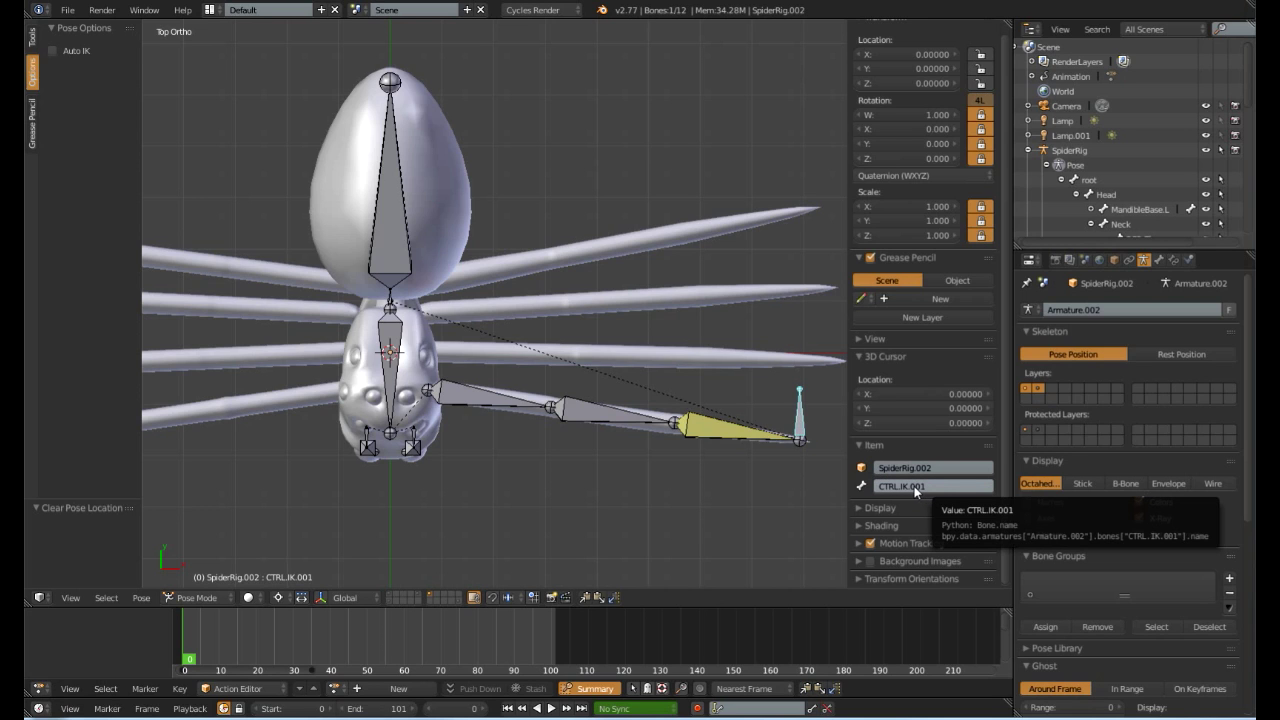
# - In Edit Mode, duplicate the leg bones and their IK control bone in place
pyautogui.keyDown('shift'); pyautogui.moveTo(606, 418); pyautogui.dragTo(606, 361, button='middle'); pyautogui.keyUp('shift')
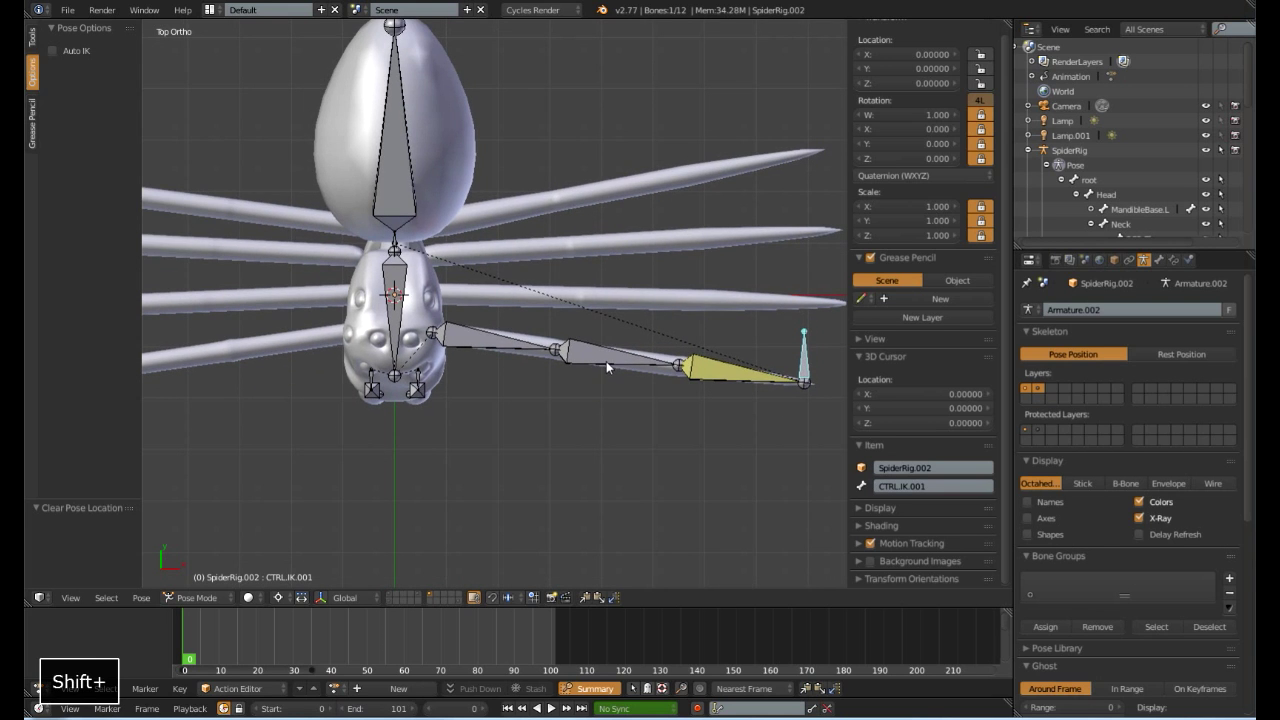
pyautogui.press('Tab')
pyautogui.scroll(-2, 606, 361)
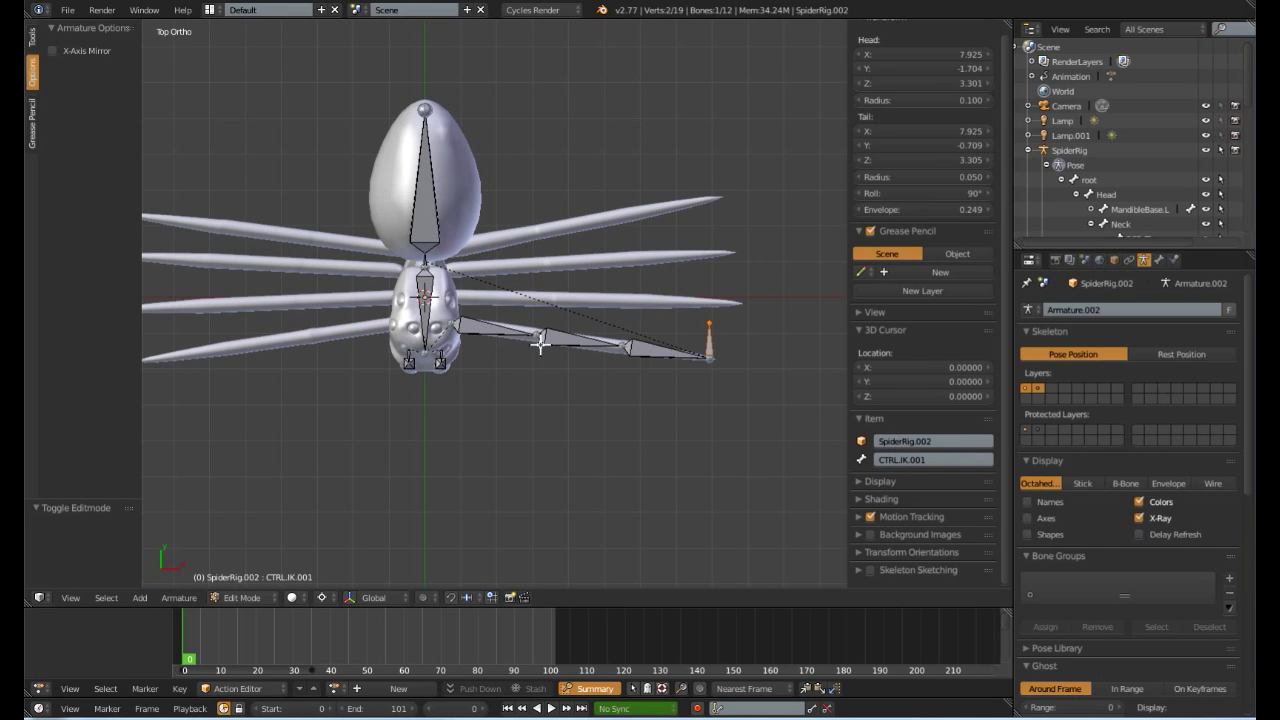
pyautogui.click(511, 332)
pyautogui.keyDown('shift'); pyautogui.click(575, 338); pyautogui.keyUp('shift')
pyautogui.keyDown('shift'); pyautogui.click(660, 348); pyautogui.keyUp('shift')
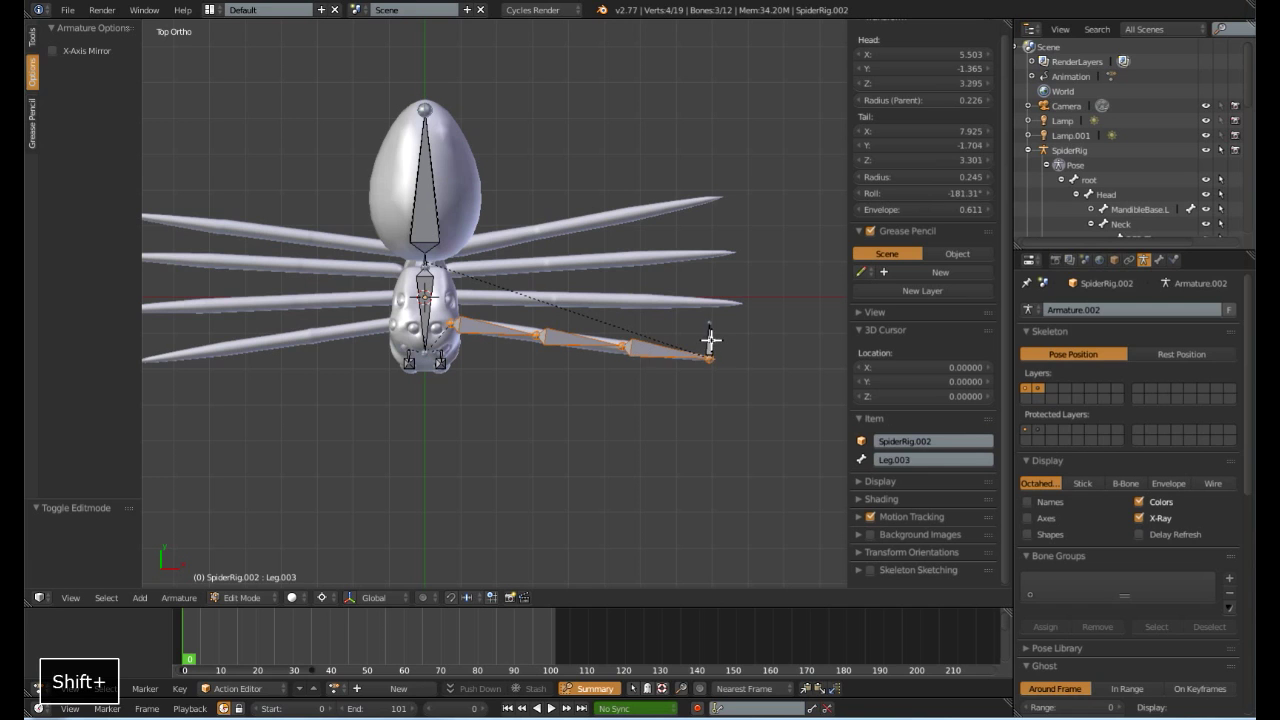
pyautogui.keyDown('shift'); pyautogui.click(710, 340); pyautogui.keyUp('shift')
pyautogui.hotkey('shift', 'd')
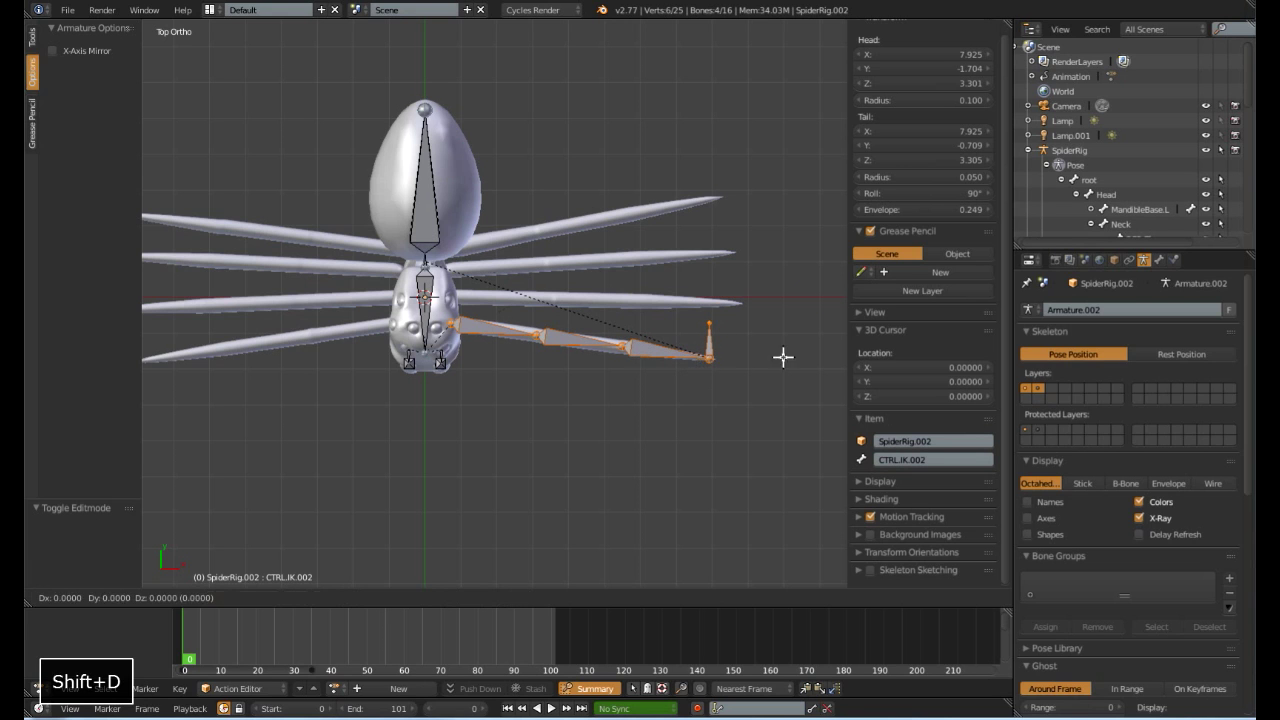
pyautogui.rightClick(680, 388)
# - Move the copied leg up along Y above the first, with a small X shift
pyautogui.press('g')
pyautogui.press('y')
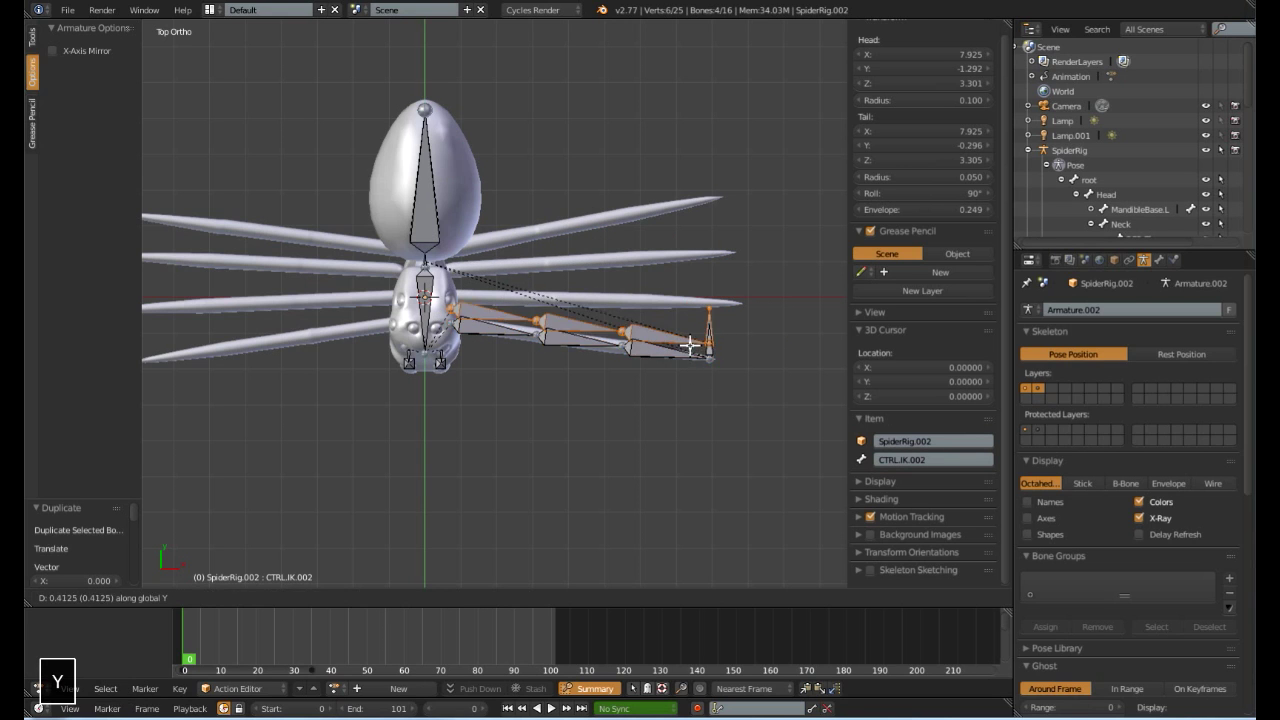
pyautogui.click(693, 338)
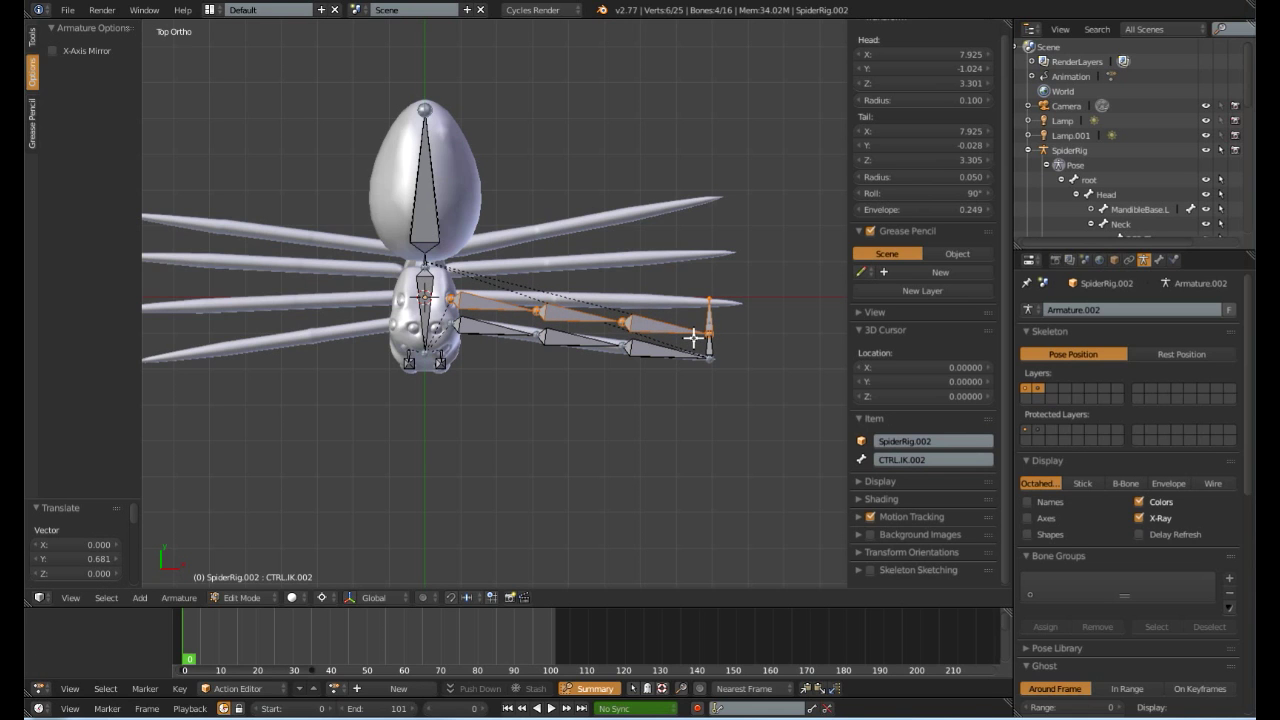
pyautogui.press('g')
pyautogui.press('x')
pyautogui.click(695, 337)
# - Snap the 3D cursor to the world centre and make it the pivot for the copied leg
pyautogui.rightClick(486, 357)
pyautogui.hotkey('shift', 's')
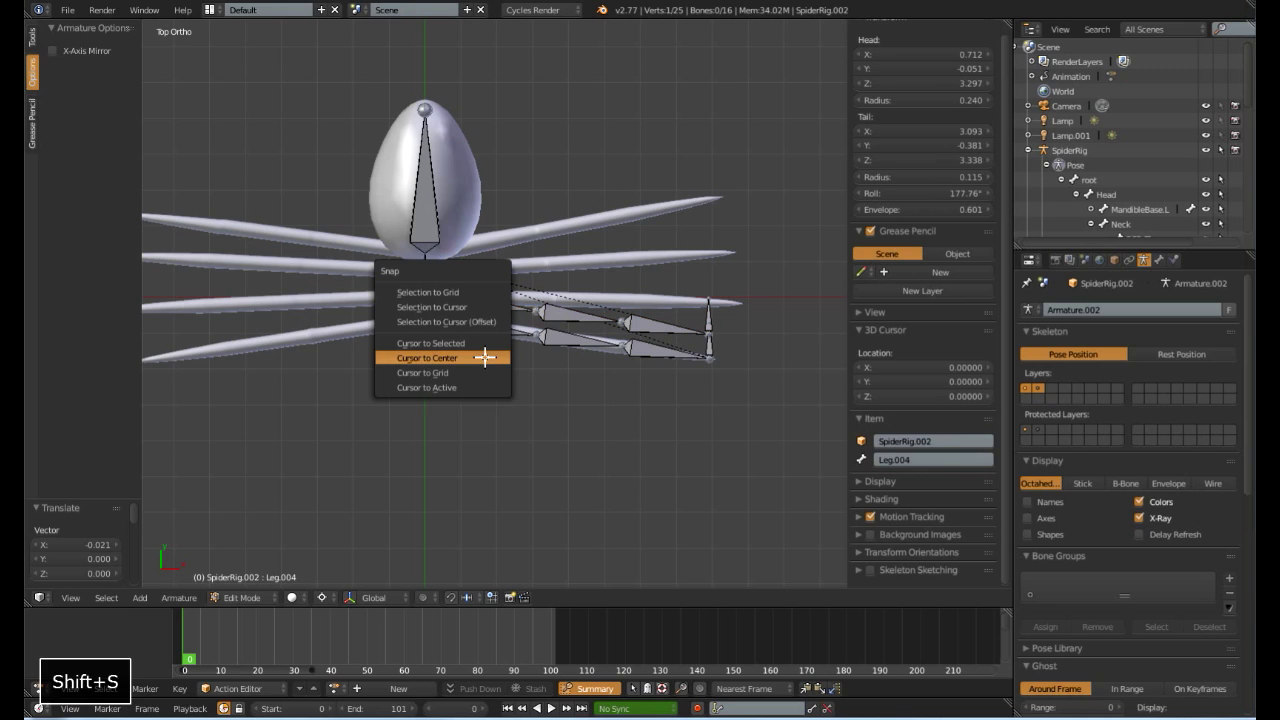
pyautogui.click(486, 357)
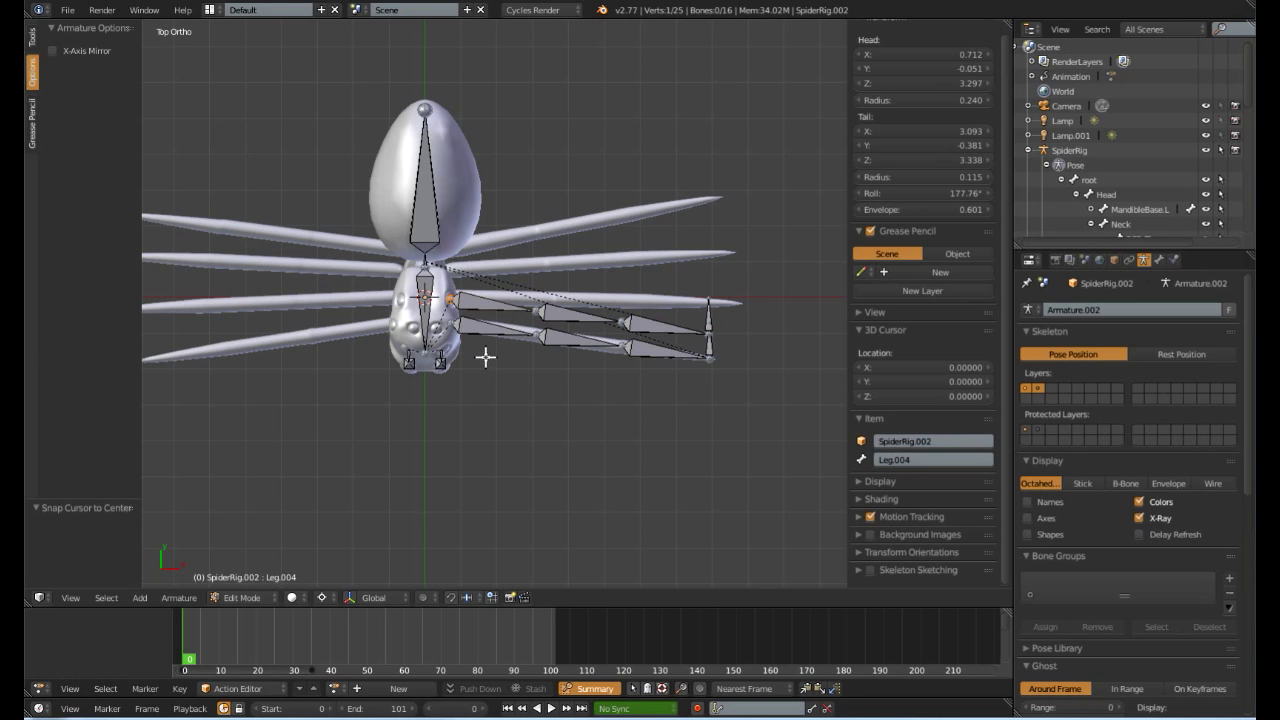
pyautogui.rightClick(505, 309)
pyautogui.keyDown('shift'); pyautogui.rightClick(585, 318); pyautogui.keyUp('shift')
pyautogui.keyDown('shift'); pyautogui.rightClick(708, 316); pyautogui.keyUp('shift')
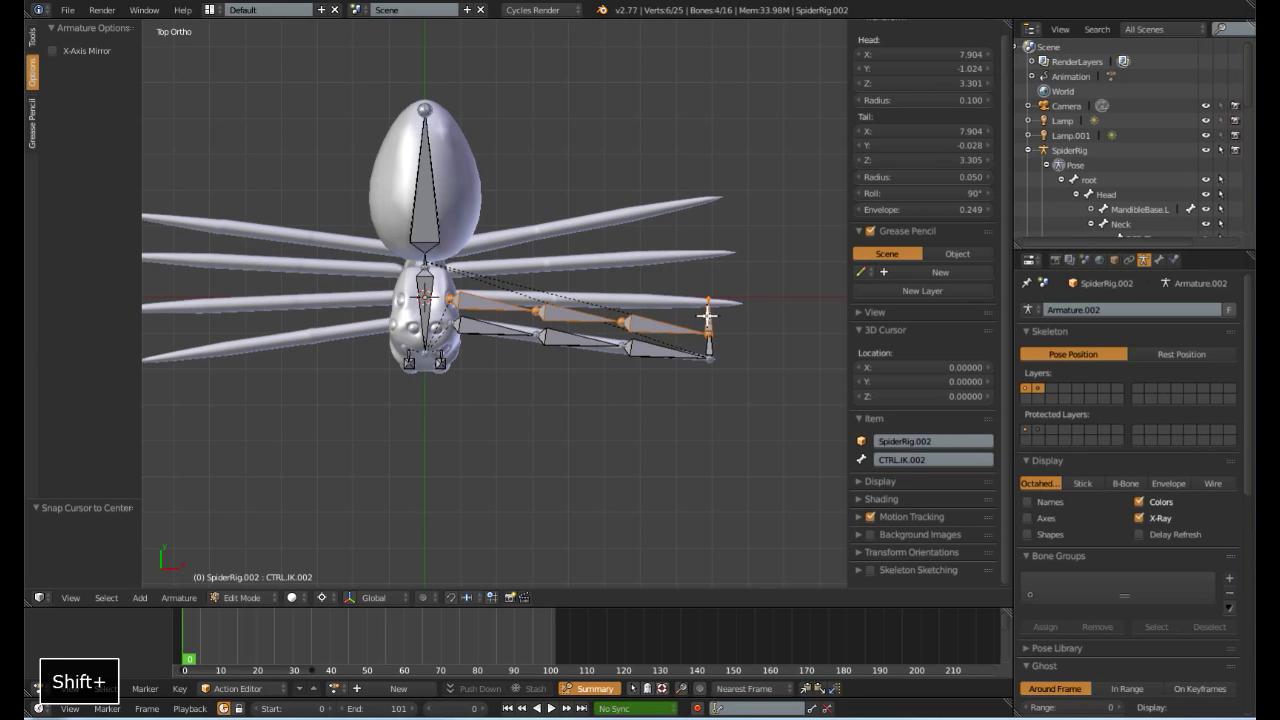
pyautogui.click(322, 599)
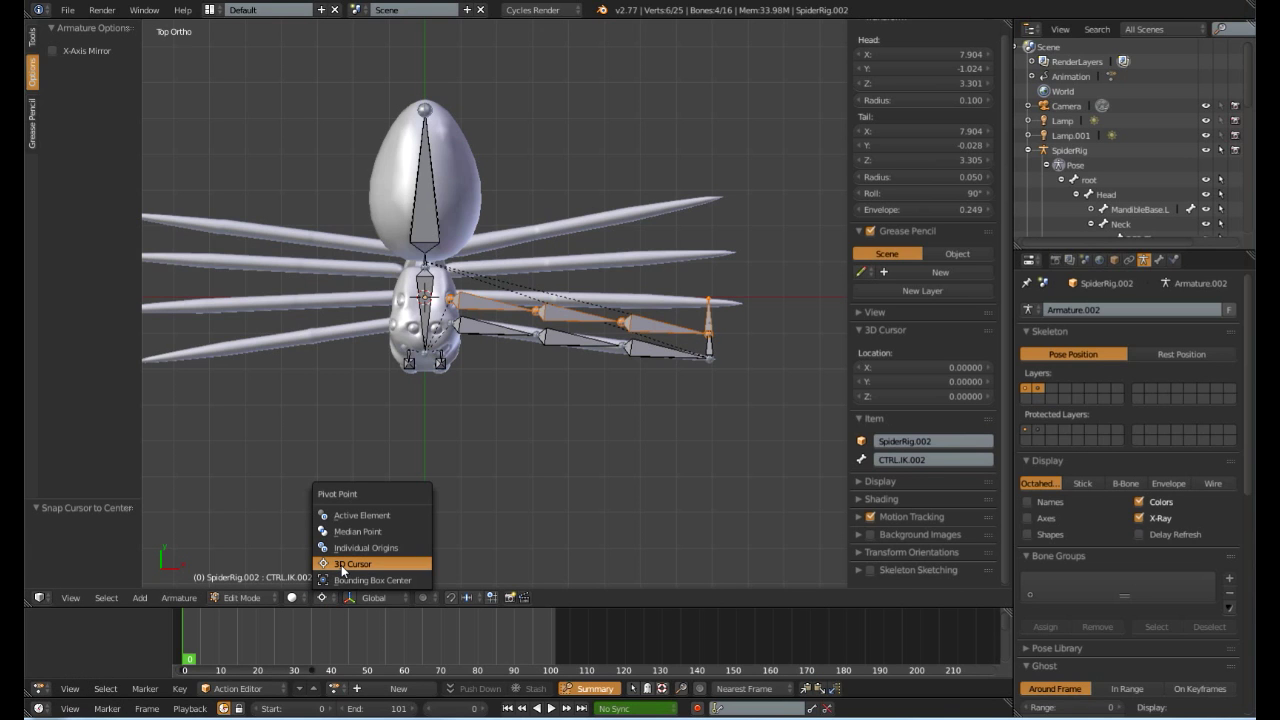
pyautogui.click(342, 566)
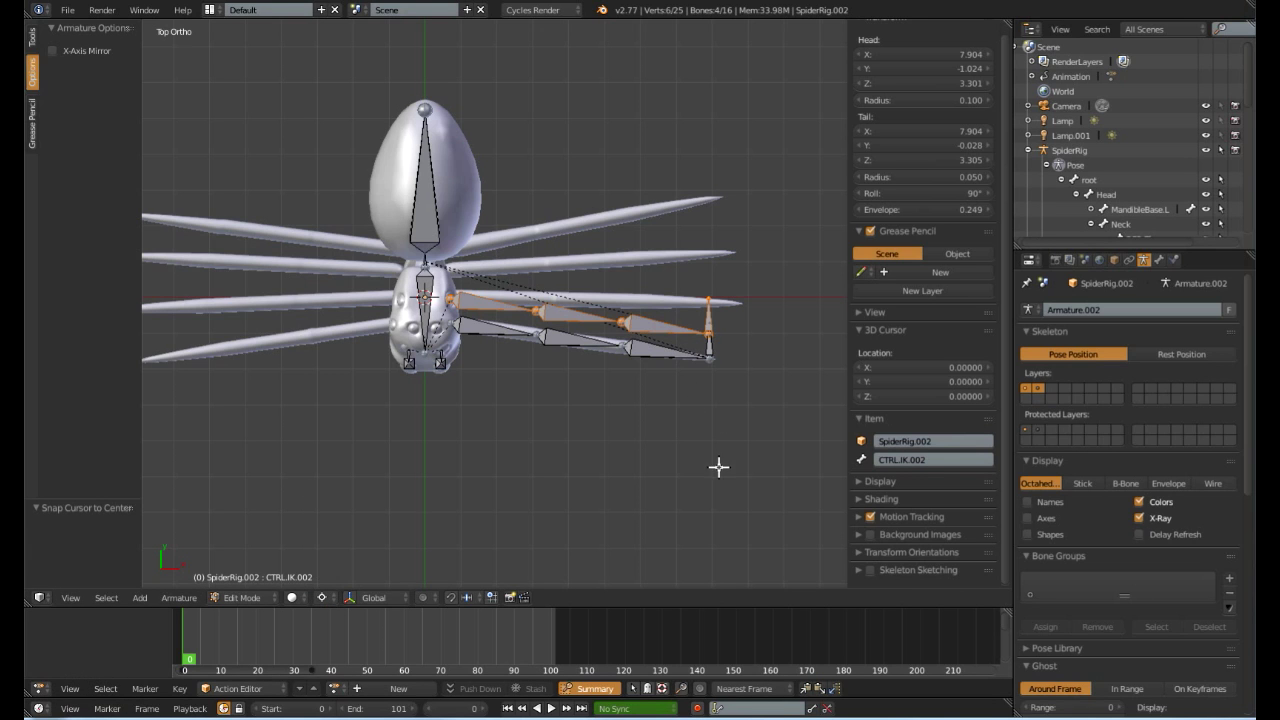
# - Rotate the copied leg slightly around the centre and scale it to 1.09
pyautogui.press('r')
pyautogui.click(729, 434)
pyautogui.press('s')
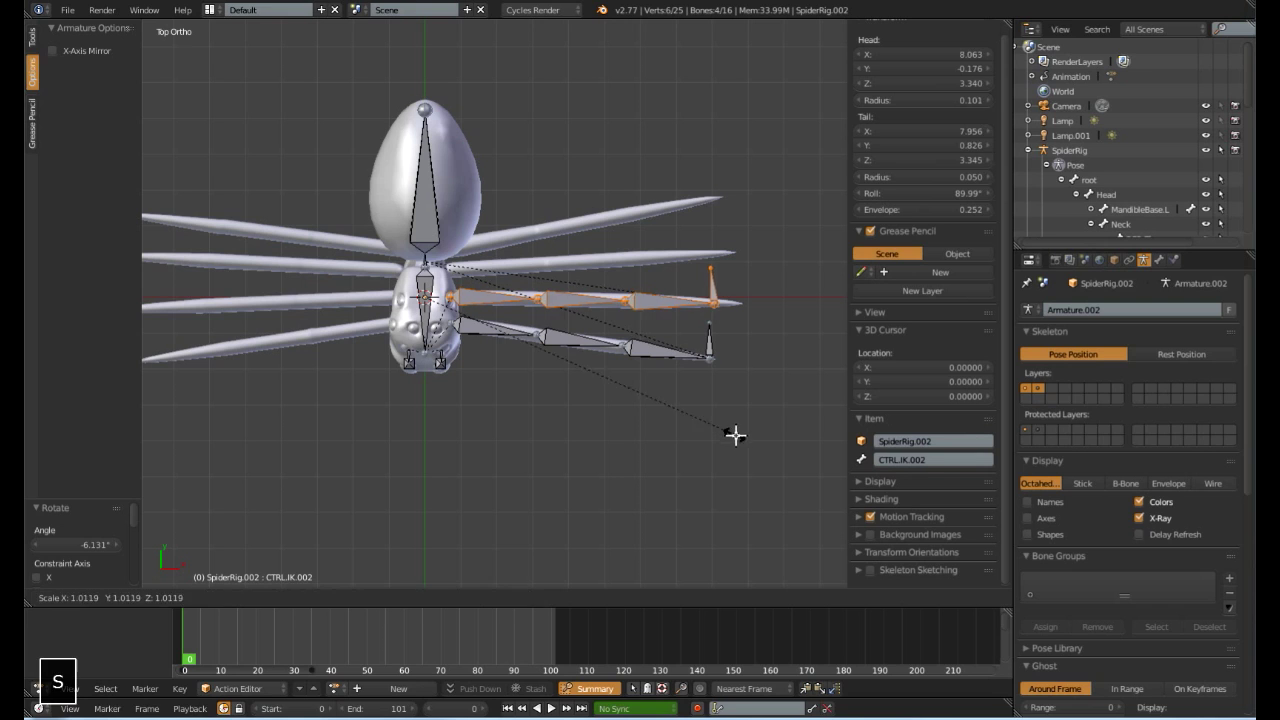
pyautogui.click(758, 445)
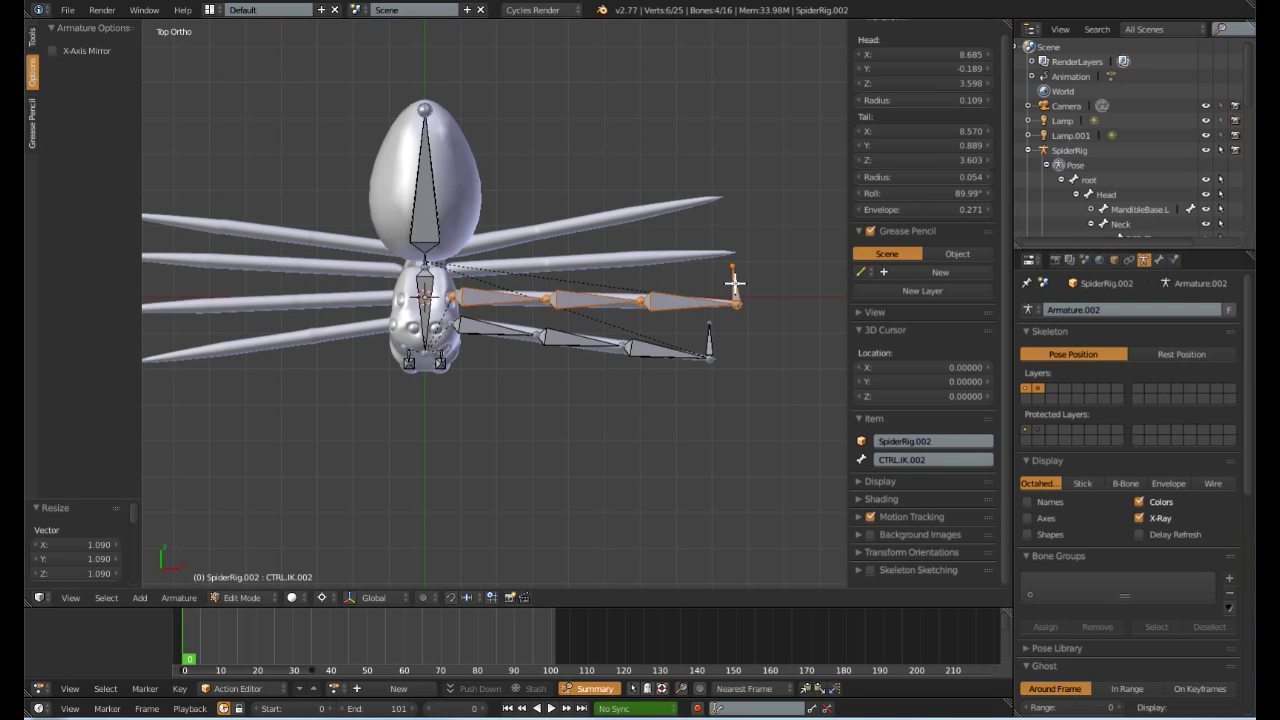
# - Straighten CTRL.IK.002 by copying its Head X value into Tail X
pyautogui.rightClick(734, 284)
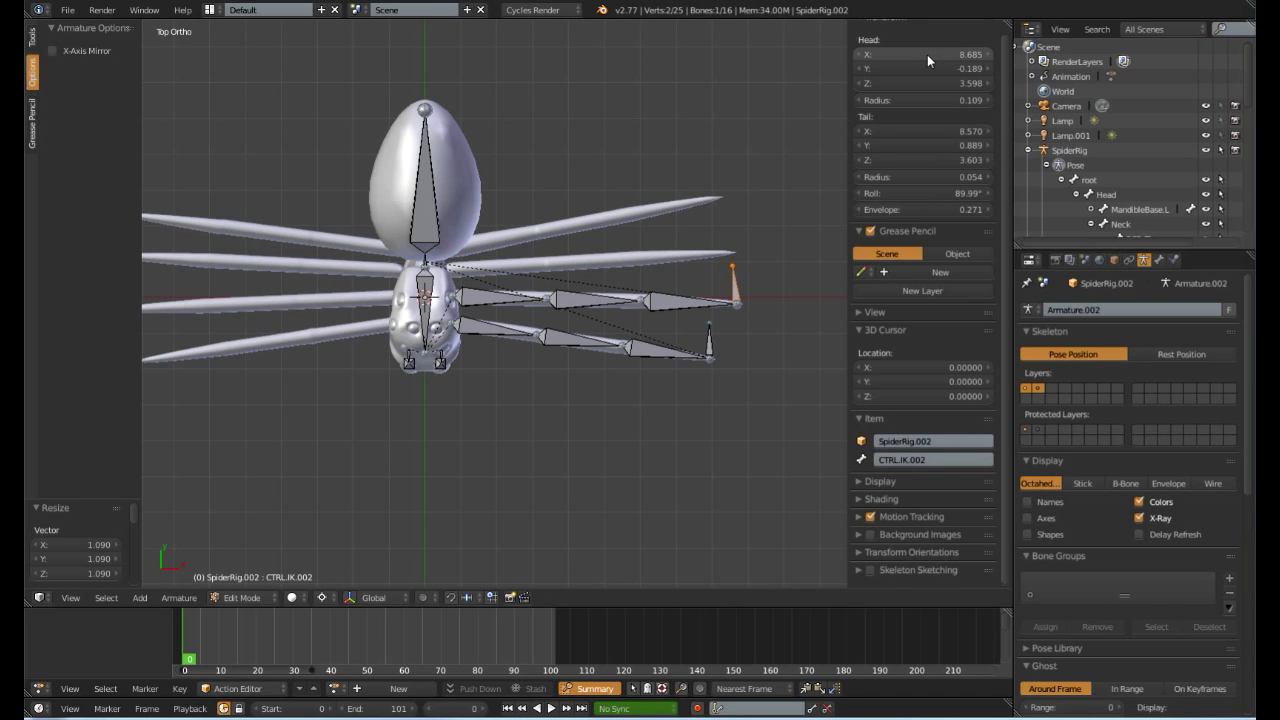
pyautogui.hotkey('ctrl', 'c')
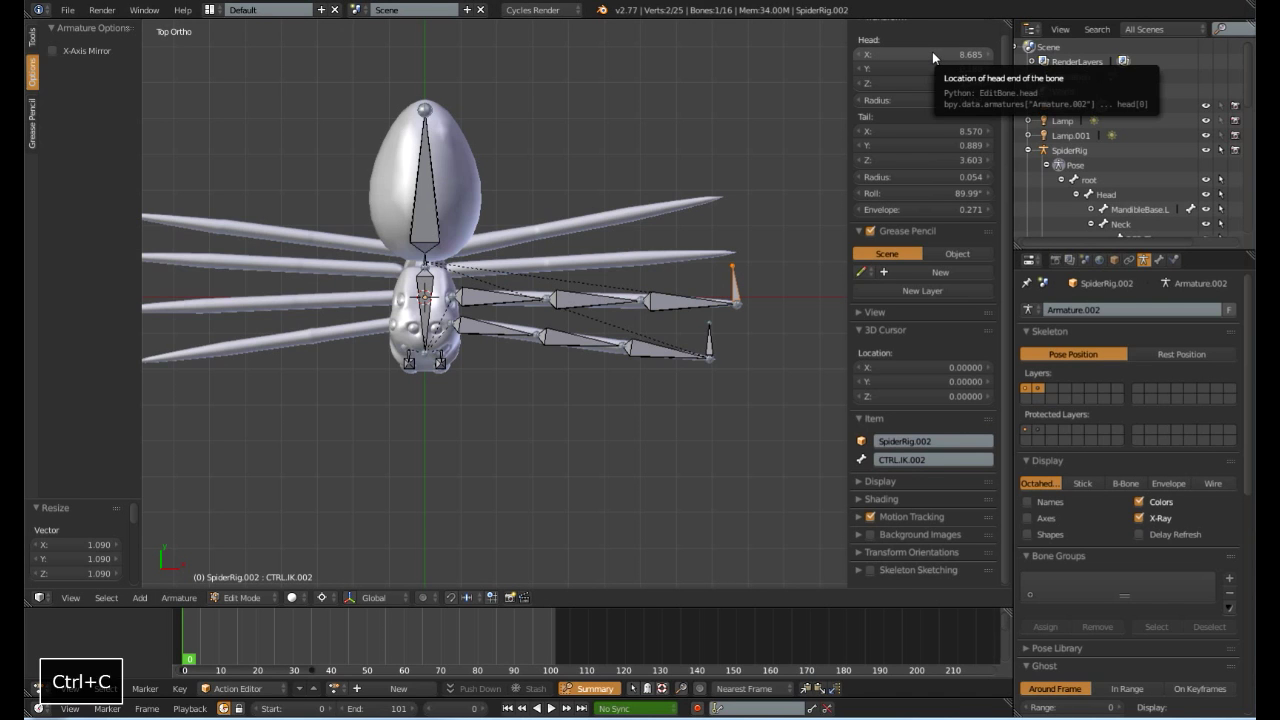
pyautogui.hotkey('ctrl', 'v')
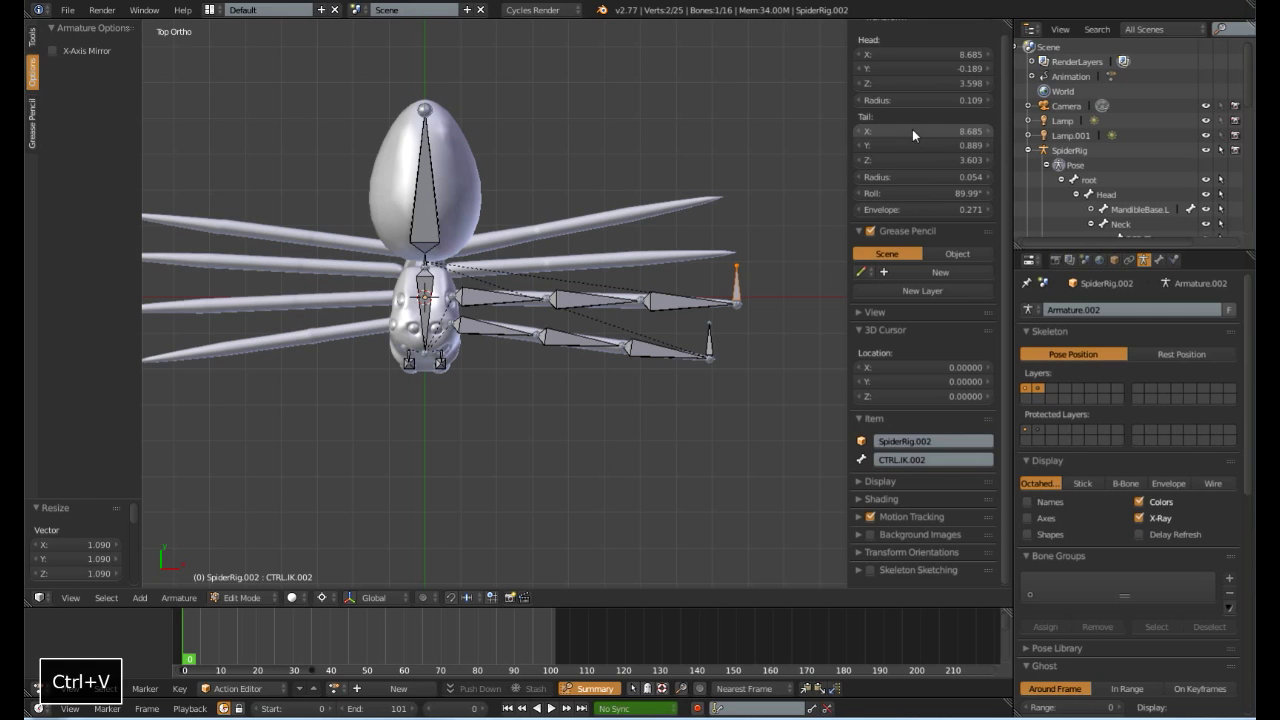
pyautogui.click(493, 308)
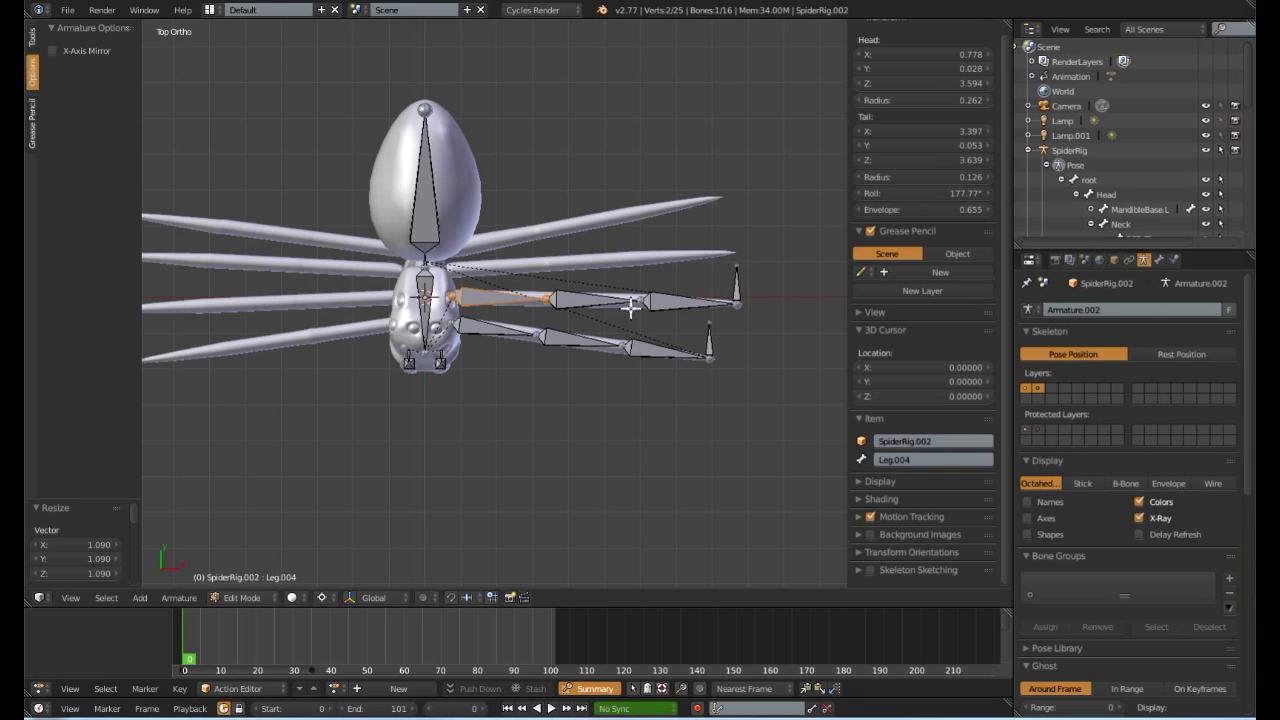
# - Check the first and second legs' IK control bones by selecting each in turn
pyautogui.keyDown('shift'); pyautogui.click(626, 305); pyautogui.keyUp('shift')
pyautogui.keyDown('shift'); pyautogui.click(696, 305); pyautogui.keyUp('shift')
pyautogui.click(487, 297)
pyautogui.scroll(1, 606, 411)
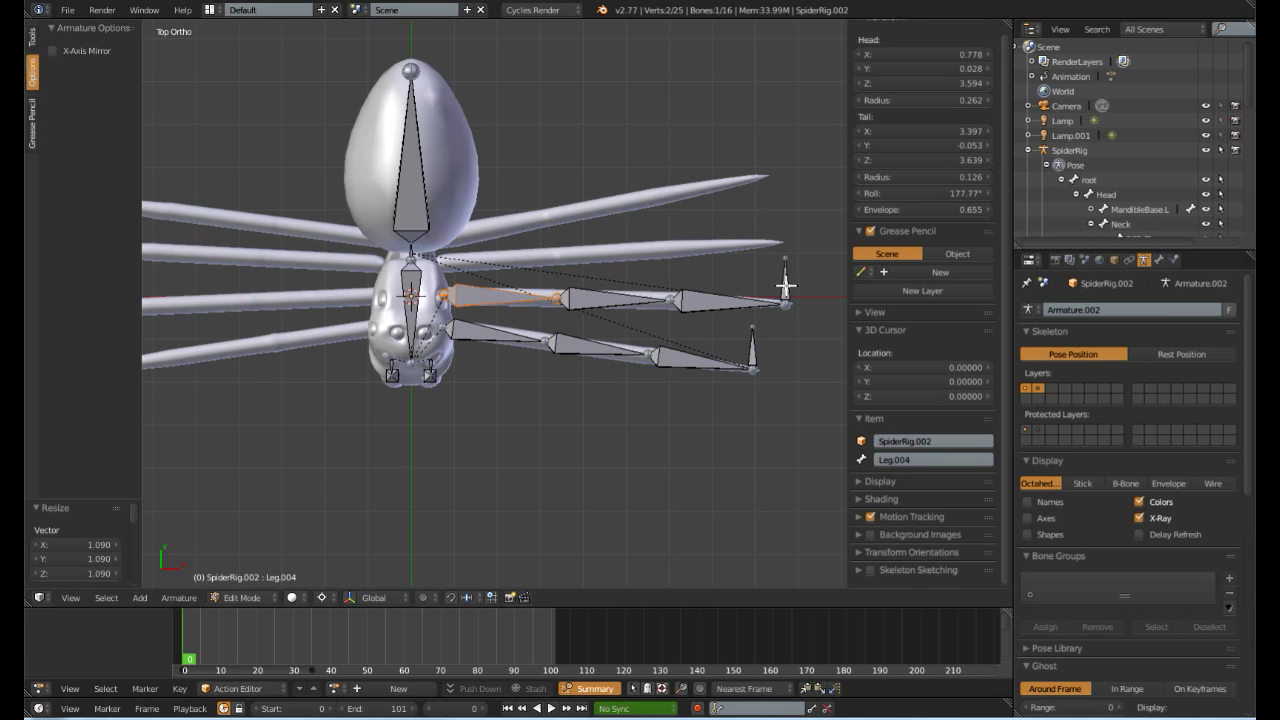
pyautogui.rightClick(756, 348)
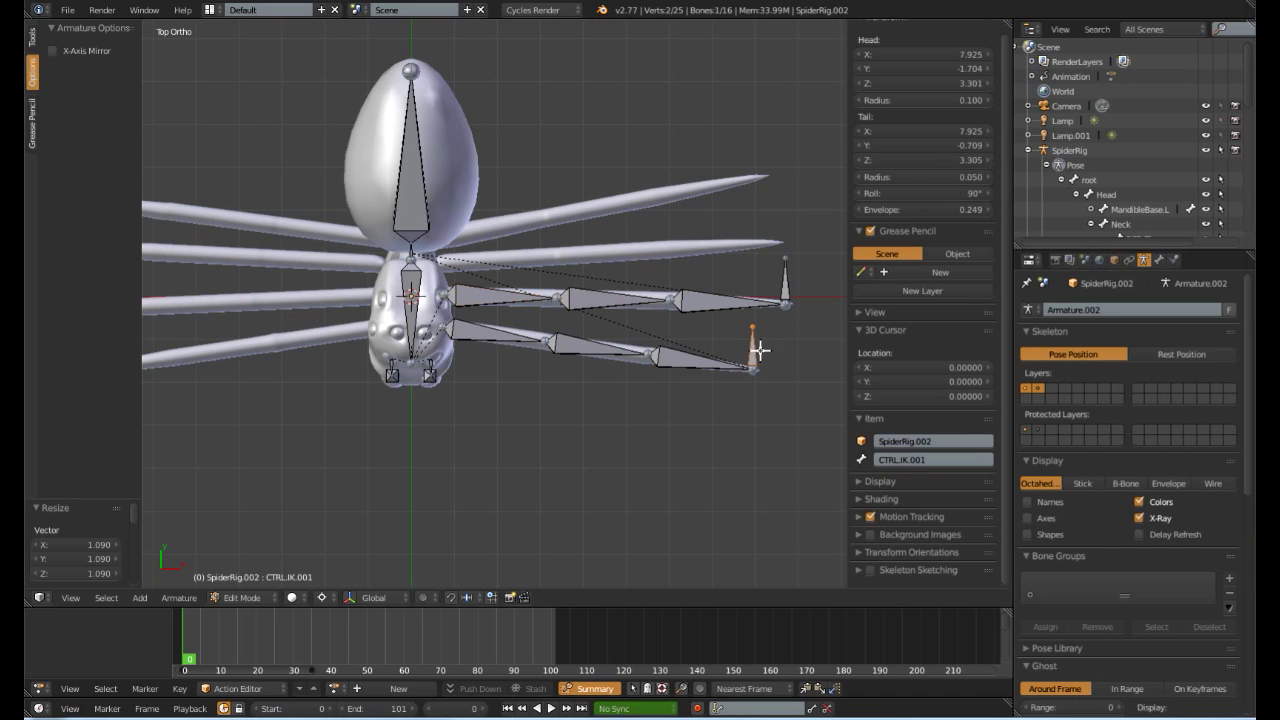
pyautogui.rightClick(787, 280)
pyautogui.scroll(-2, 677, 354)
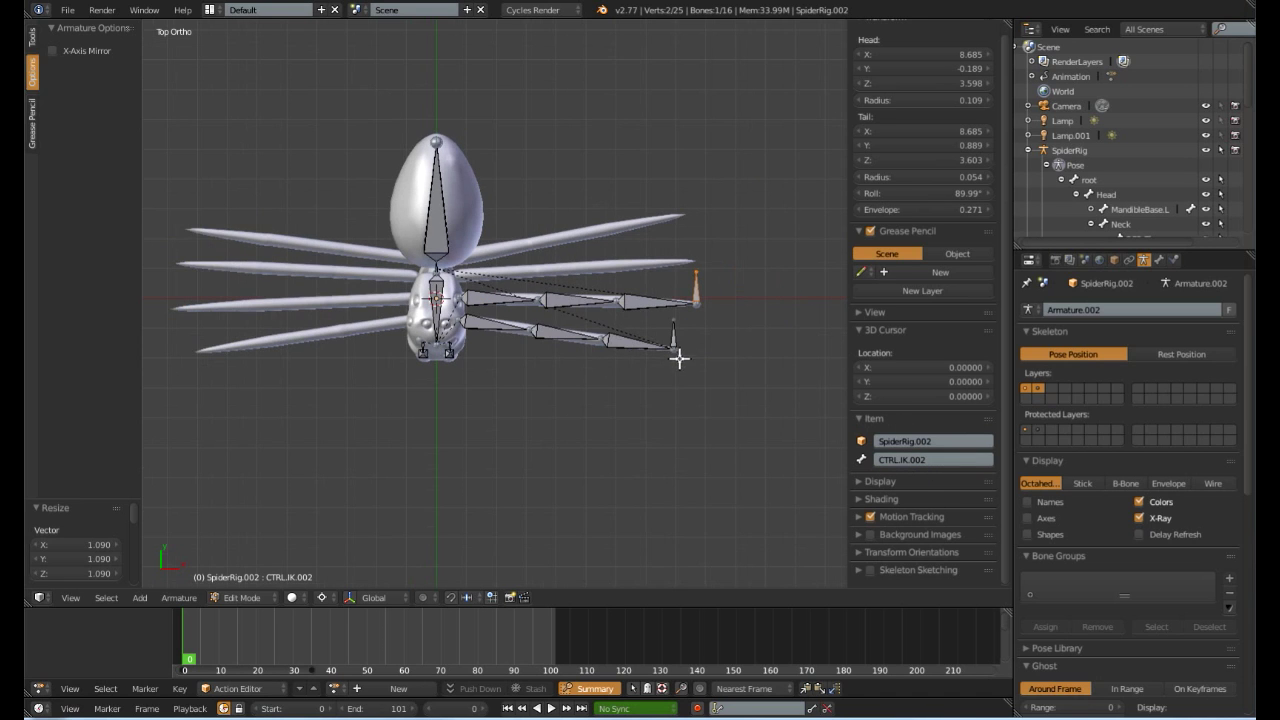
# - Select the upper leg's three bones together with its CTRL.IK.002 control bone
pyautogui.rightClick(500, 298)
pyautogui.keyDown('shift'); pyautogui.rightClick(585, 300); pyautogui.keyUp('shift')
pyautogui.keyDown('shift'); pyautogui.rightClick(660, 302); pyautogui.keyUp('shift')
pyautogui.keyDown('shift'); pyautogui.rightClick(703, 292); pyautogui.keyUp('shift')
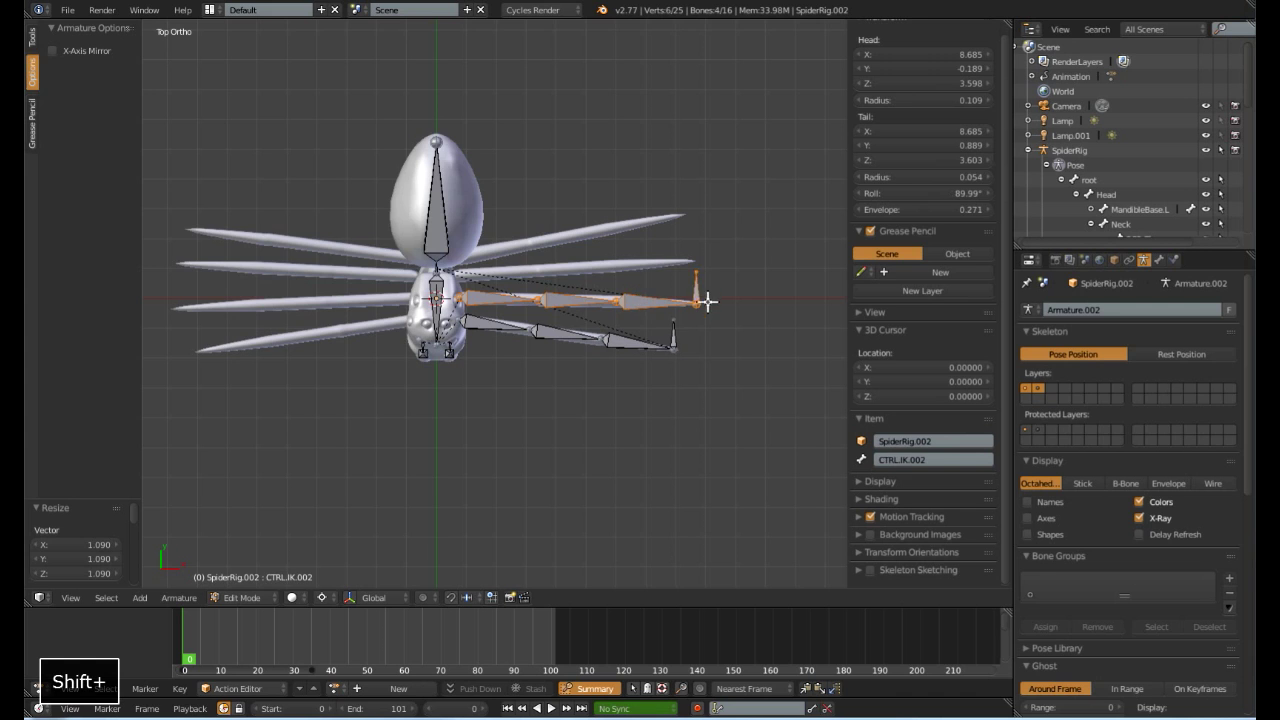
# - Duplicate the upper leg and move the copy up along Y with a slight X shift
pyautogui.scroll(3, 683, 394)
pyautogui.hotkey('shift', 'd')
pyautogui.click(687, 440)
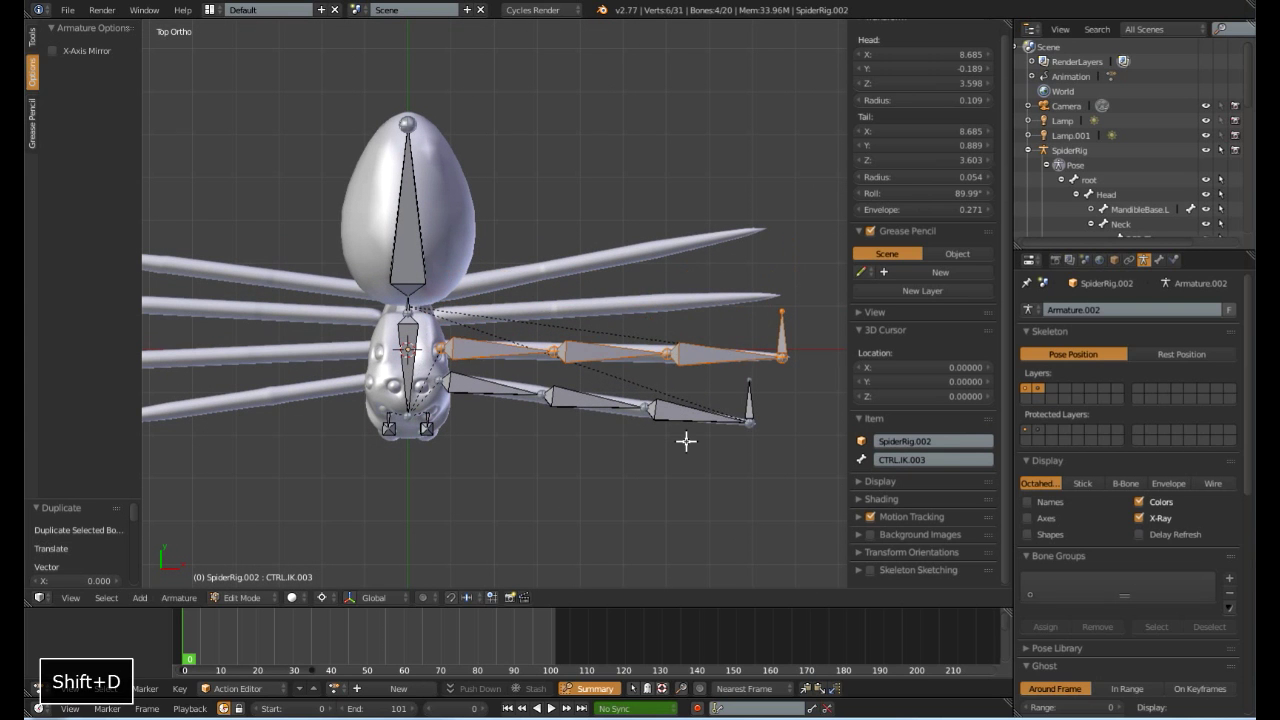
pyautogui.press('g')
pyautogui.press('y')
pyautogui.click(687, 407)
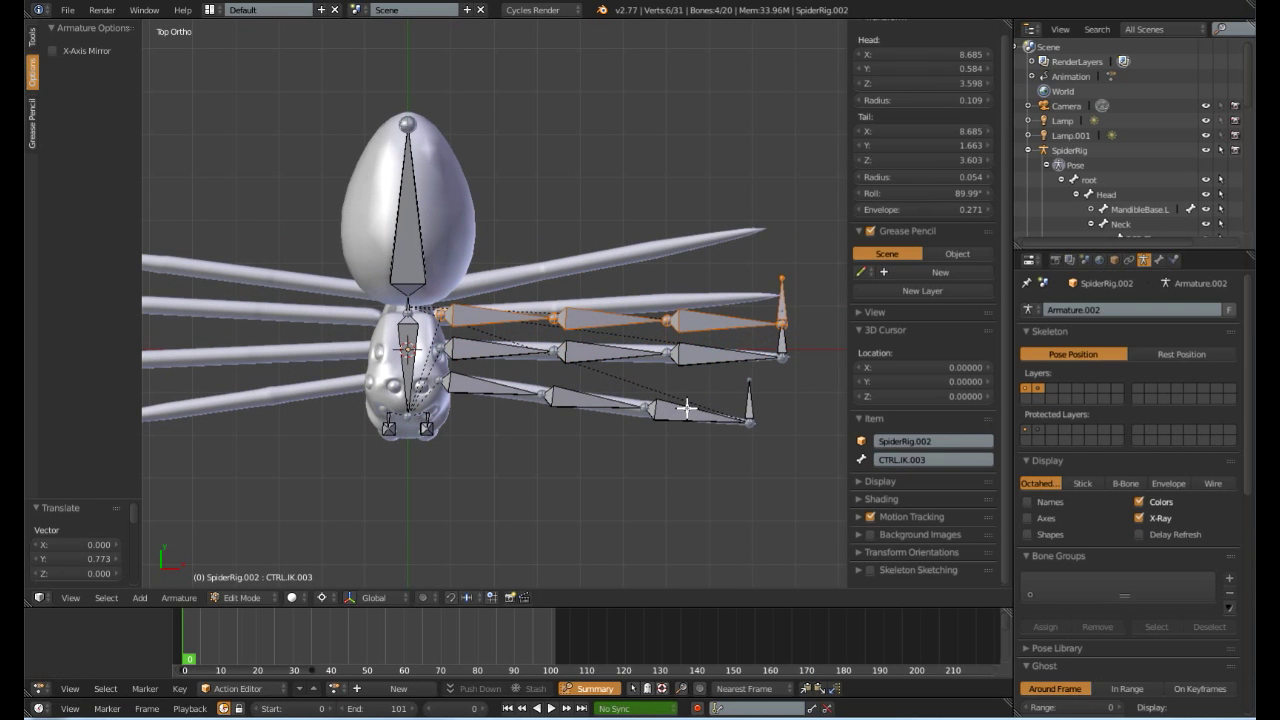
pyautogui.press('g')
pyautogui.press('x')
pyautogui.click(678, 409)
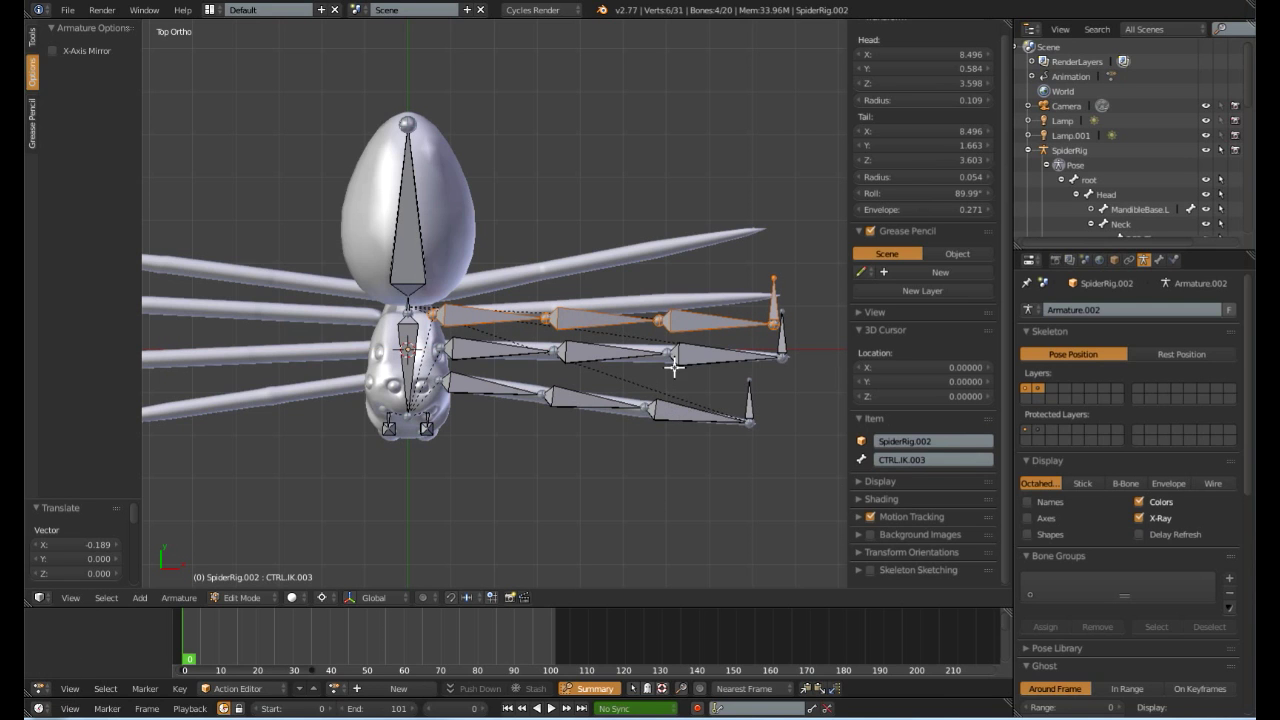
# - Snap the 3D cursor to the third leg's hip bone, then rotate the leg around it and enlarge slightly
pyautogui.rightClick(432, 315)
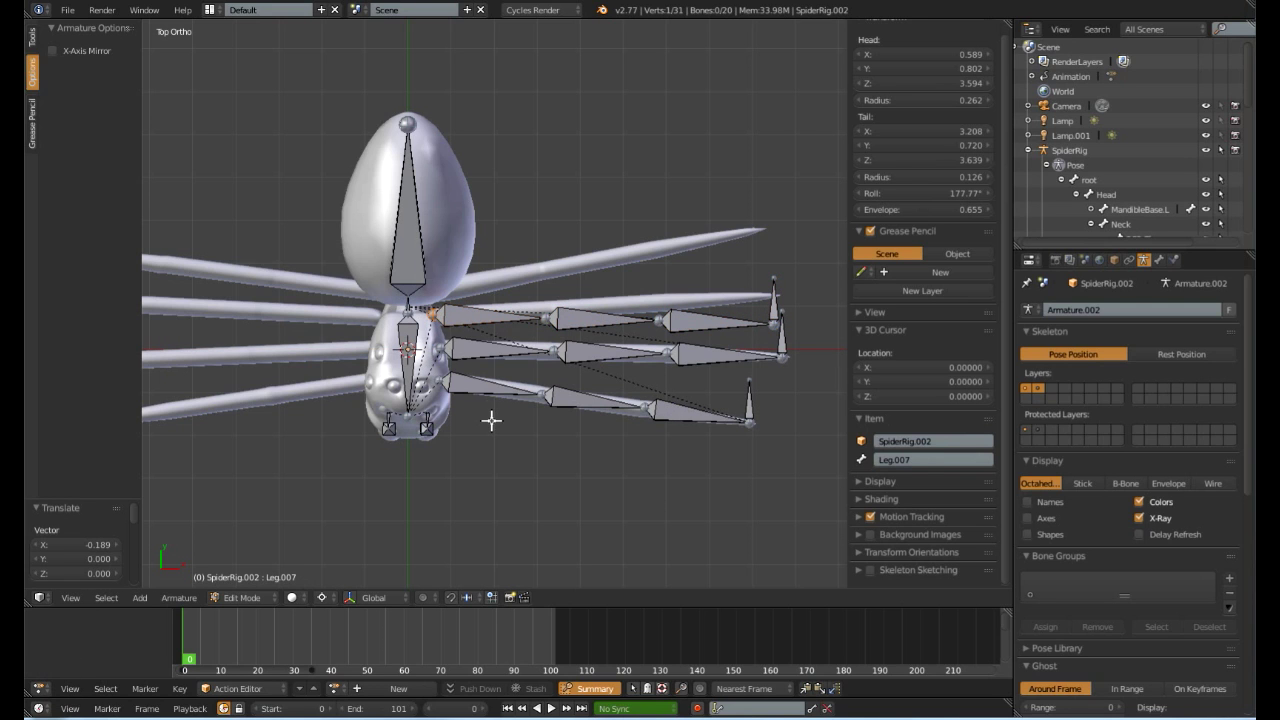
pyautogui.hotkey('shift', 's')
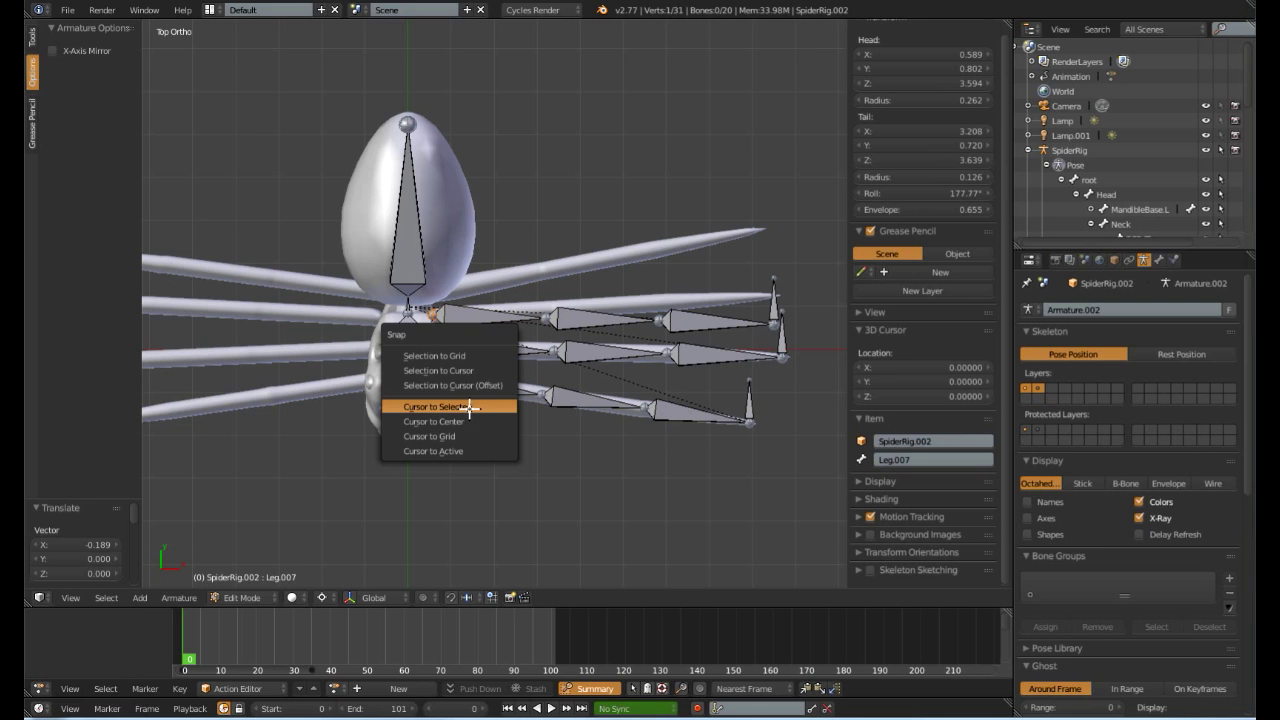
pyautogui.click(467, 406)
pyautogui.rightClick(495, 318)
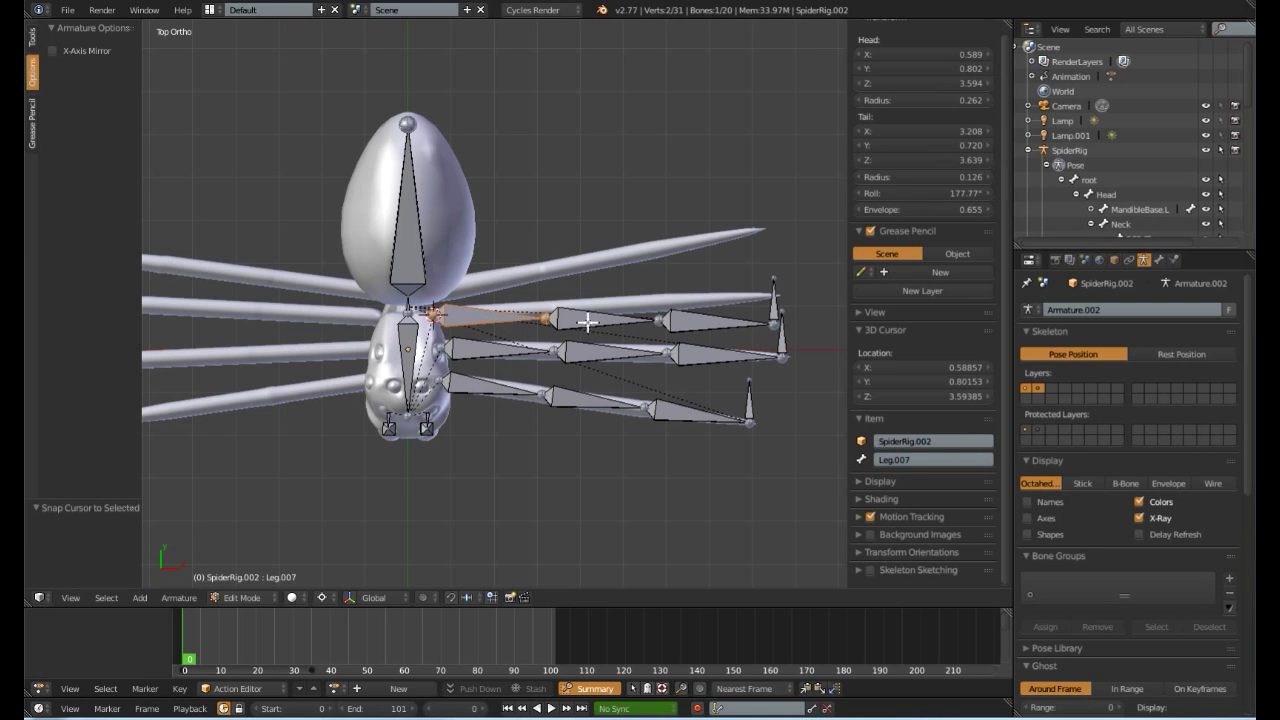
pyautogui.keyDown('shift'); pyautogui.rightClick(608, 320); pyautogui.keyUp('shift')
pyautogui.keyDown('shift'); pyautogui.rightClick(705, 317); pyautogui.keyUp('shift')
pyautogui.keyDown('shift'); pyautogui.rightClick(773, 296); pyautogui.keyUp('shift')
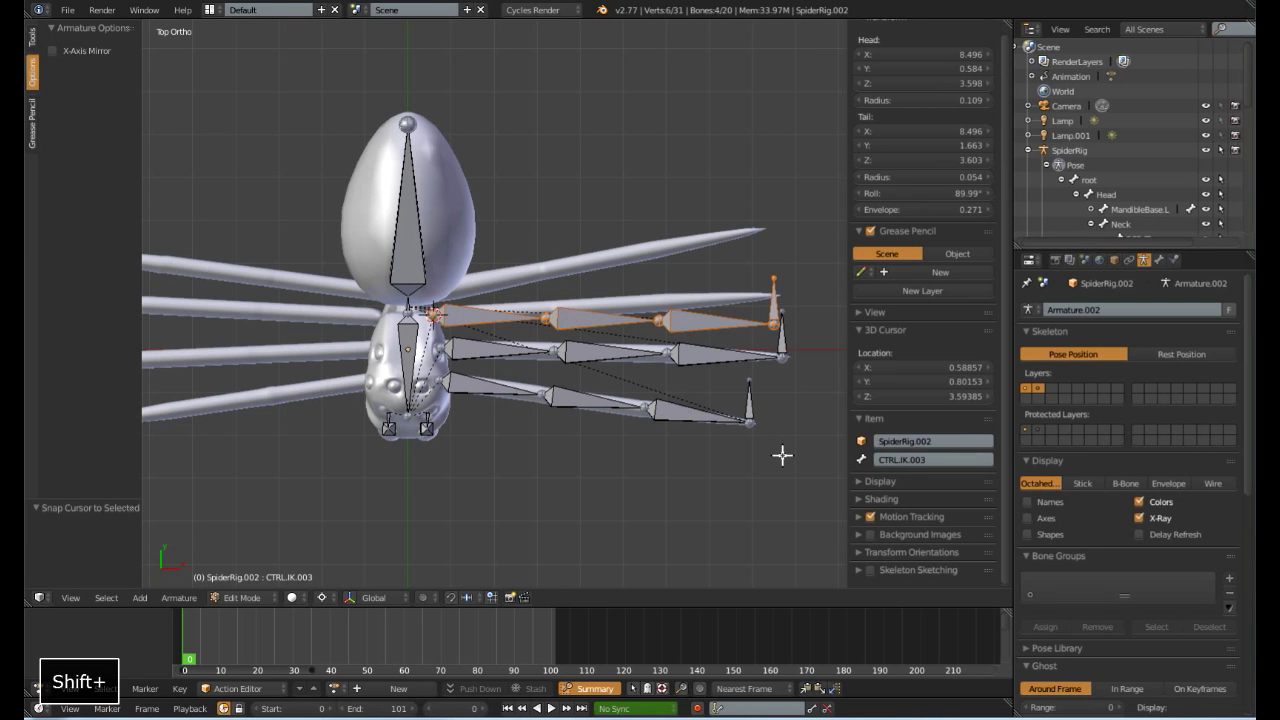
pyautogui.press('r')
pyautogui.click(795, 425)
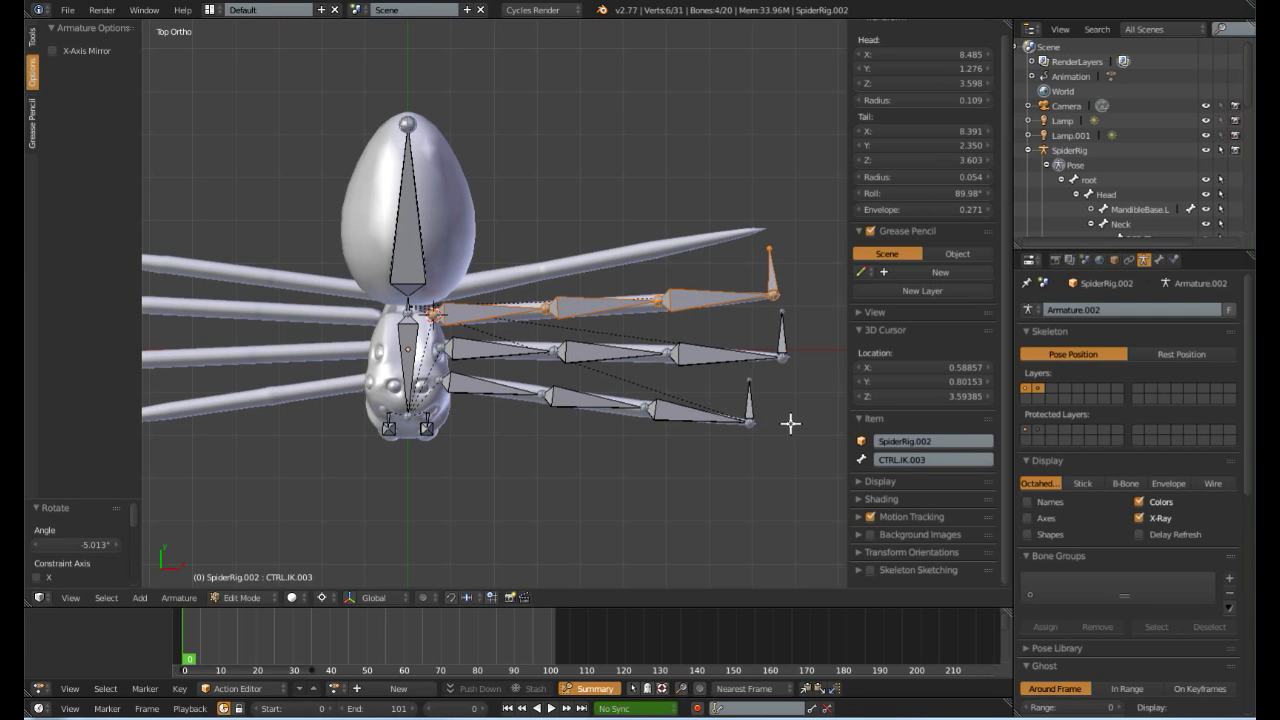
pyautogui.press('s')
pyautogui.click(793, 424)
# - Make CTRL.IK.003 vertical by copying its Head X value into Tail X
pyautogui.rightClick(780, 285)
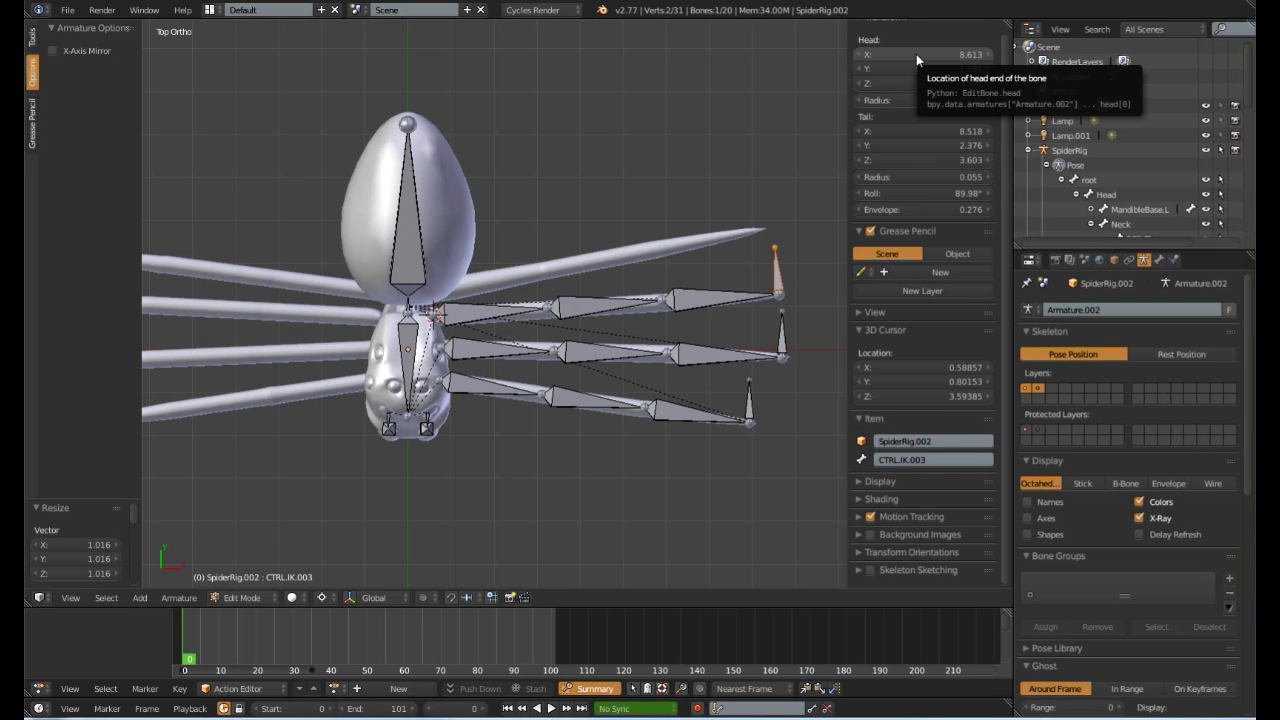
pyautogui.hotkey('ctrl', 'c')
pyautogui.hotkey('ctrl', 'v')
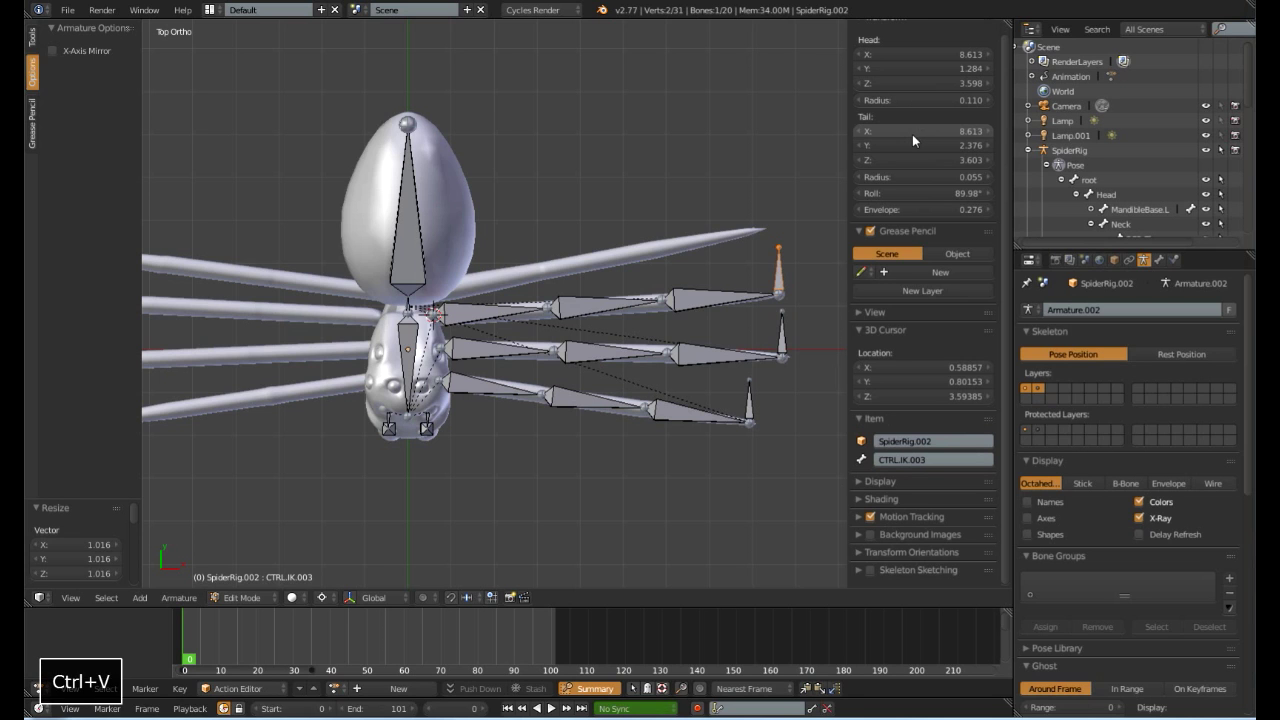
# - Duplicate the third leg's bones with its control bone, creating CTRL.IK.004
pyautogui.keyDown('shift'); pyautogui.rightClick(490, 310); pyautogui.keyUp('shift')
pyautogui.keyDown('shift'); pyautogui.rightClick(610, 303); pyautogui.keyUp('shift')
pyautogui.keyDown('shift'); pyautogui.rightClick(720, 296); pyautogui.keyUp('shift')
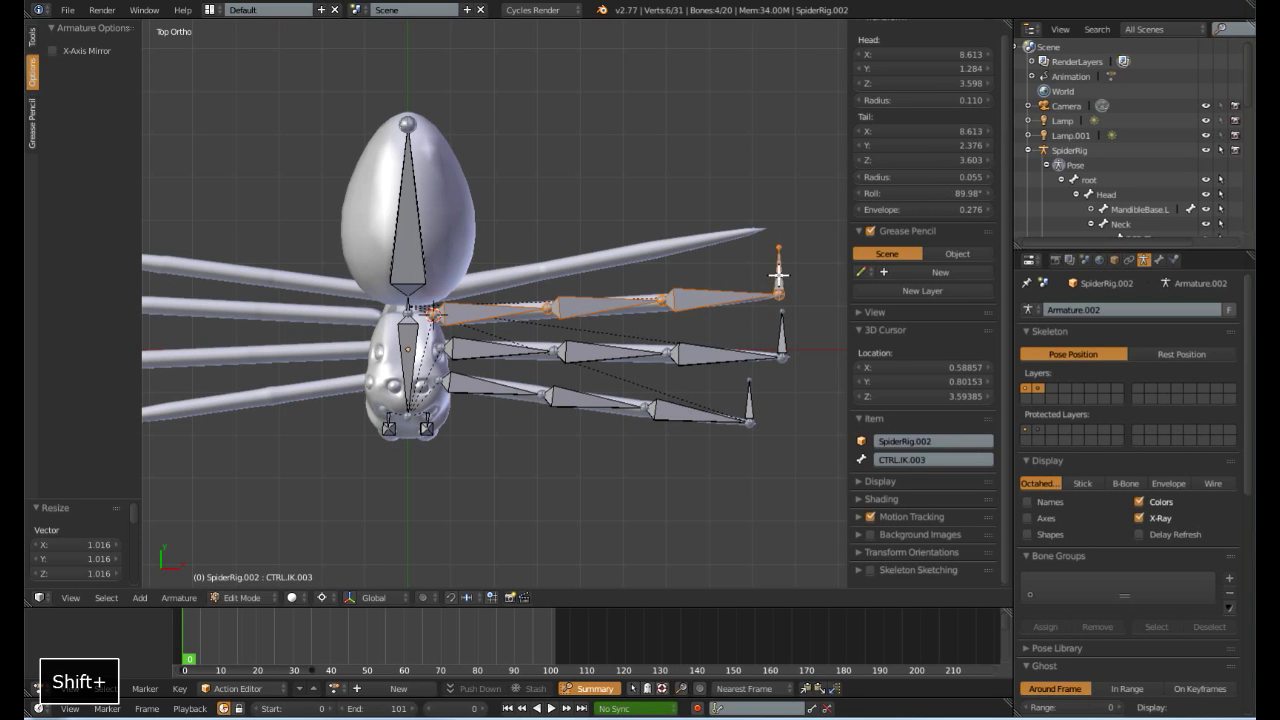
pyautogui.hotkey('shift', 'd')
# - Raise the duplicated leg above the others and snap the 3D cursor to its hip joint
pyautogui.rightClick(690, 375)
pyautogui.press('g')
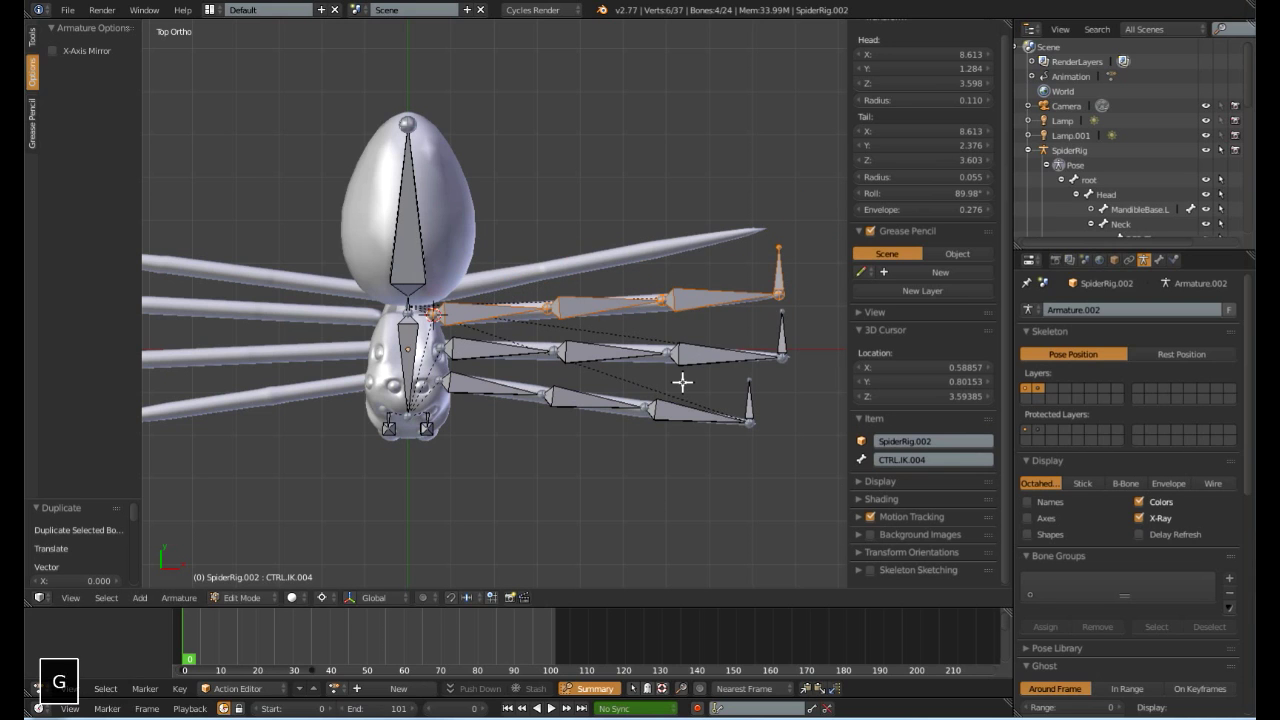
pyautogui.click(678, 362)
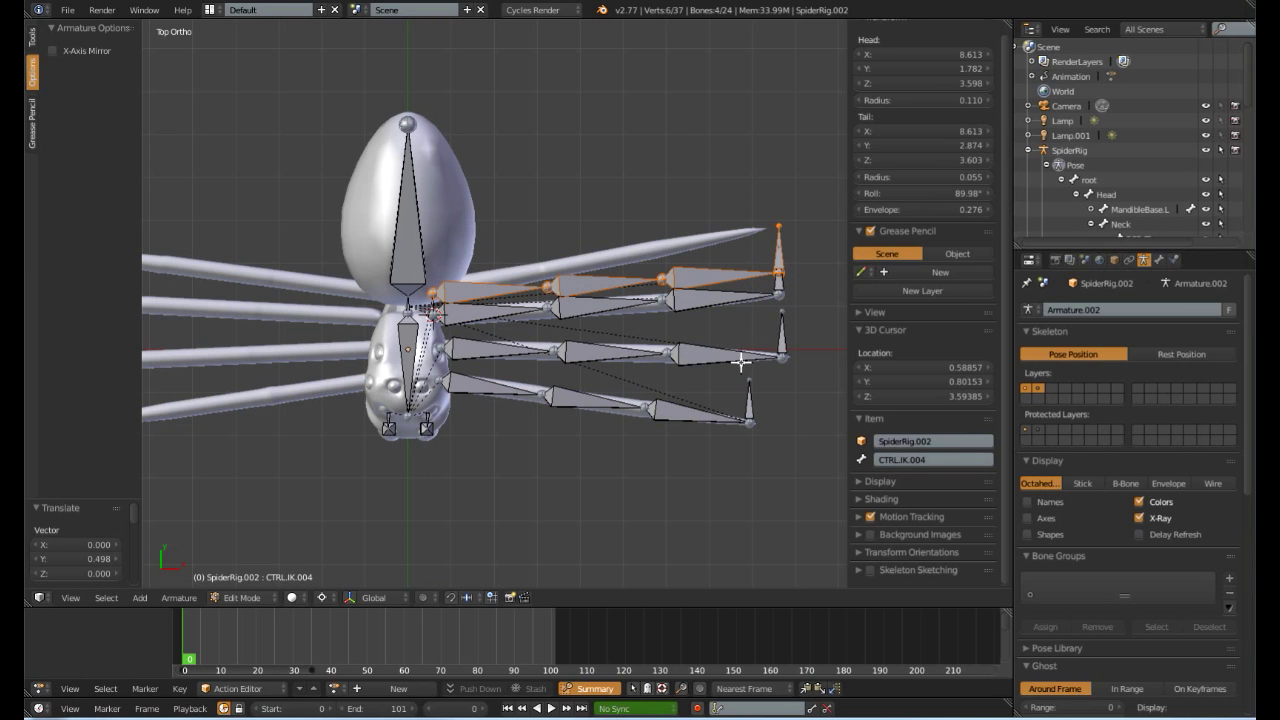
pyautogui.rightClick(433, 300)
pyautogui.hotkey('shift', 's')
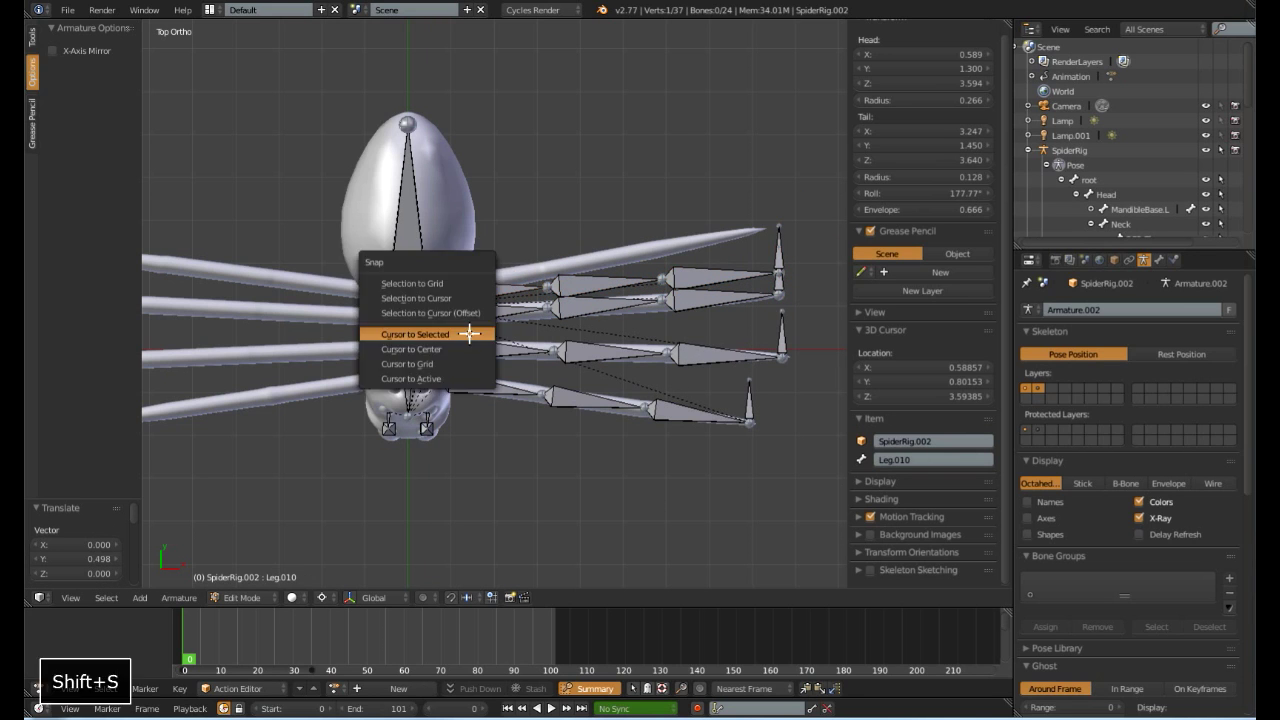
pyautogui.click(424, 334)
# - Rotate the new leg's three bones upward around the hip
pyautogui.keyDown('shift'); pyautogui.rightClick(520, 287); pyautogui.keyUp('shift')
pyautogui.keyDown('shift'); pyautogui.rightClick(615, 281); pyautogui.keyUp('shift')
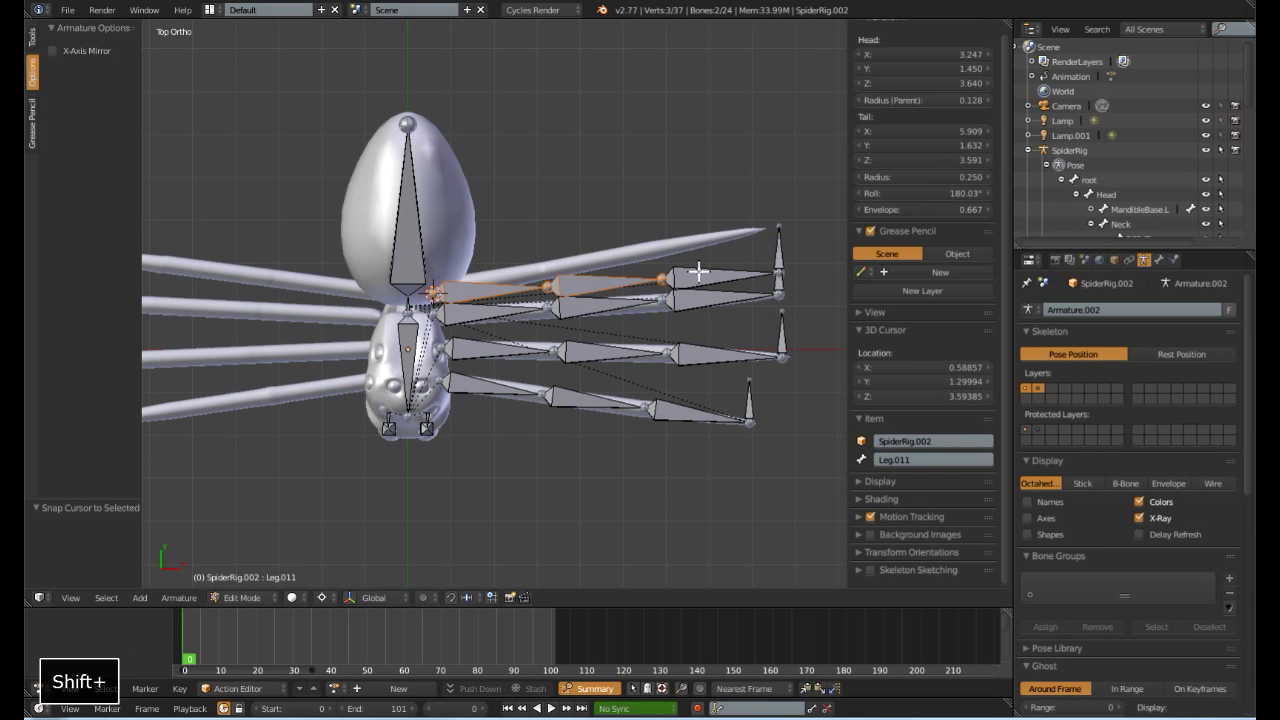
pyautogui.keyDown('shift'); pyautogui.rightClick(747, 259); pyautogui.keyUp('shift')
pyautogui.keyDown('shift'); pyautogui.rightClick(778, 362); pyautogui.keyUp('shift')
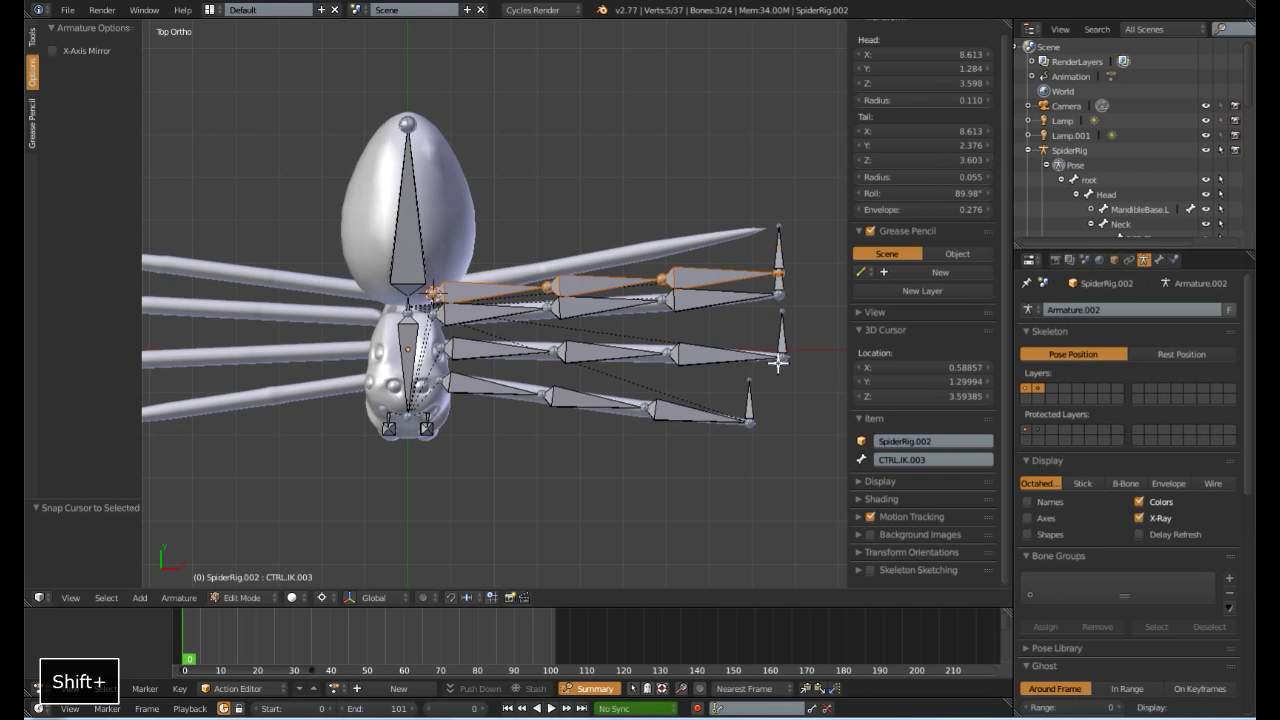
pyautogui.rightClick(779, 250)
pyautogui.scroll(2, 783, 262)
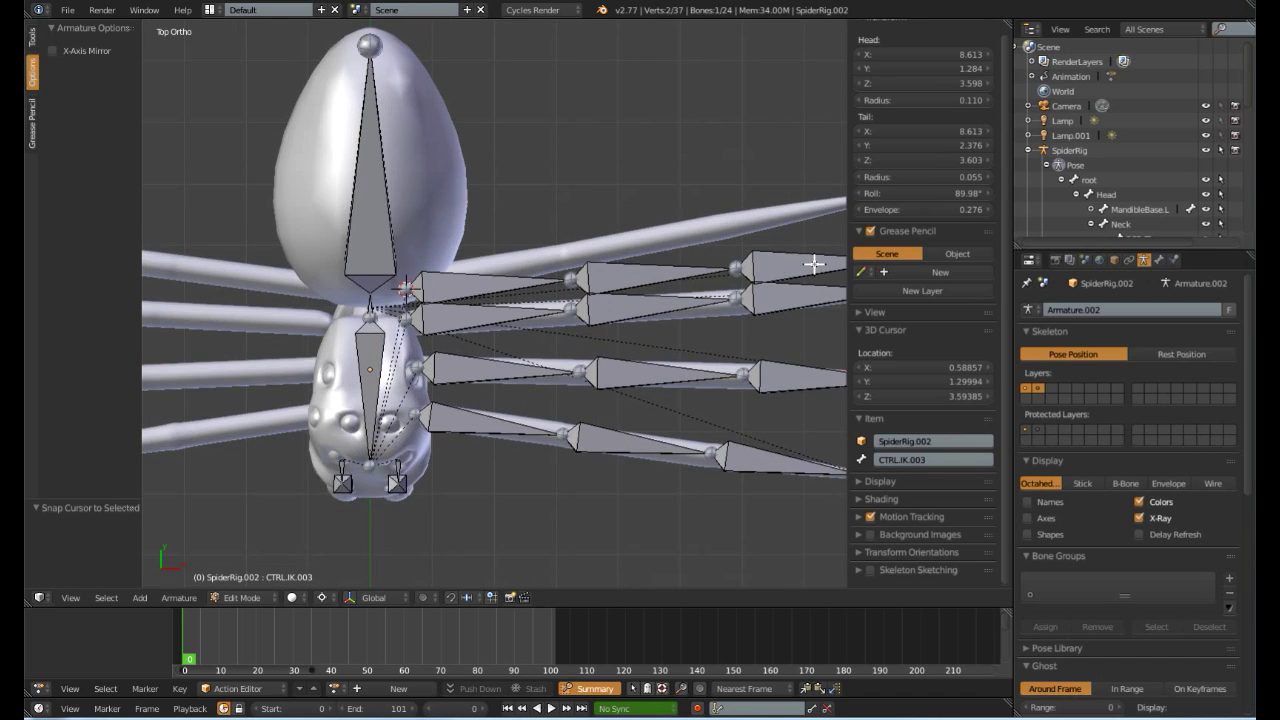
pyautogui.keyDown('shift'); pyautogui.moveTo(783, 262); pyautogui.dragTo(723, 277, button='middle'); pyautogui.keyUp('shift')
pyautogui.scroll(-3, 723, 277)
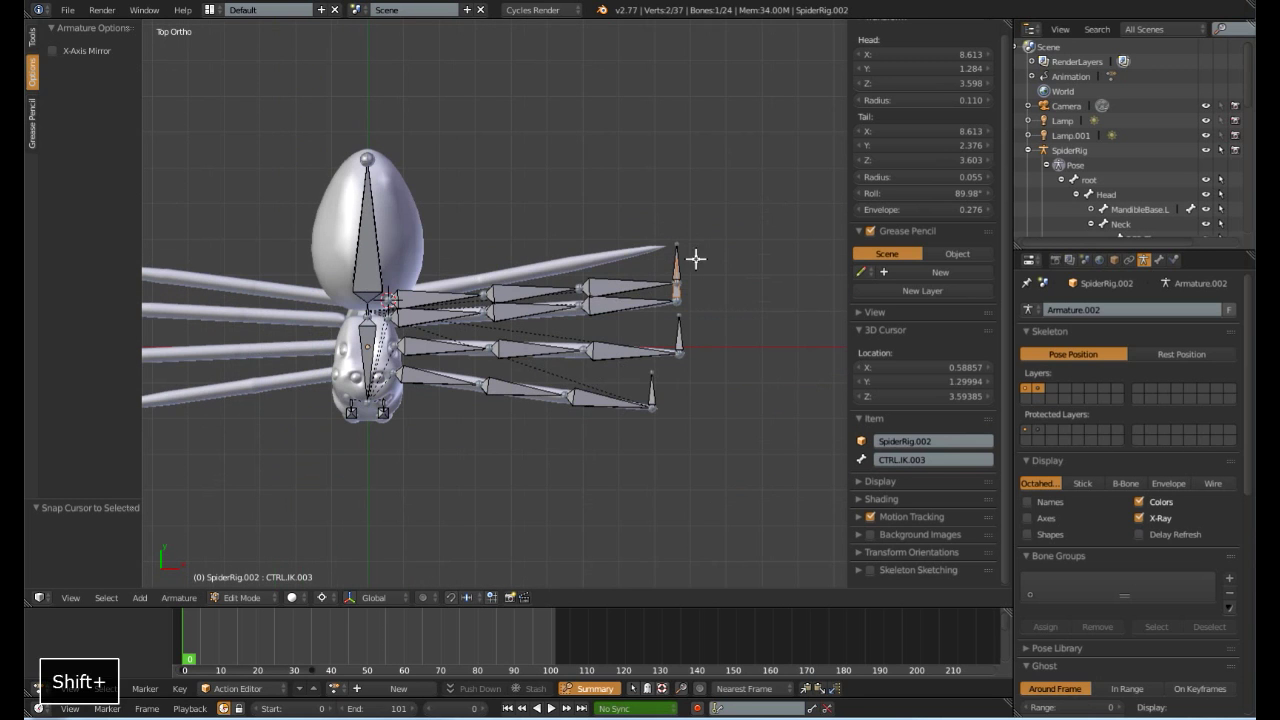
pyautogui.keyDown('shift'); pyautogui.rightClick(600, 284); pyautogui.keyUp('shift')
pyautogui.keyDown('shift'); pyautogui.rightClick(540, 288); pyautogui.keyUp('shift')
pyautogui.keyDown('shift'); pyautogui.rightClick(443, 294); pyautogui.keyUp('shift')
pyautogui.press('r')
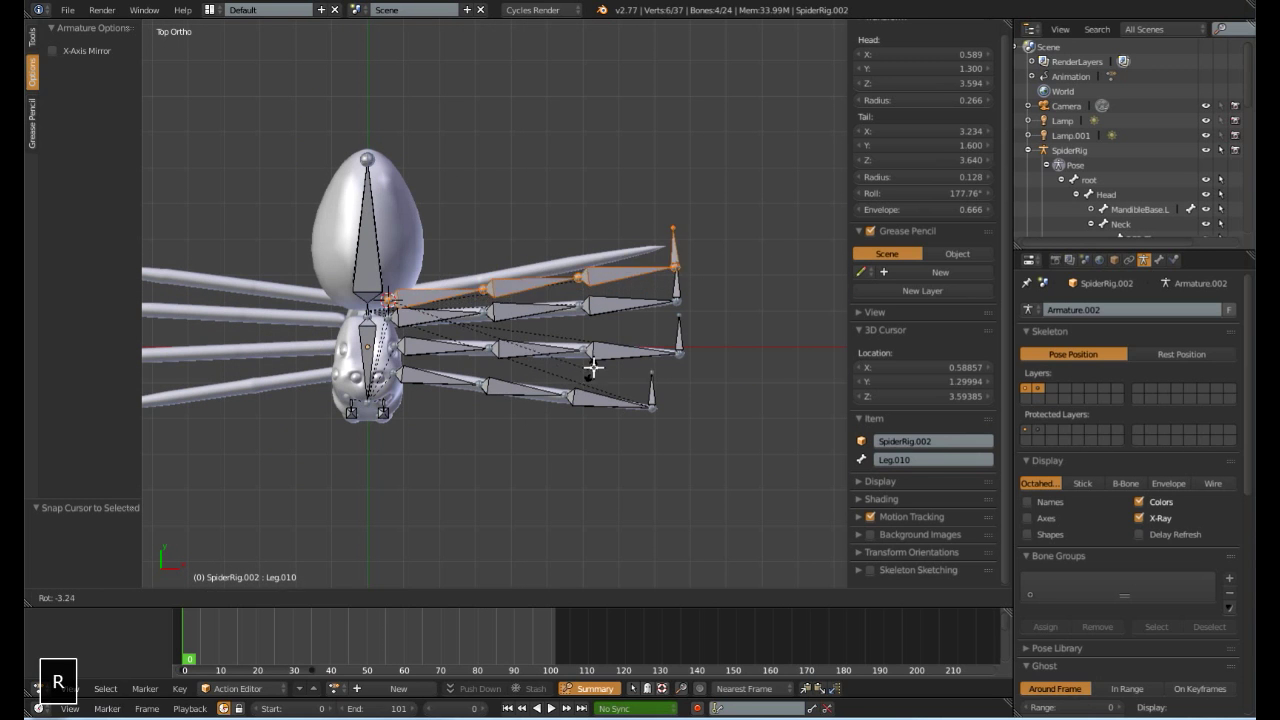
pyautogui.click(592, 355)
# - Make CTRL.IK.004 vertical by pasting its Head X value into Tail X
pyautogui.rightClick(661, 231)
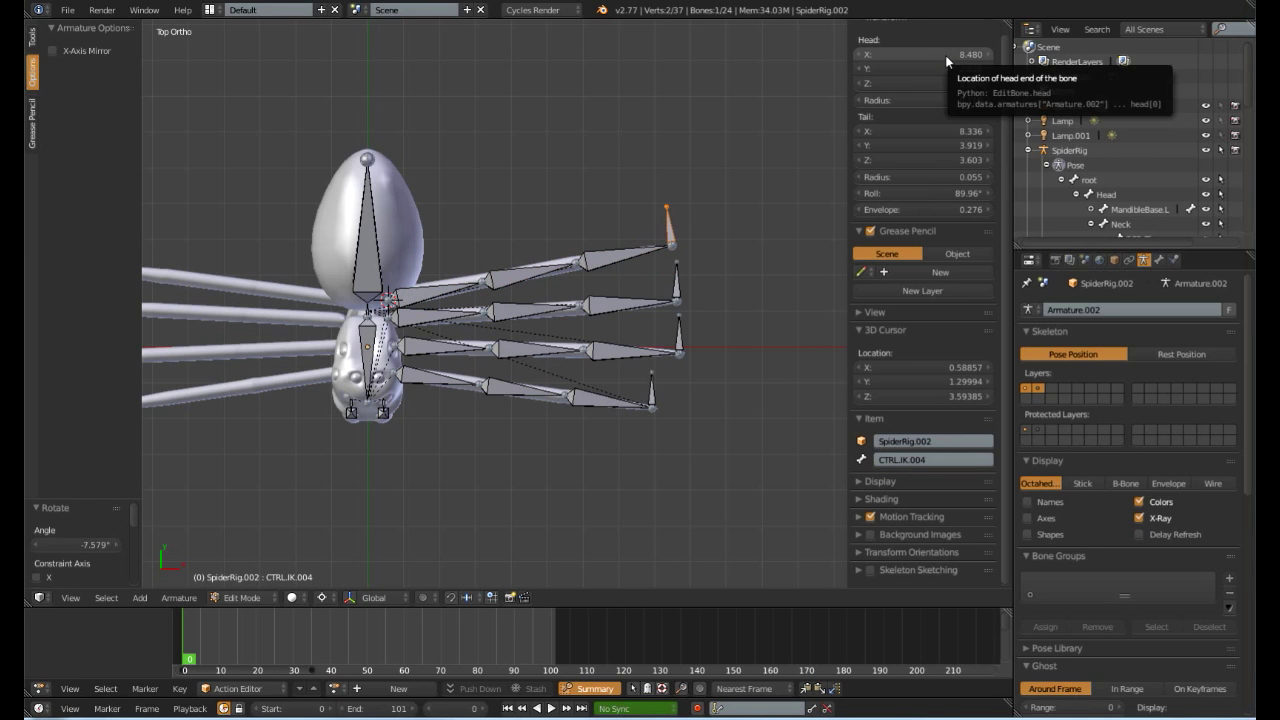
pyautogui.hotkey('ctrl', 'c')
pyautogui.click(918, 128)
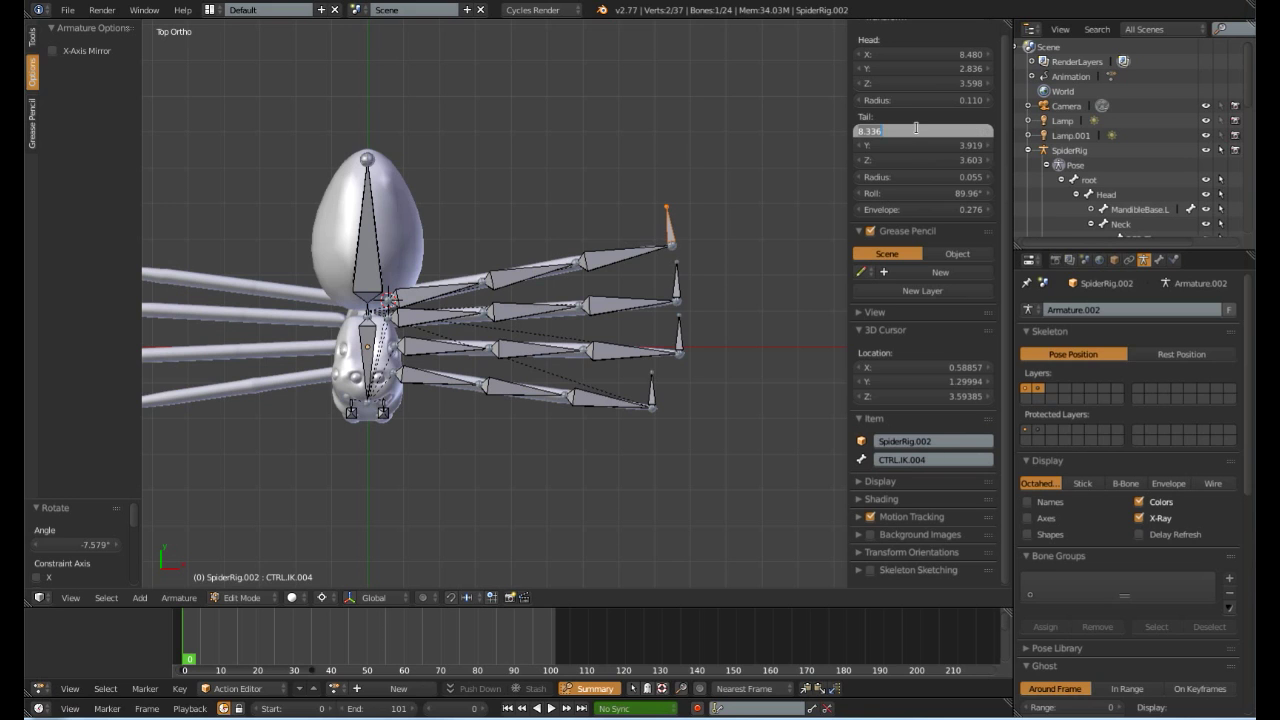
pyautogui.hotkey('ctrl', 'v')
pyautogui.press('Return')
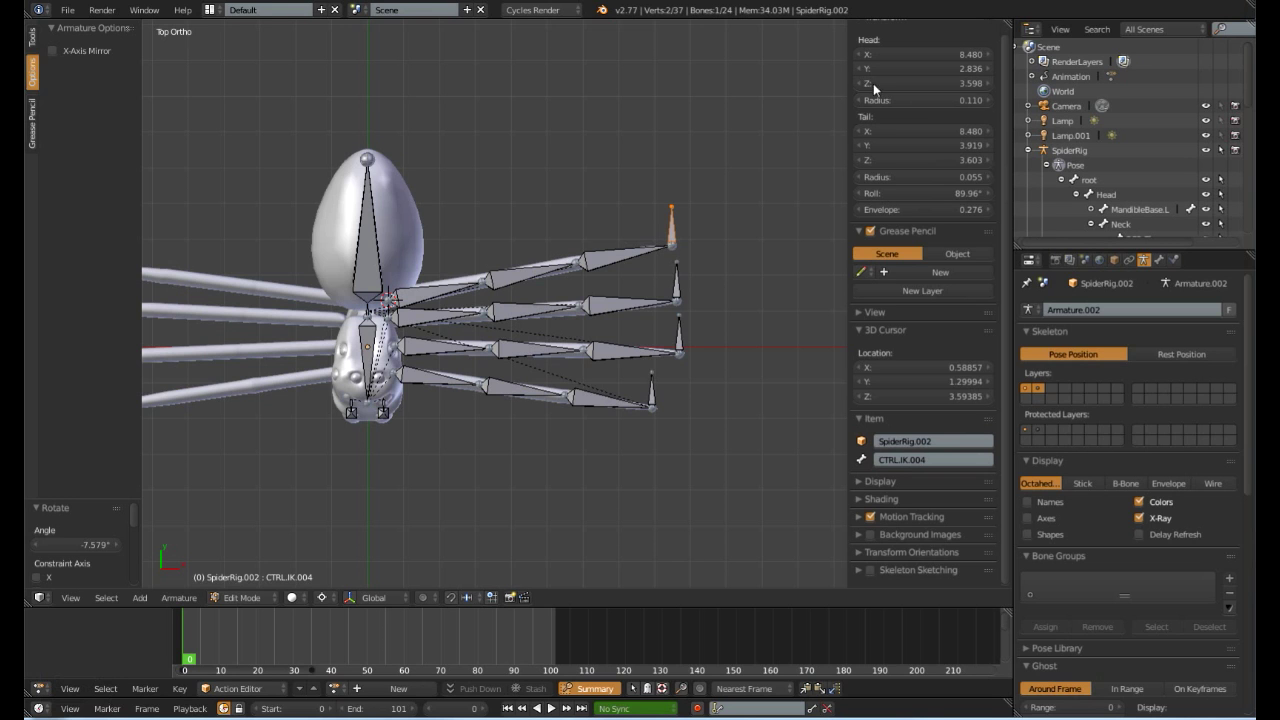
pyautogui.scroll(-3, 660, 310)
pyautogui.keyDown('shift'); pyautogui.moveTo(646, 343); pyautogui.dragTo(604, 369, button='middle'); pyautogui.keyUp('shift')
pyautogui.press('Tab')
pyautogui.scroll(2, 614, 376)
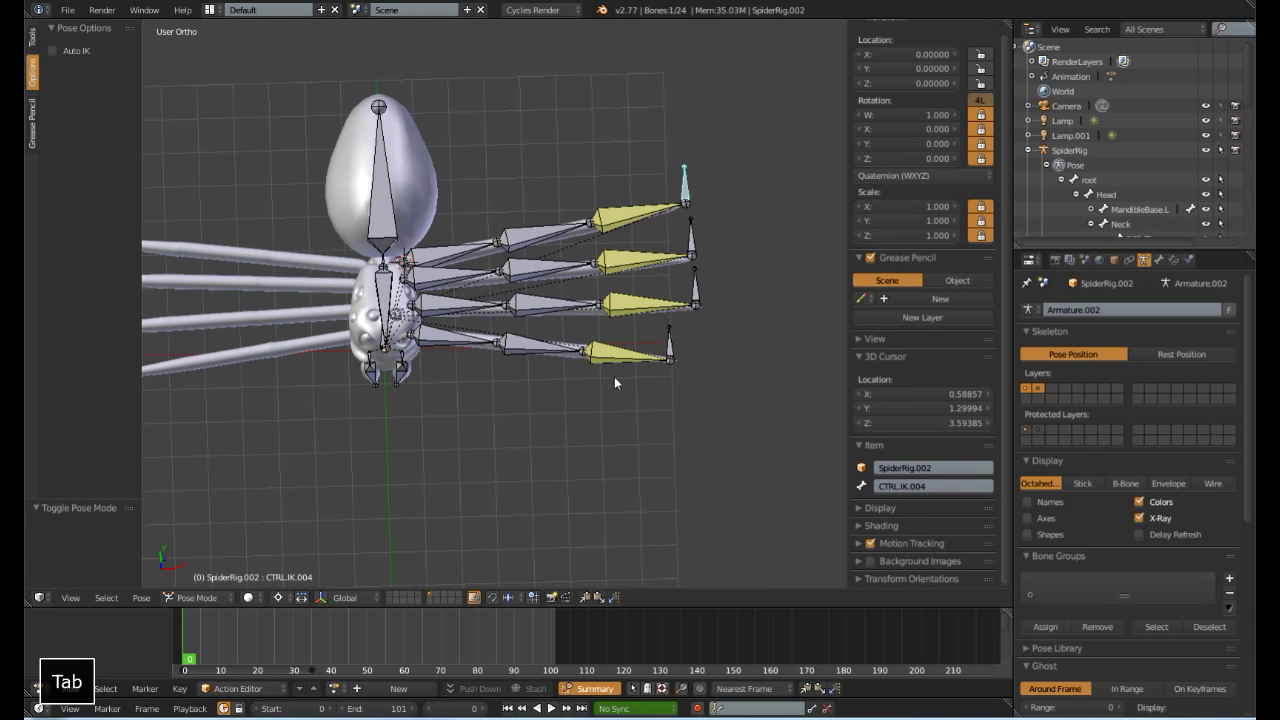
pyautogui.keyDown('shift'); pyautogui.rightClick(670, 345); pyautogui.keyUp('shift')
pyautogui.keyDown('shift'); pyautogui.rightClick(695, 292); pyautogui.keyUp('shift')
pyautogui.keyDown('shift'); pyautogui.rightClick(691, 240); pyautogui.keyUp('shift')
pyautogui.keyDown('shift'); pyautogui.rightClick(684, 185); pyautogui.keyUp('shift')
pyautogui.moveTo(700, 272); pyautogui.dragTo(710, 471, button='middle')
pyautogui.press('g')
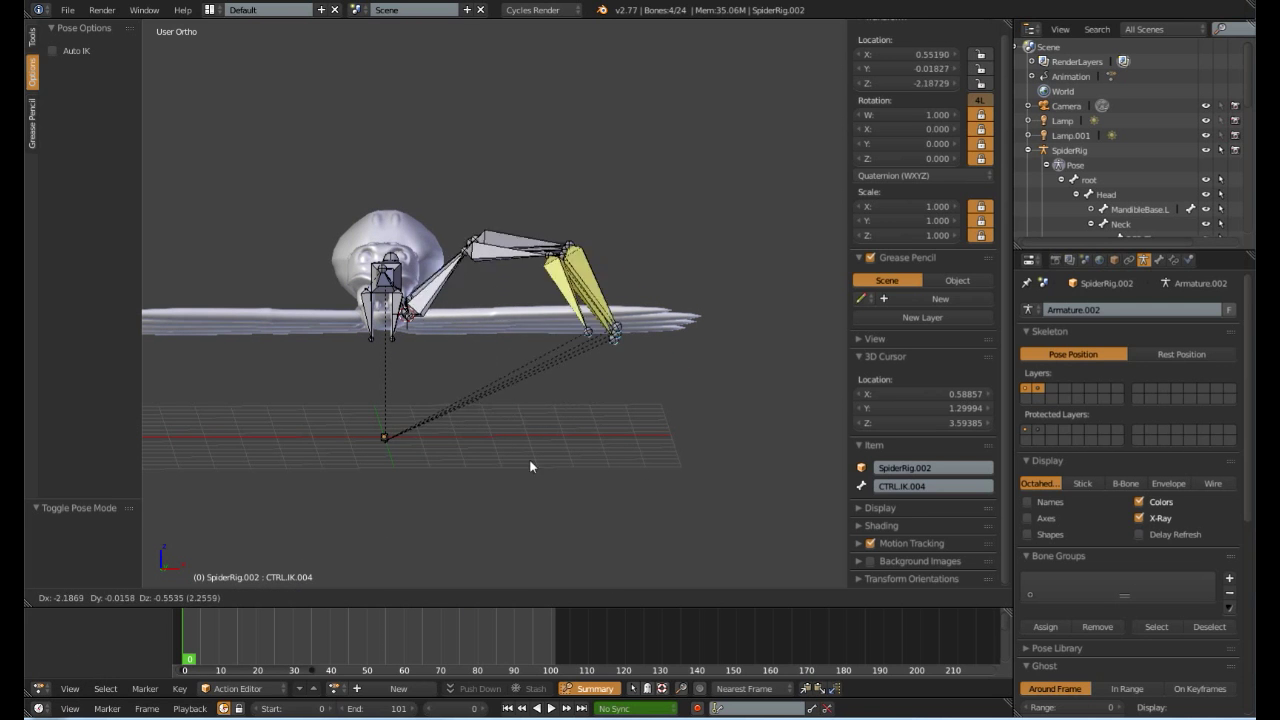
pyautogui.rightClick(629, 410)
pyautogui.press('KP_Home')
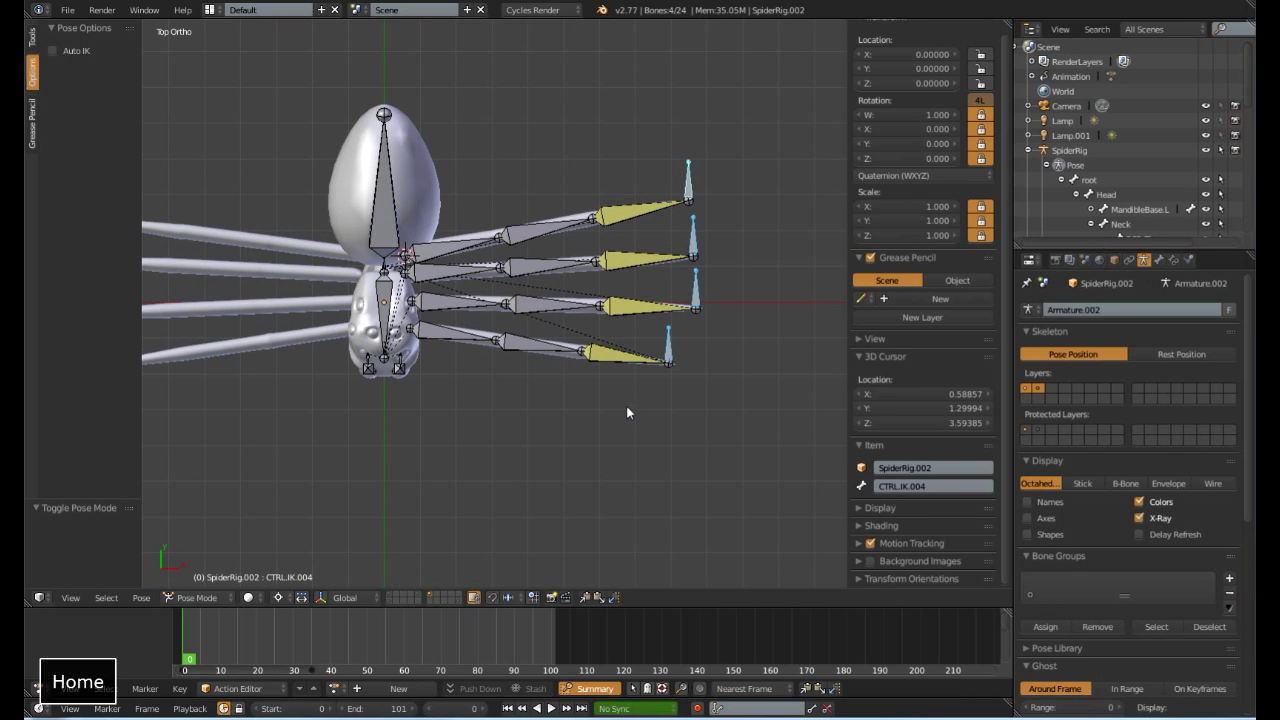
pyautogui.keyDown('shift'); pyautogui.moveTo(599, 407); pyautogui.dragTo(601, 427, button='middle'); pyautogui.keyUp('shift')
pyautogui.scroll(-1, 601, 427)
pyautogui.rightClick(455, 349)
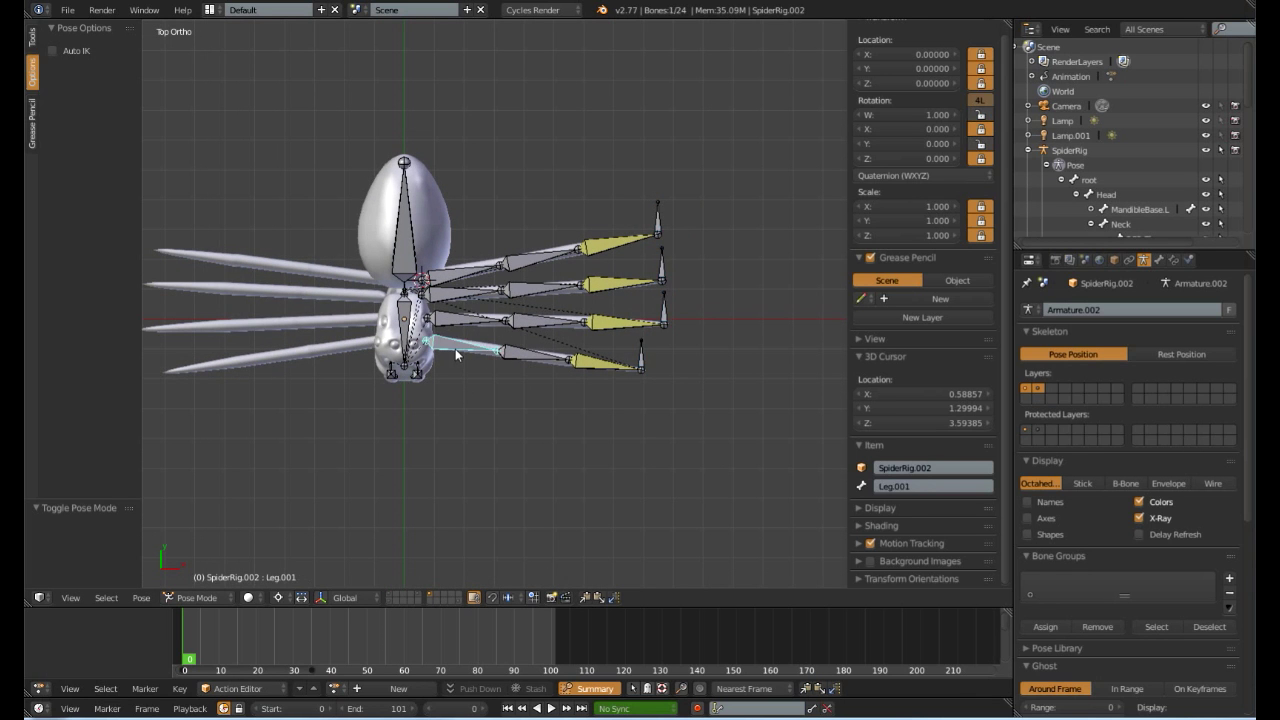
pyautogui.keyDown('shift'); pyautogui.rightClick(468, 318); pyautogui.keyUp('shift')
pyautogui.keyDown('shift'); pyautogui.rightClick(468, 292); pyautogui.keyUp('shift')
pyautogui.keyDown('shift'); pyautogui.rightClick(472, 272); pyautogui.keyUp('shift')
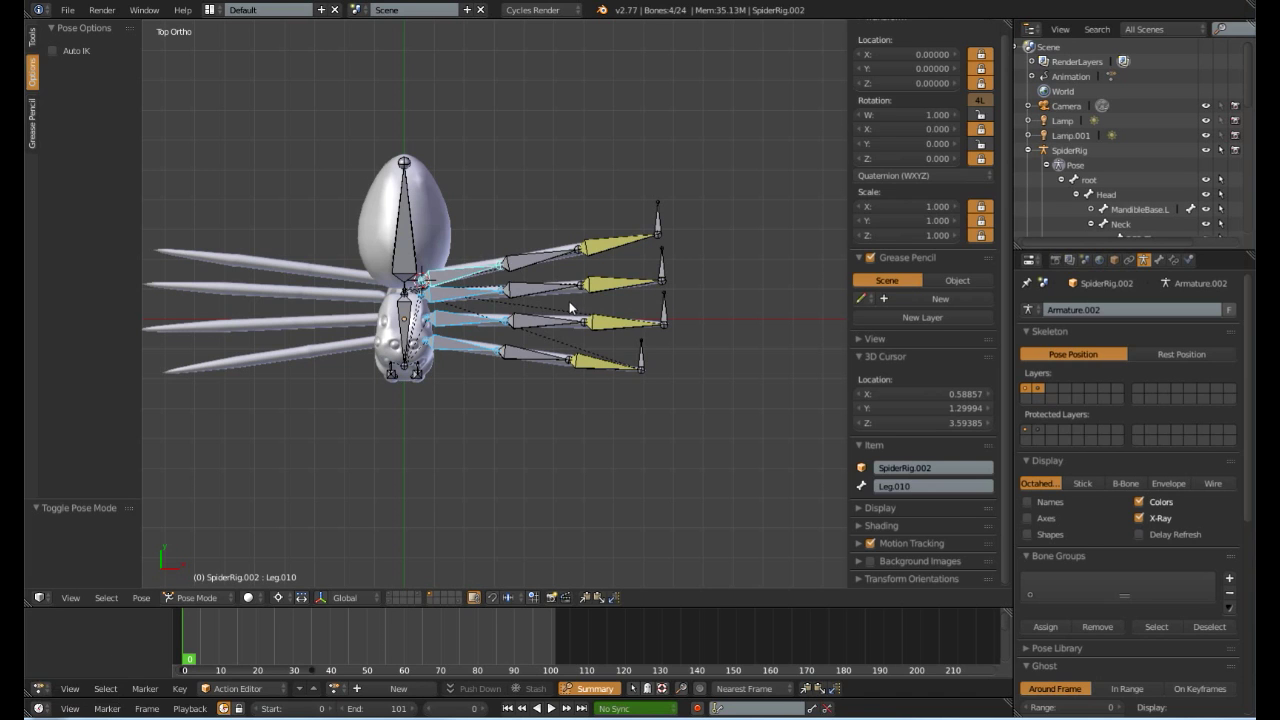
pyautogui.press('Tab')
# - Box-select the right-side legs, run AutoName Left/Right, and check the new .L names
pyautogui.press('b')
pyautogui.moveTo(473, 171); pyautogui.dragTo(731, 451)
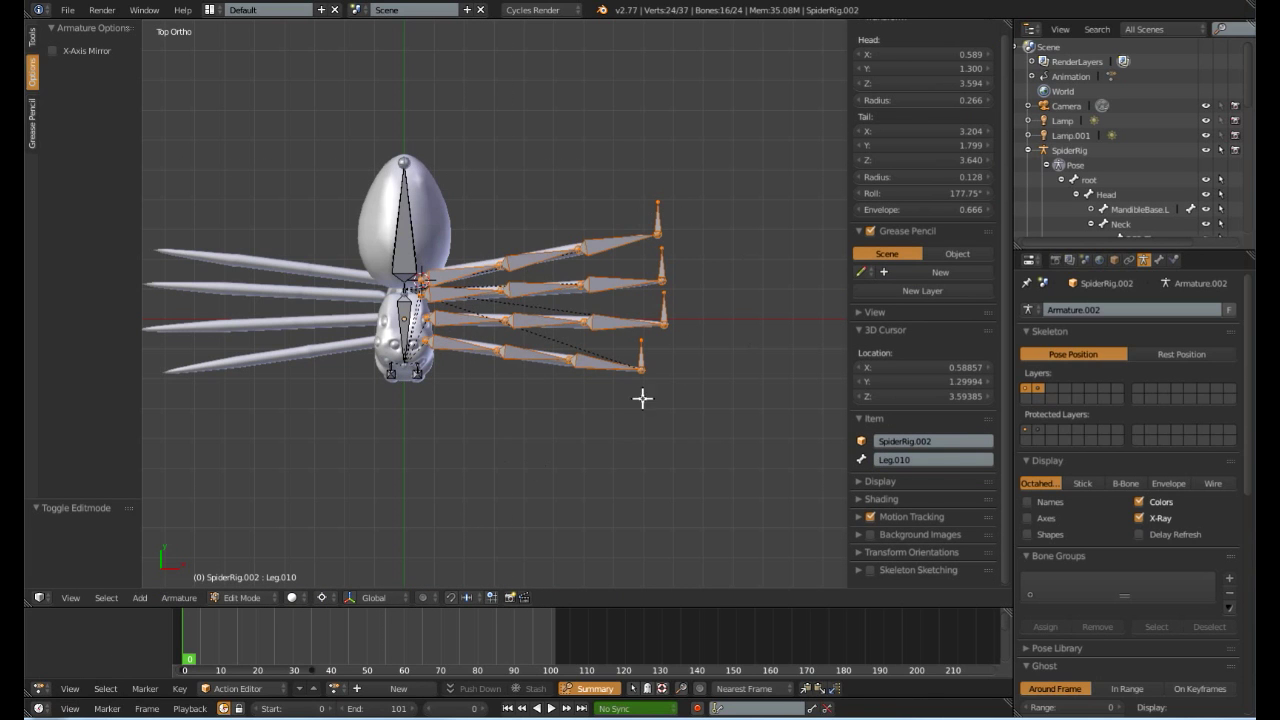
pyautogui.click(178, 597)
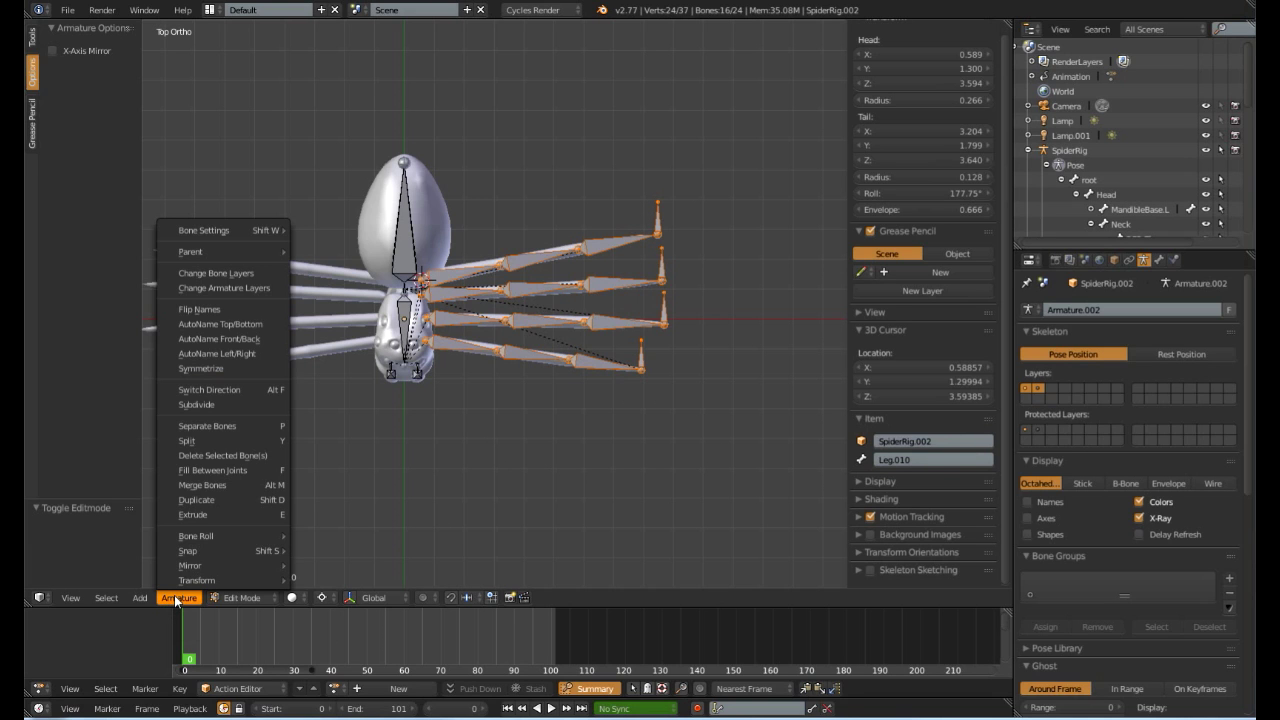
pyautogui.click(209, 354)
pyautogui.press('a')
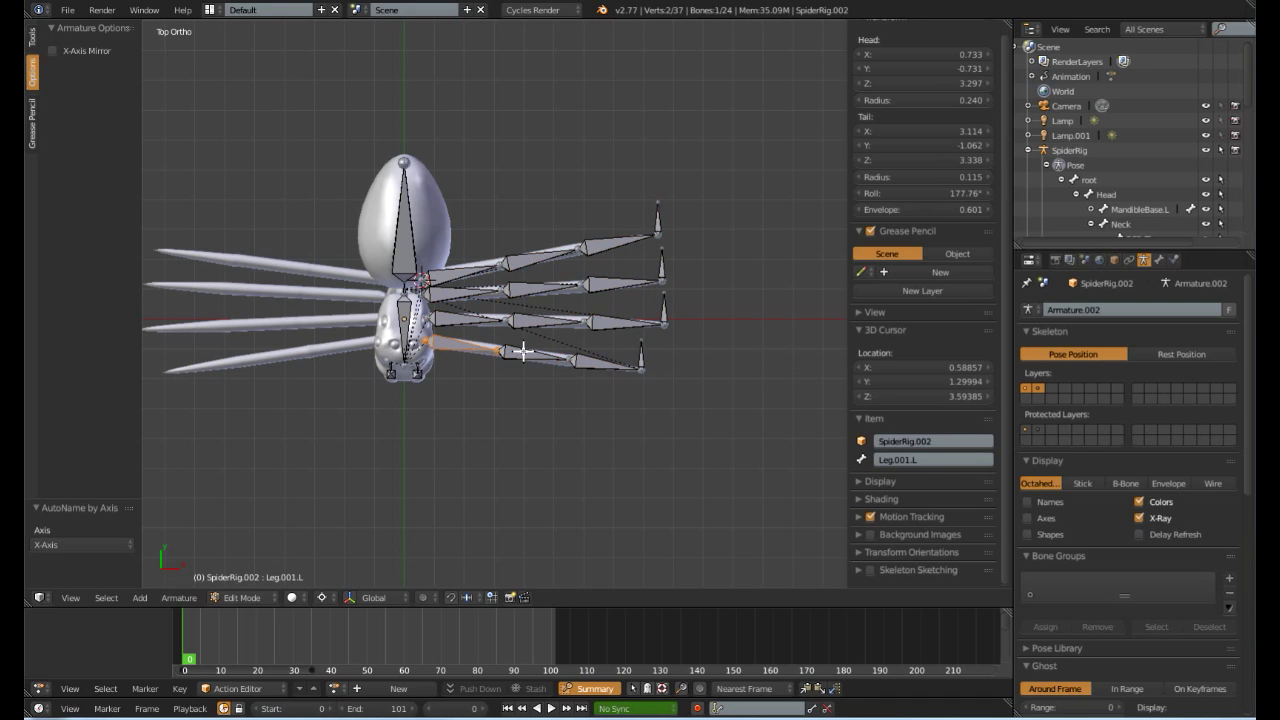
pyautogui.rightClick(525, 352)
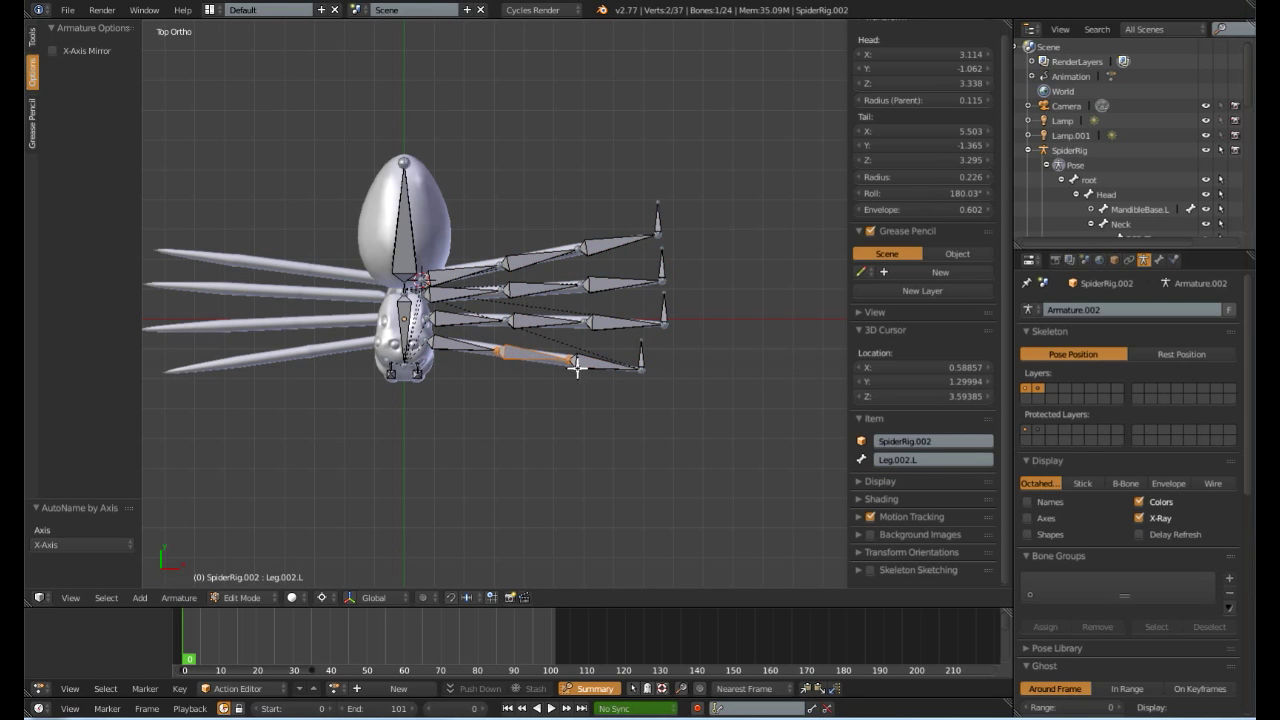
pyautogui.rightClick(470, 318)
pyautogui.rightClick(534, 315)
pyautogui.rightClick(595, 316)
pyautogui.scroll(-3, 595, 316)
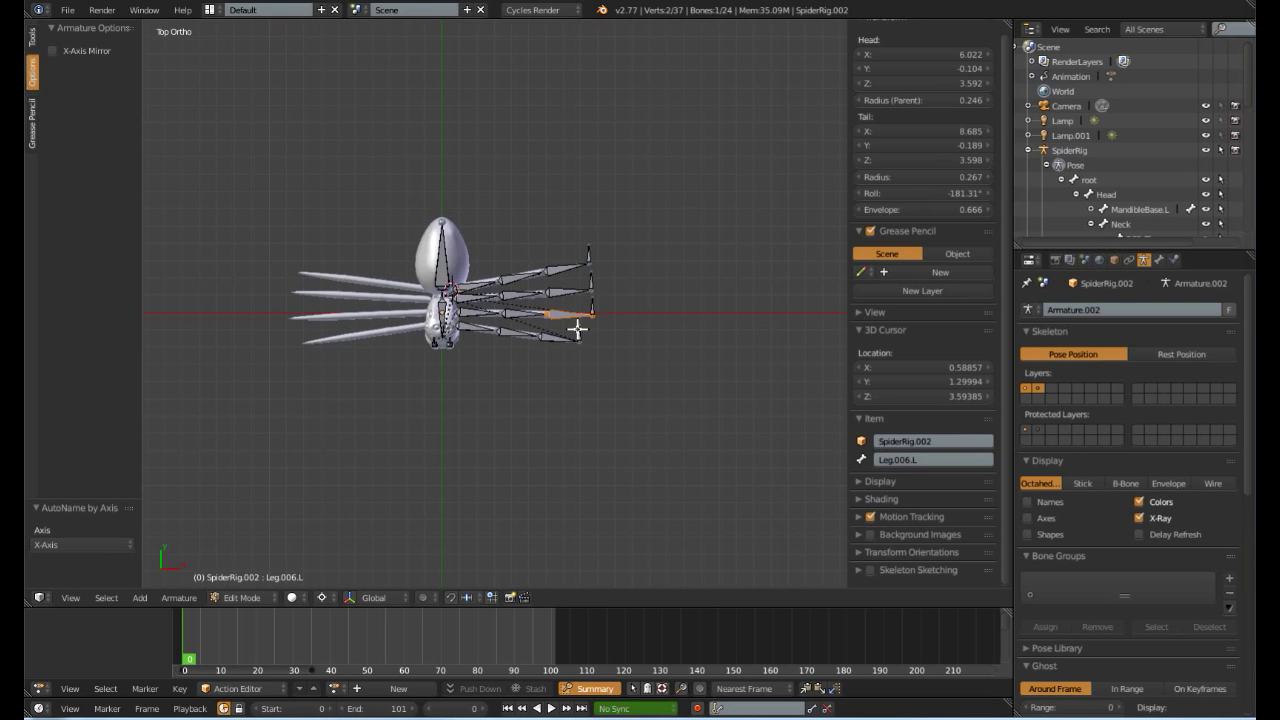
# - Select all right-side leg bones, including the four inner bones nearest the body
pyautogui.press('a')
pyautogui.press('b')
pyautogui.moveTo(474, 200); pyautogui.dragTo(728, 484)
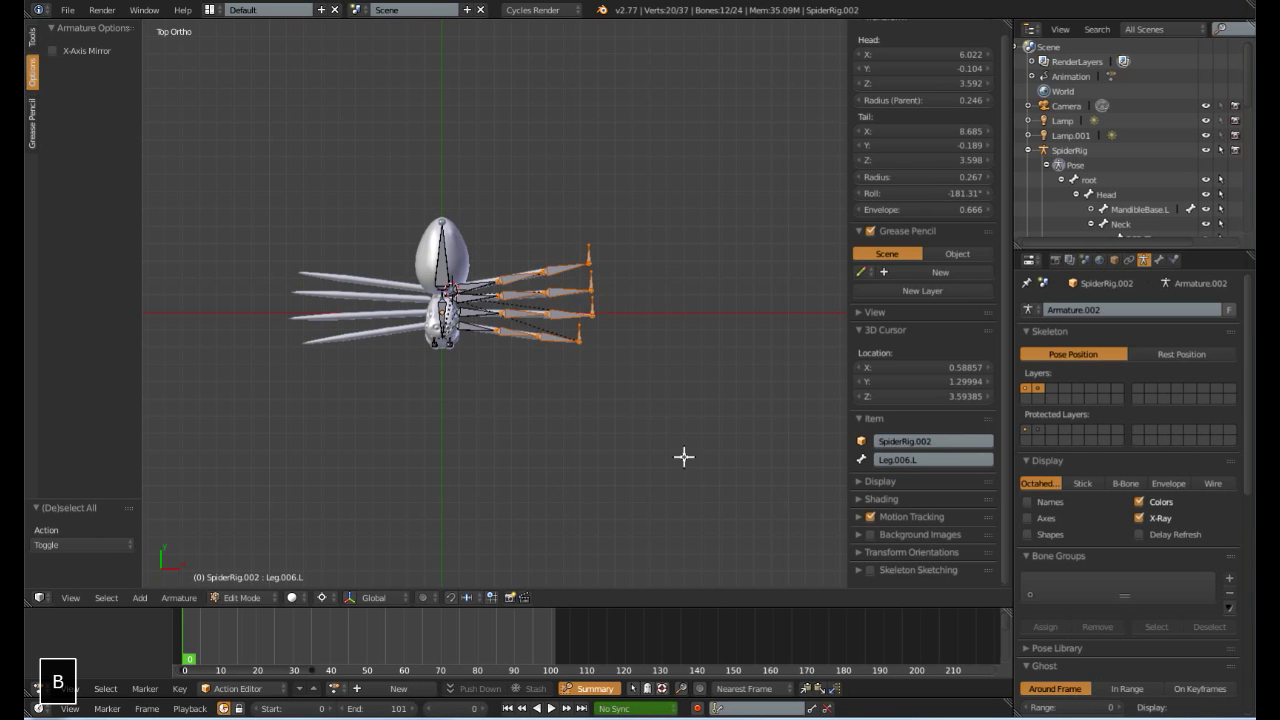
pyautogui.scroll(3, 513, 410)
pyautogui.keyDown('shift'); pyautogui.rightClick(472, 362); pyautogui.keyUp('shift')
pyautogui.keyDown('shift'); pyautogui.rightClick(462, 326); pyautogui.keyUp('shift')
pyautogui.keyDown('shift'); pyautogui.rightClick(464, 283); pyautogui.keyUp('shift')
pyautogui.keyDown('shift'); pyautogui.rightClick(474, 258); pyautogui.keyUp('shift')
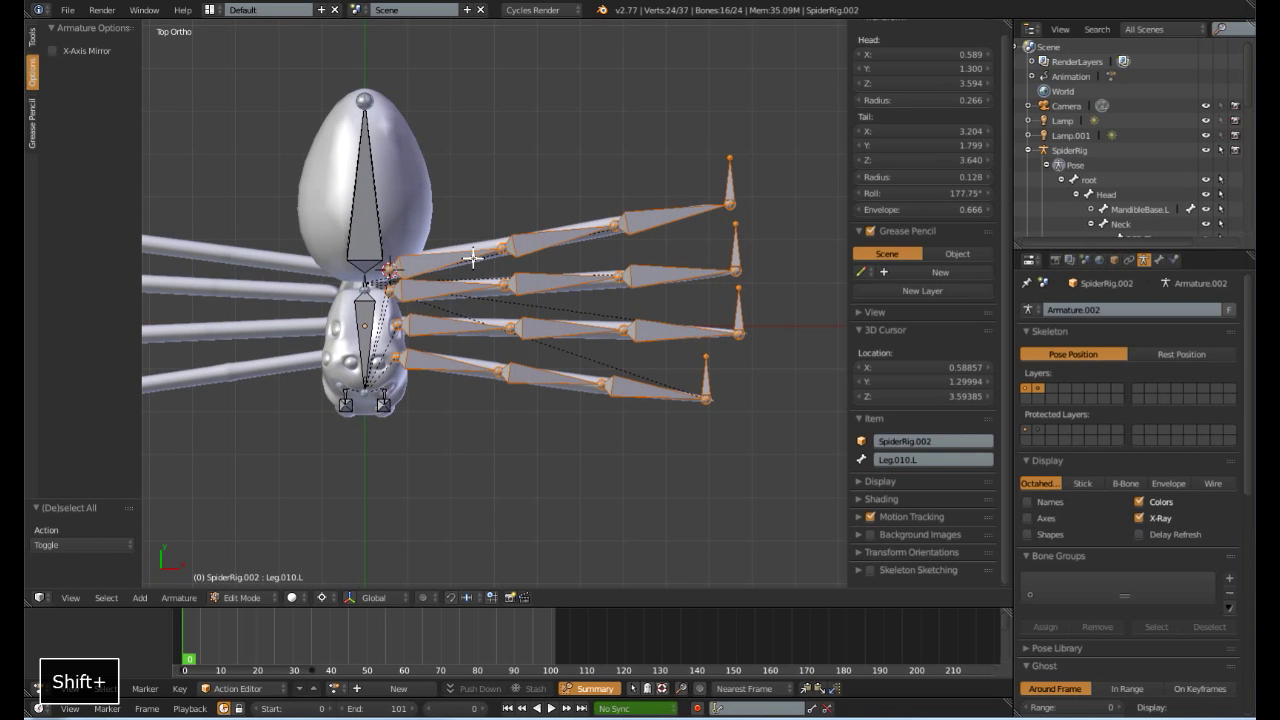
pyautogui.scroll(-3, 521, 333)
pyautogui.scroll(-2, 521, 333)
# - Duplicate the right-side legs onto the spider's left side and enable X-Axis Mirror
pyautogui.hotkey('shift', 'd')
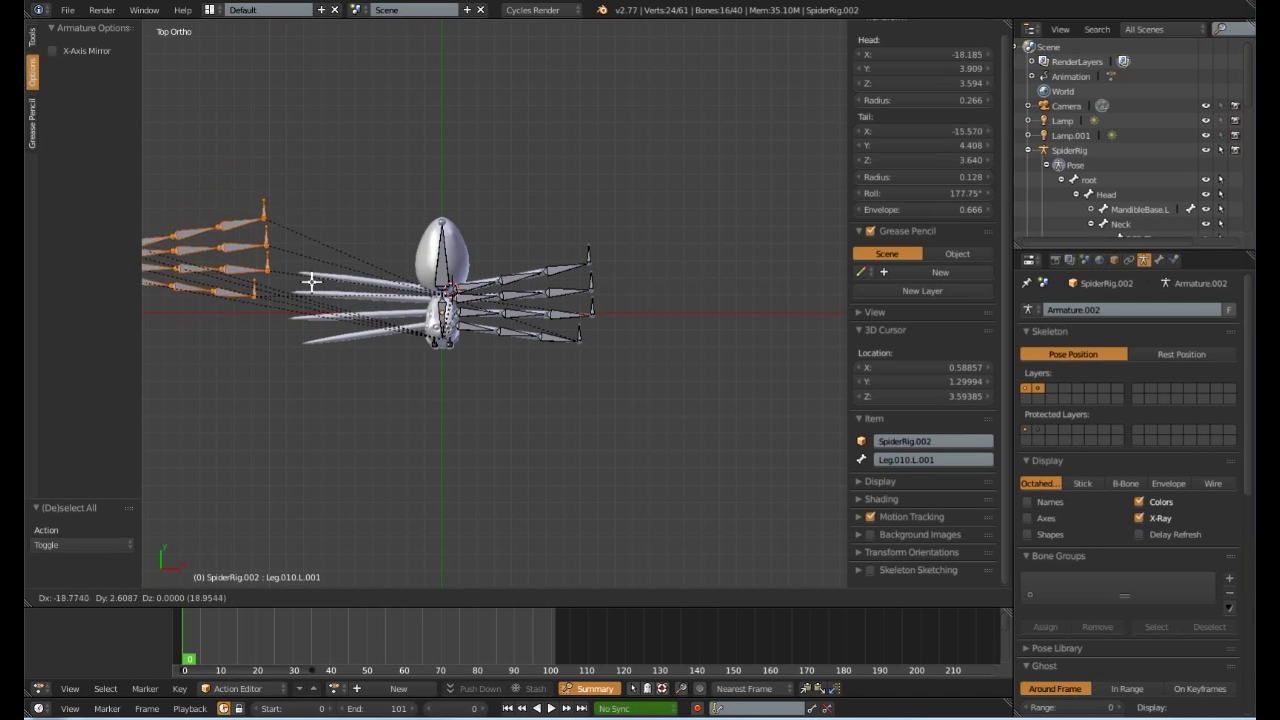
pyautogui.click(226, 269)
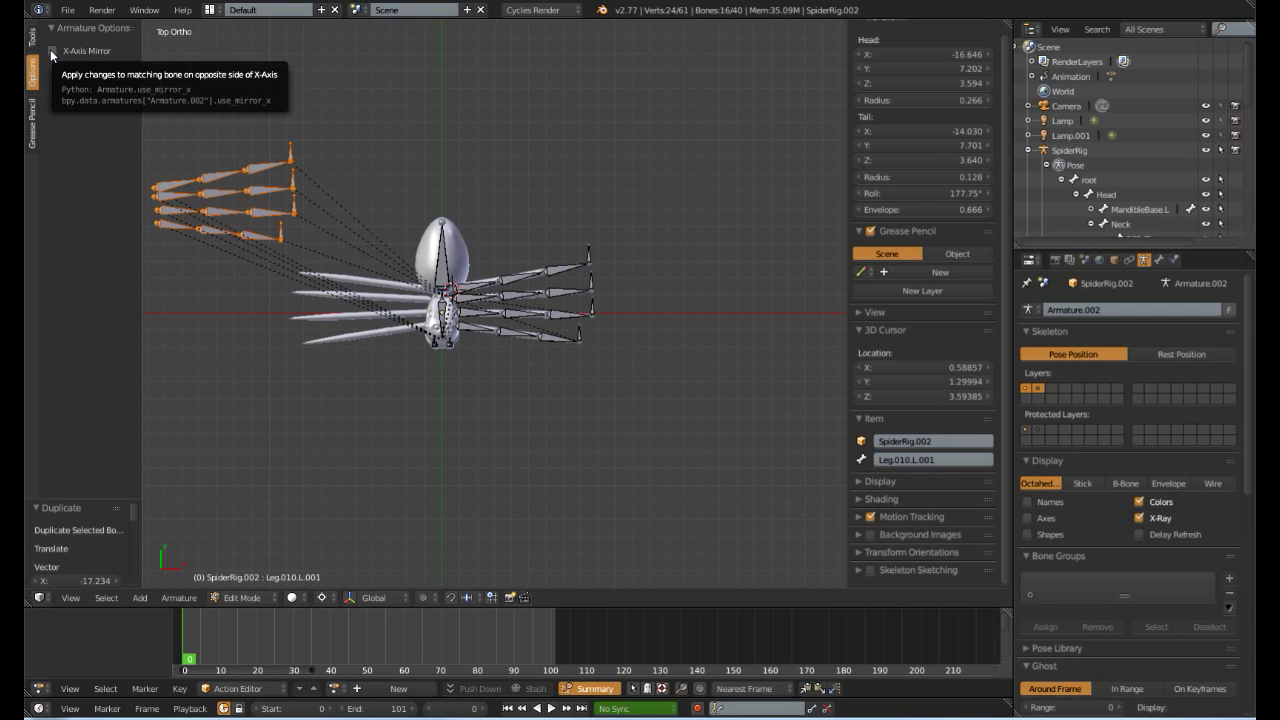
pyautogui.click(52, 50)
# - Flip the duplicated bones' names to .R suffixes like Leg.010.R and verify them
pyautogui.click(180, 598)
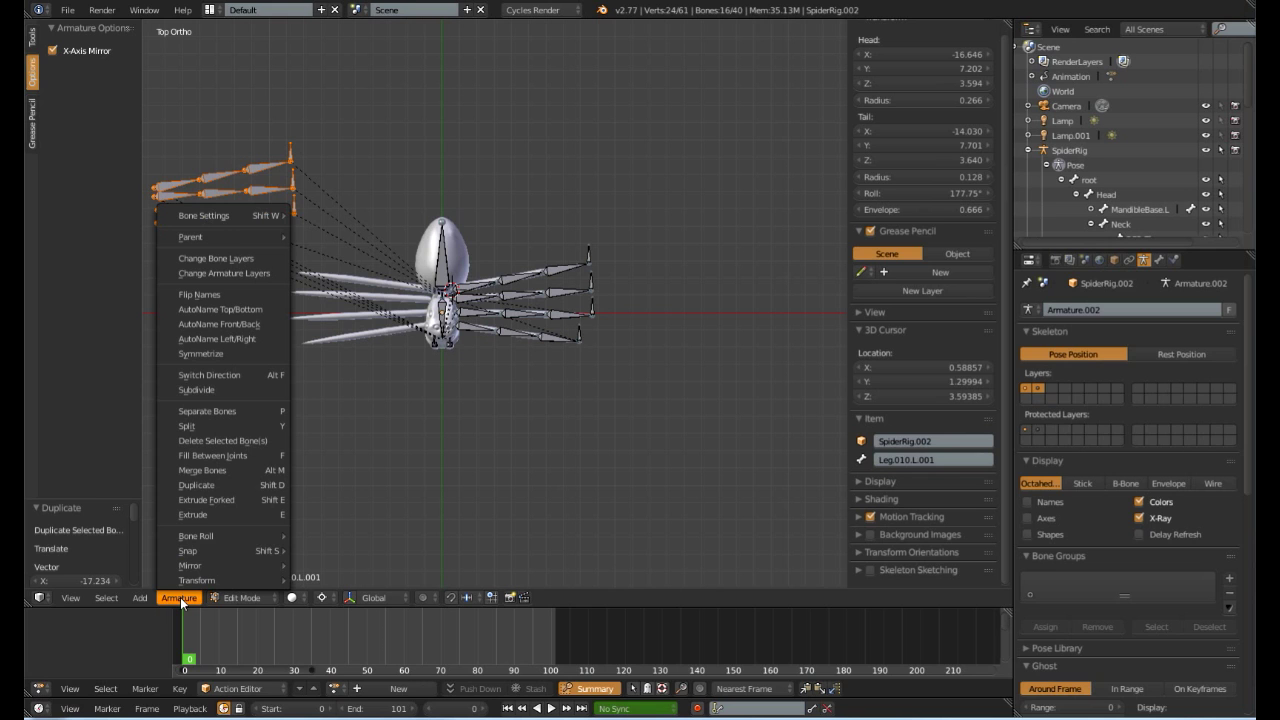
pyautogui.click(199, 294)
pyautogui.keyDown('shift'); pyautogui.moveTo(241, 254); pyautogui.dragTo(320, 297, button='middle'); pyautogui.keyUp('shift')
pyautogui.scroll(1, 320, 297)
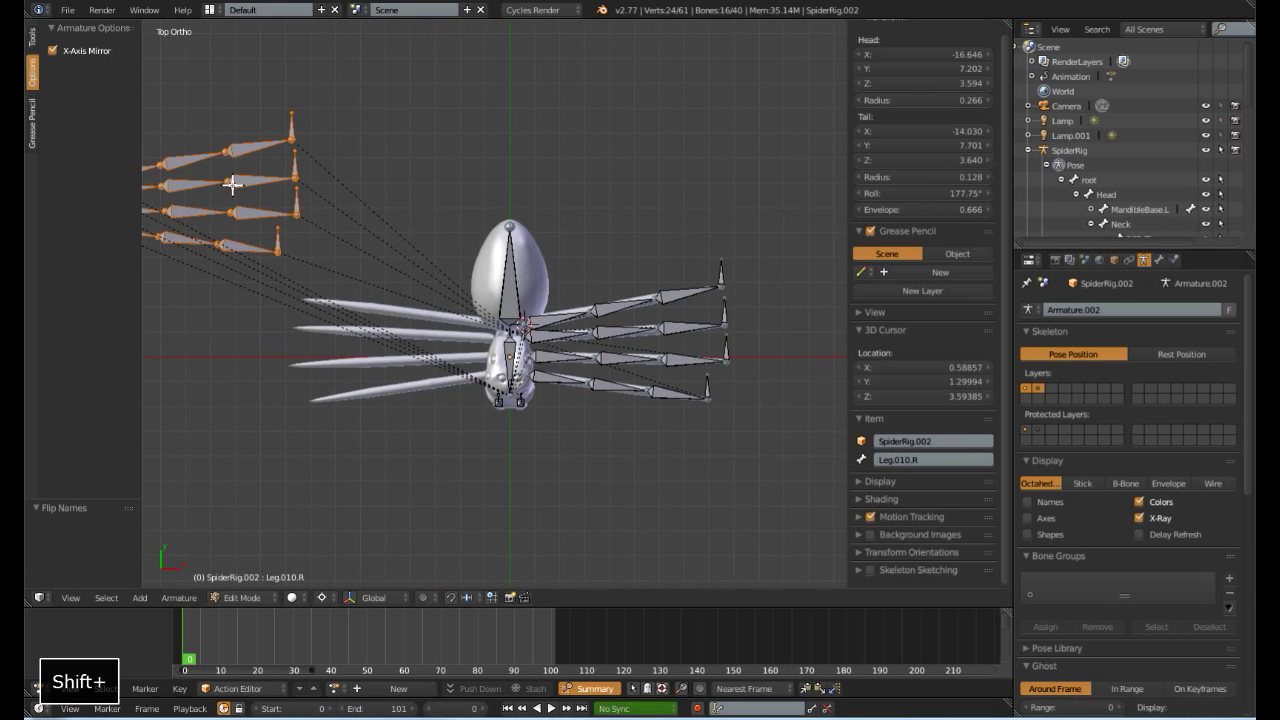
pyautogui.scroll(1, 260, 215)
pyautogui.click(198, 197)
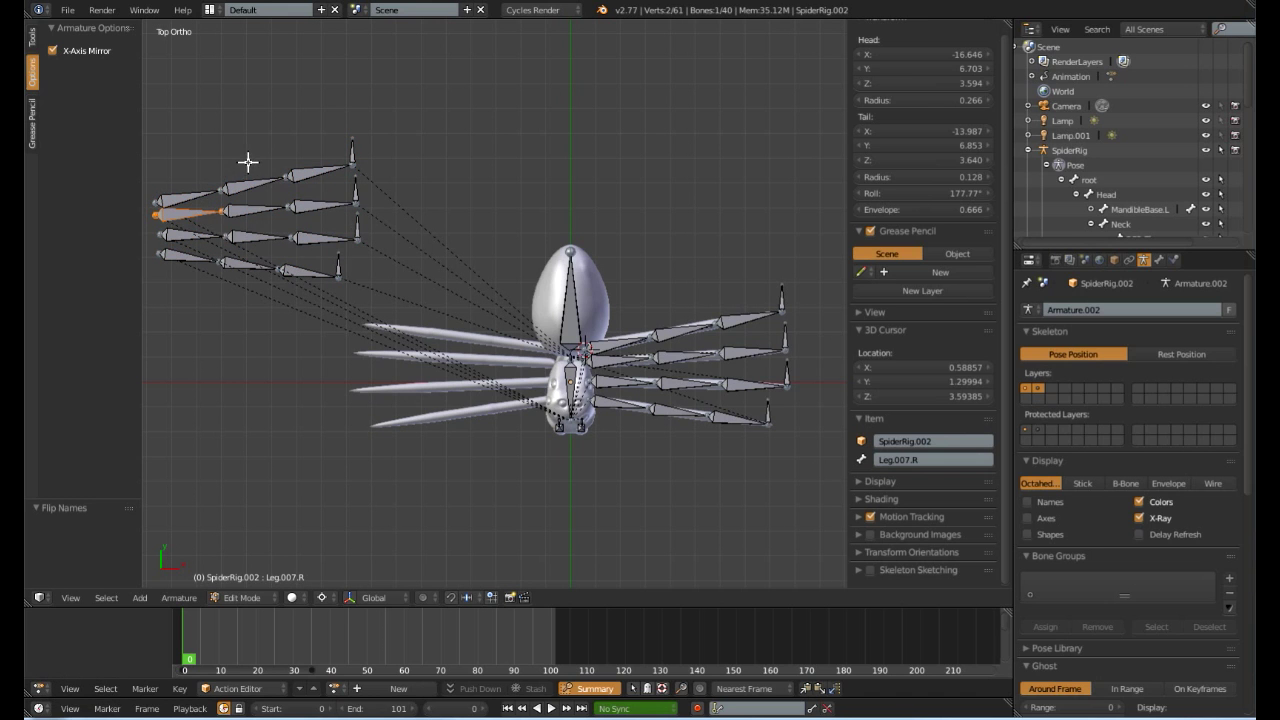
pyautogui.click(255, 207)
pyautogui.click(312, 176)
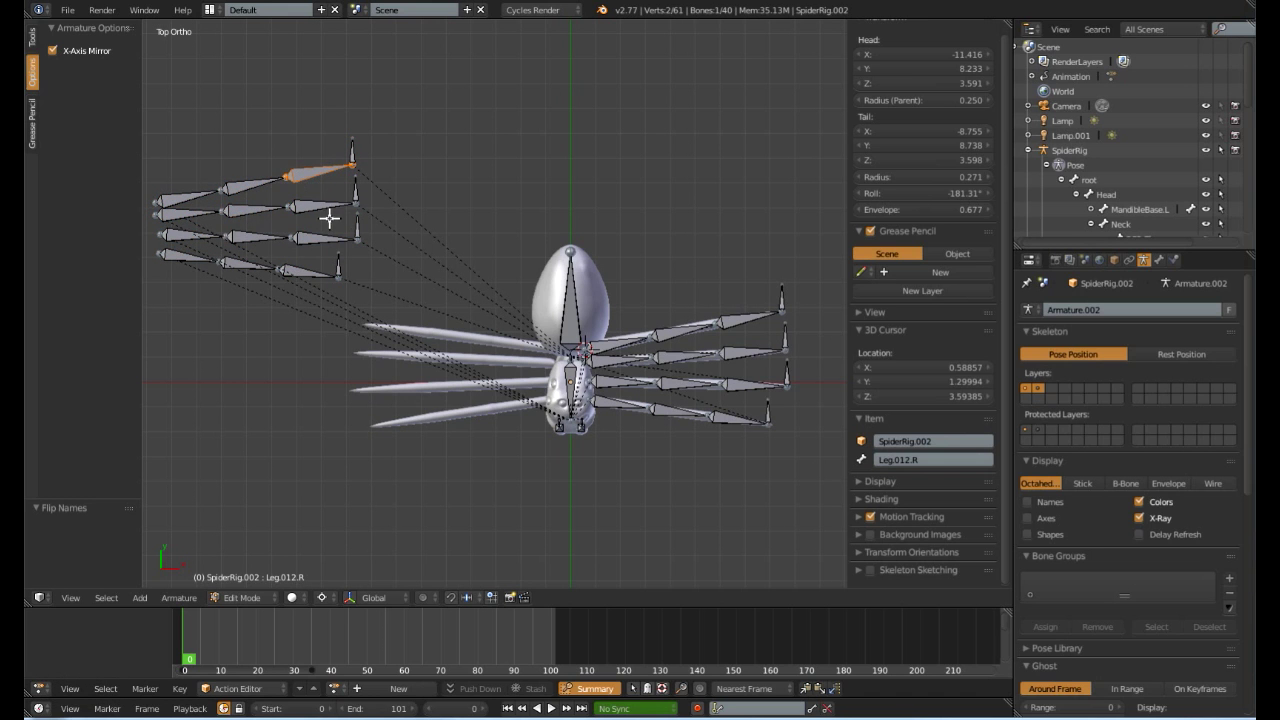
pyautogui.click(328, 206)
pyautogui.scroll(-4, 493, 303)
pyautogui.scroll(2, 559, 391)
# - Deselect everything and box-select the right-side leg bones
pyautogui.press('a')
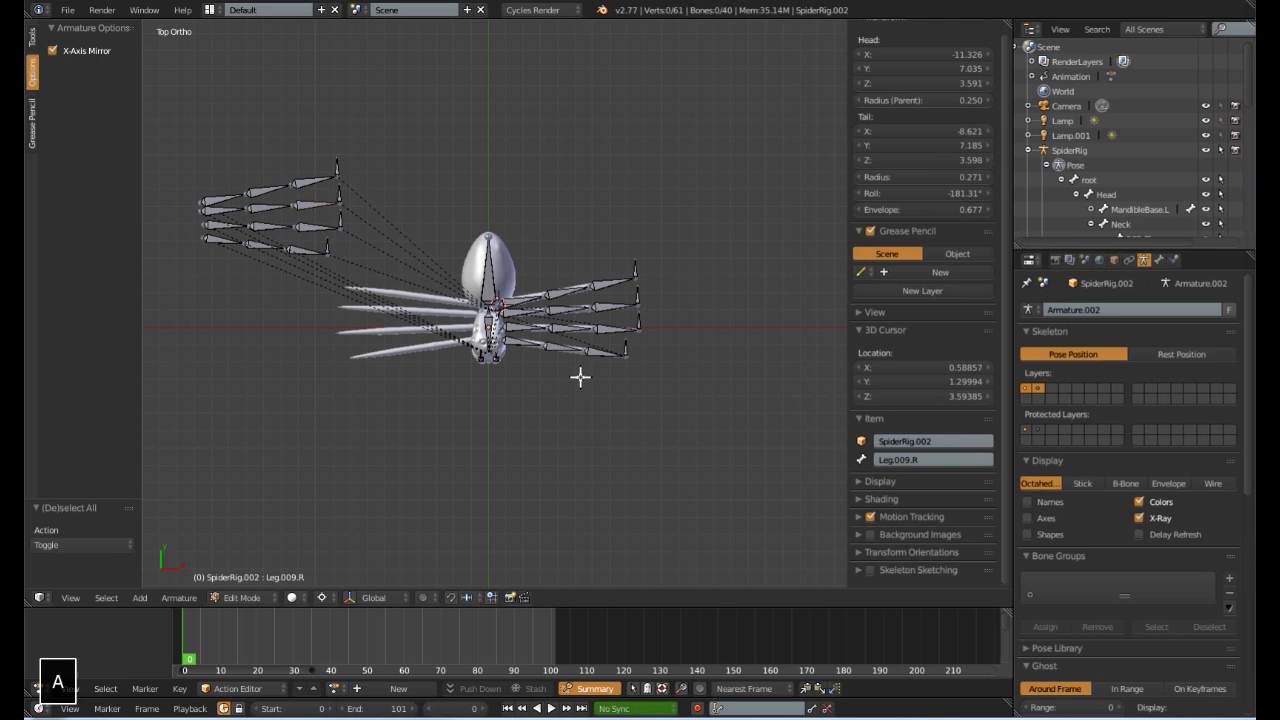
pyautogui.press('b')
pyautogui.moveTo(531, 237); pyautogui.dragTo(718, 494)
pyautogui.scroll(4, 686, 411)
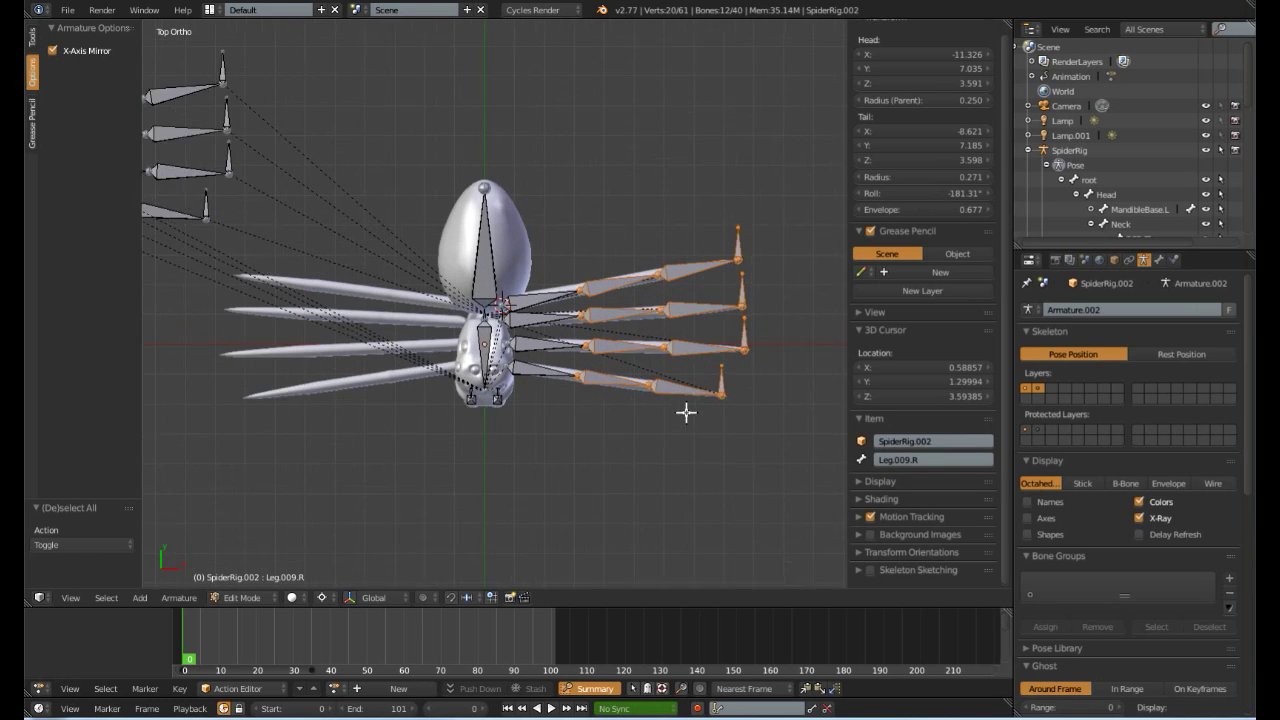
# - Add an upper leg bone and do a zero move so X-Axis Mirror snaps the left legs into place
pyautogui.keyDown('shift'); pyautogui.rightClick(563, 320); pyautogui.keyUp('shift')
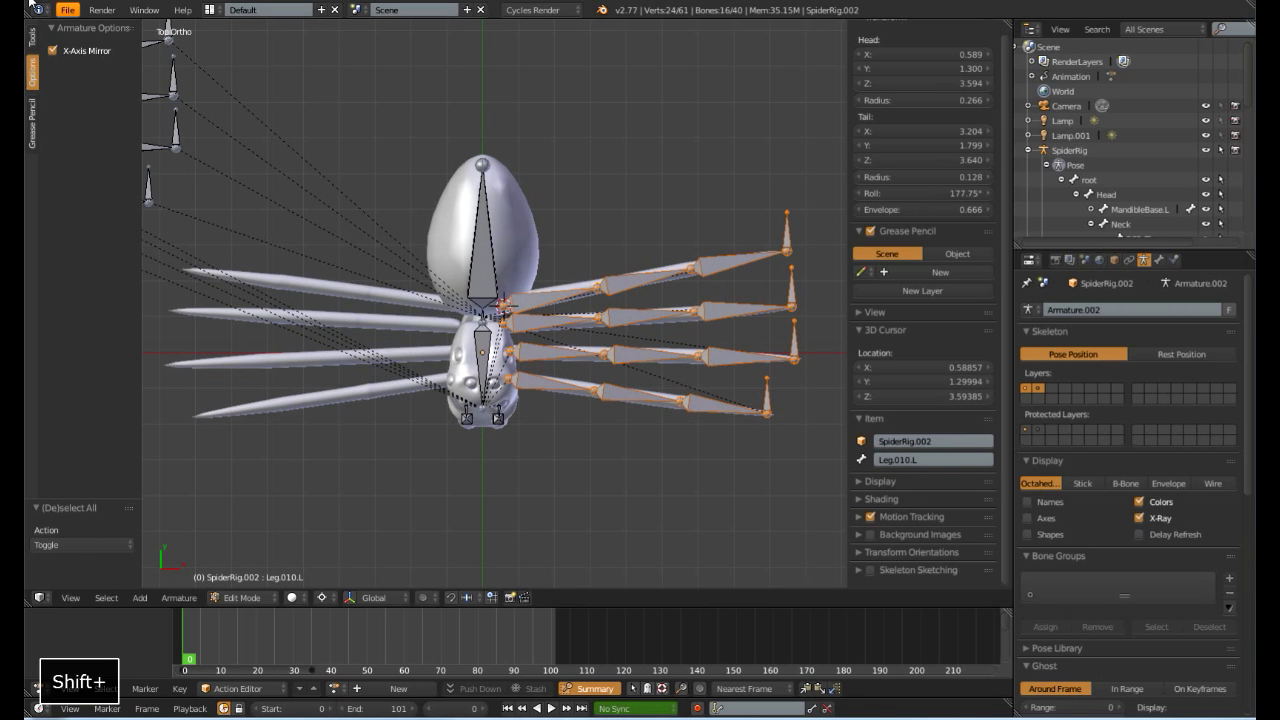
pyautogui.scroll(-3, 623, 343)
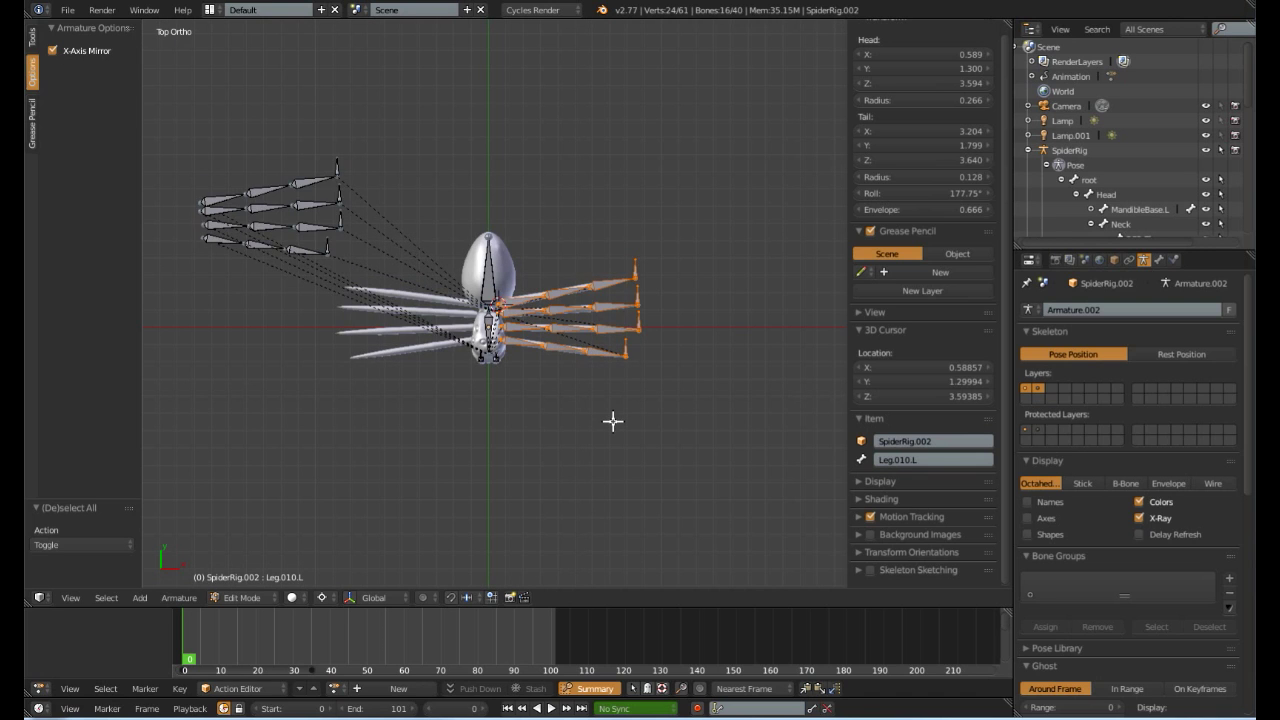
pyautogui.press('g')
pyautogui.press('Return')
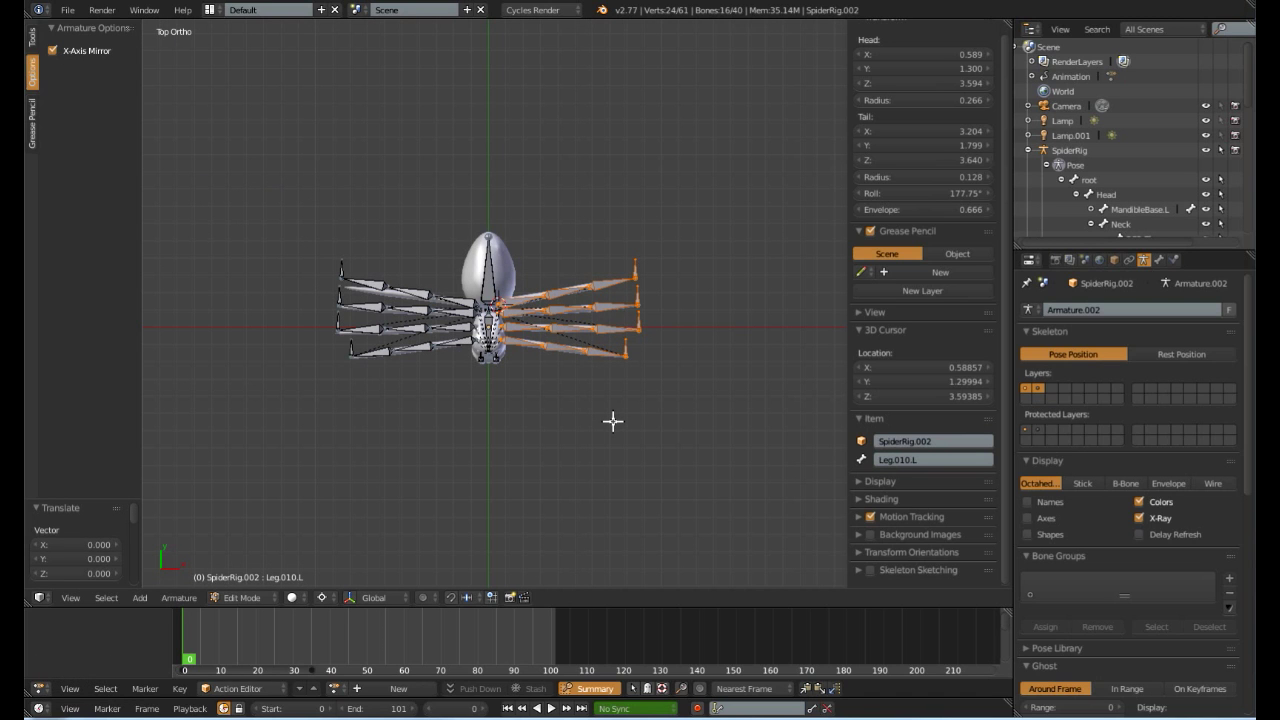
pyautogui.scroll(3, 612, 421)
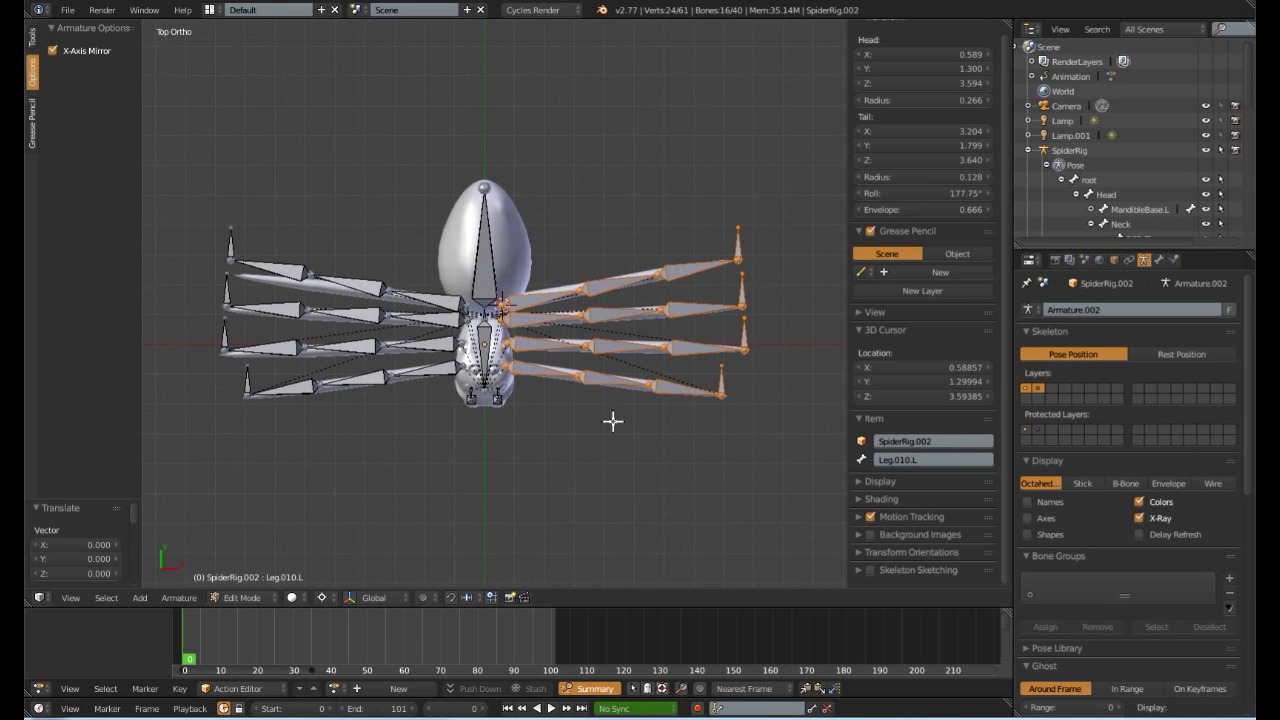
pyautogui.scroll(-4, 546, 434)
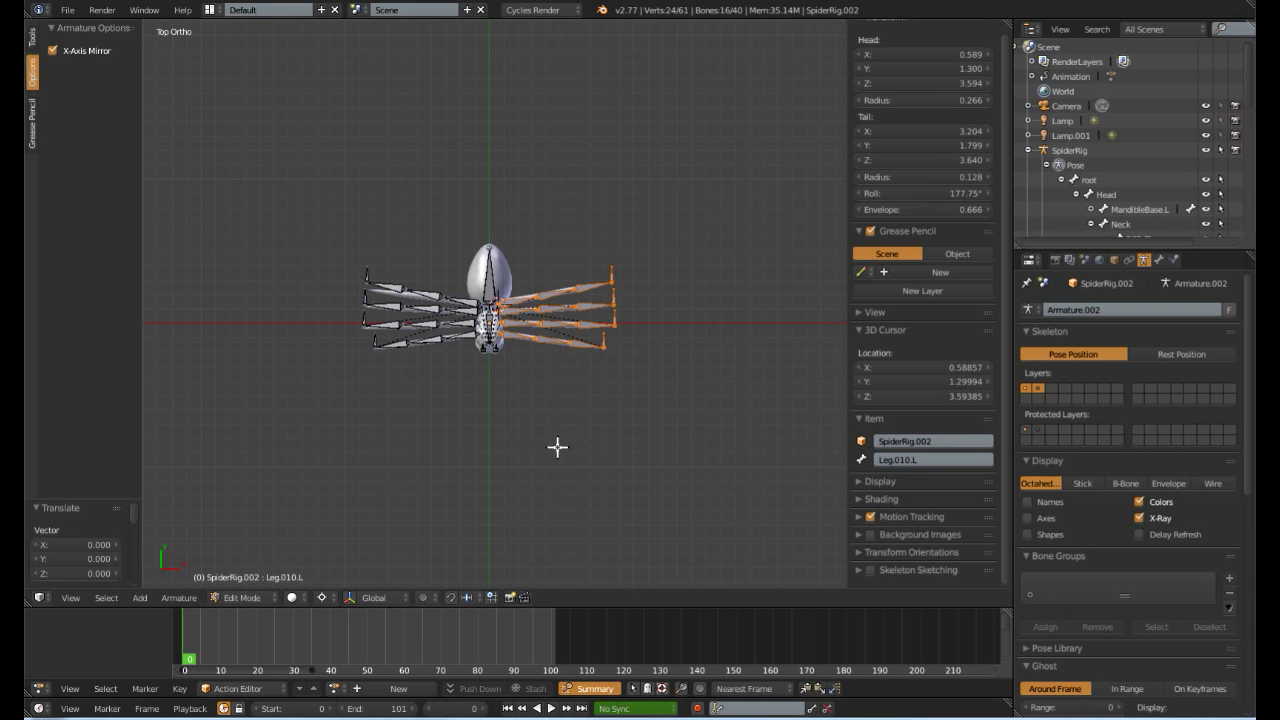
pyautogui.moveTo(557, 446); pyautogui.dragTo(553, 318, button='middle')
pyautogui.press('Home')
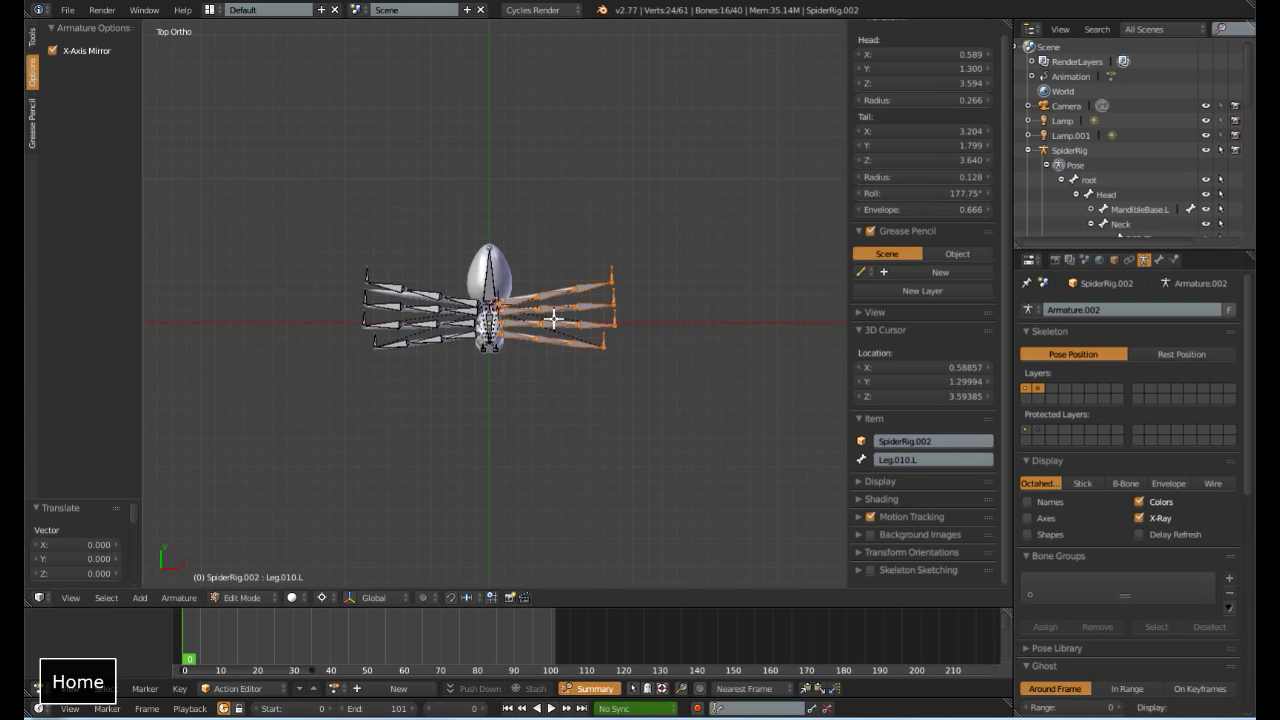
# - Parent the junior.002 mesh to SpiderRig.002 with automatic weights
pyautogui.press('Tab')
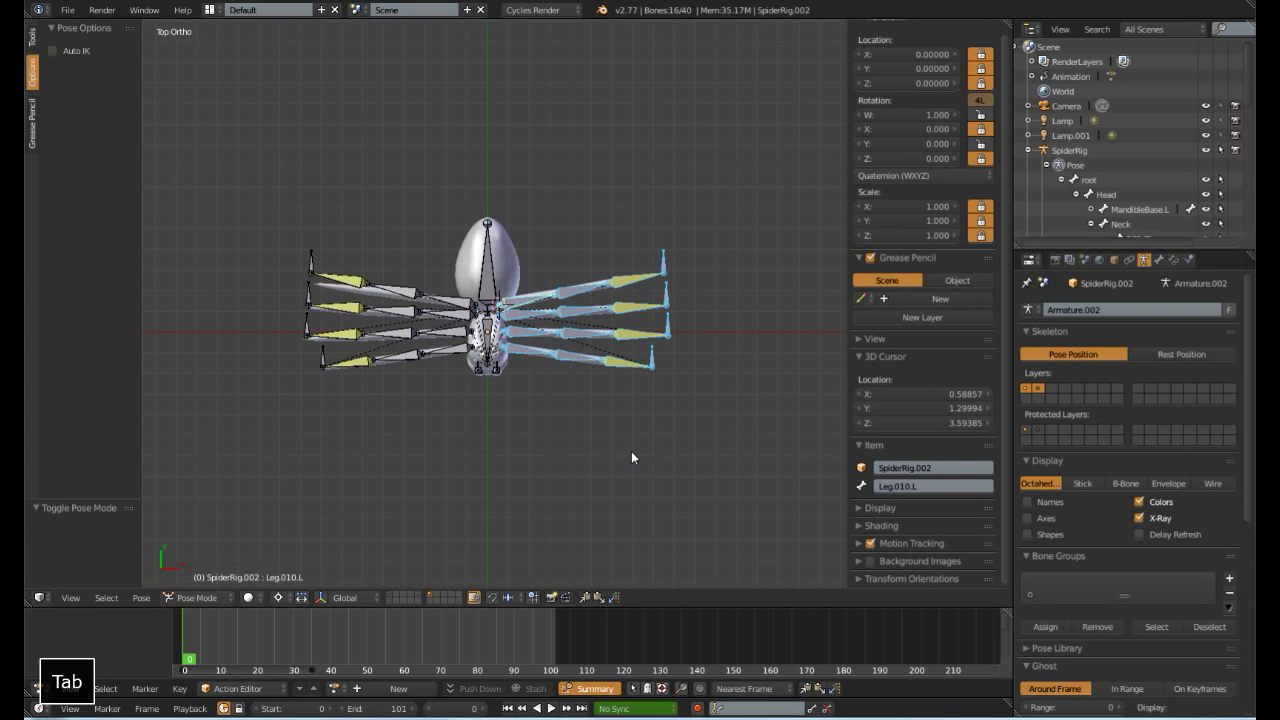
pyautogui.keyDown('shift'); pyautogui.moveTo(652, 443); pyautogui.dragTo(731, 402, button='middle'); pyautogui.keyUp('shift')
pyautogui.rightClick(450, 206)
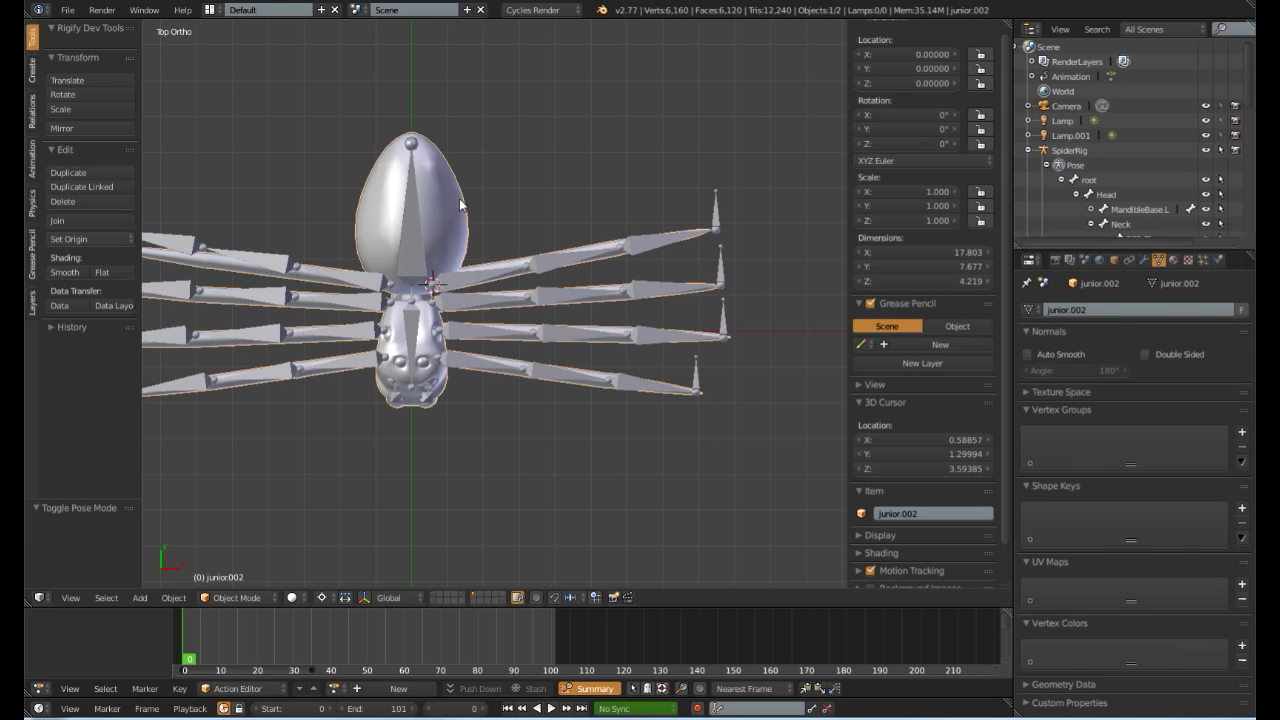
pyautogui.keyDown('shift'); pyautogui.rightClick(557, 257); pyautogui.keyUp('shift')
pyautogui.hotkey('ctrl', 'p')
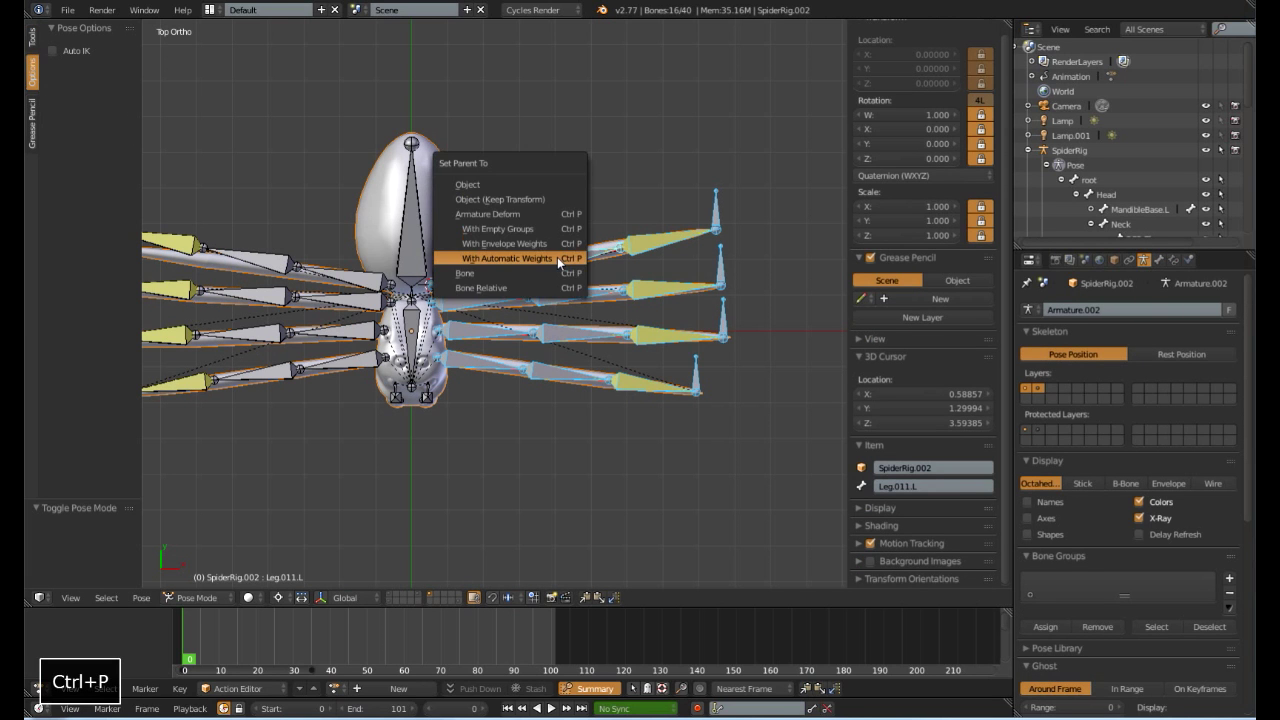
pyautogui.click(557, 257)
# - Select the four leg-tip IK controls up to CTRL.IK.004.L and switch to front view
pyautogui.rightClick(697, 380)
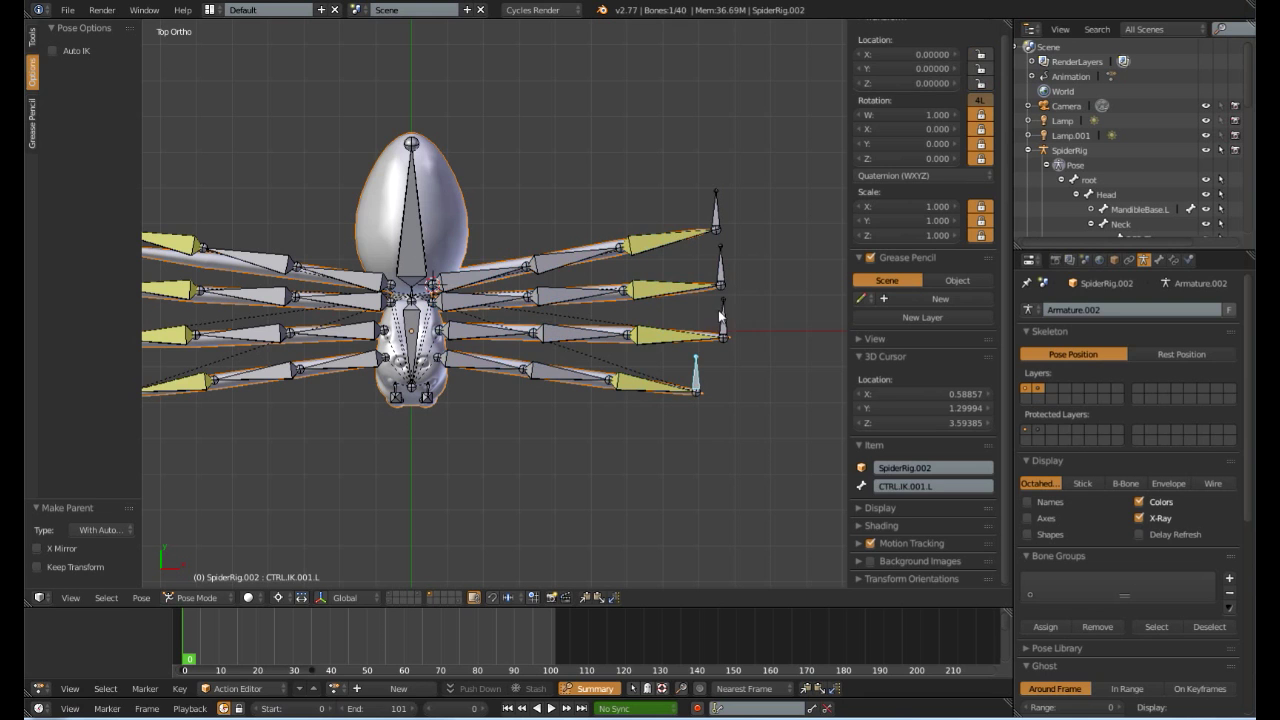
pyautogui.keyDown('shift'); pyautogui.rightClick(723, 322); pyautogui.keyUp('shift')
pyautogui.keyDown('shift'); pyautogui.rightClick(720, 268); pyautogui.keyUp('shift')
pyautogui.keyDown('shift'); pyautogui.rightClick(716, 205); pyautogui.keyUp('shift')
pyautogui.press('KP_End')
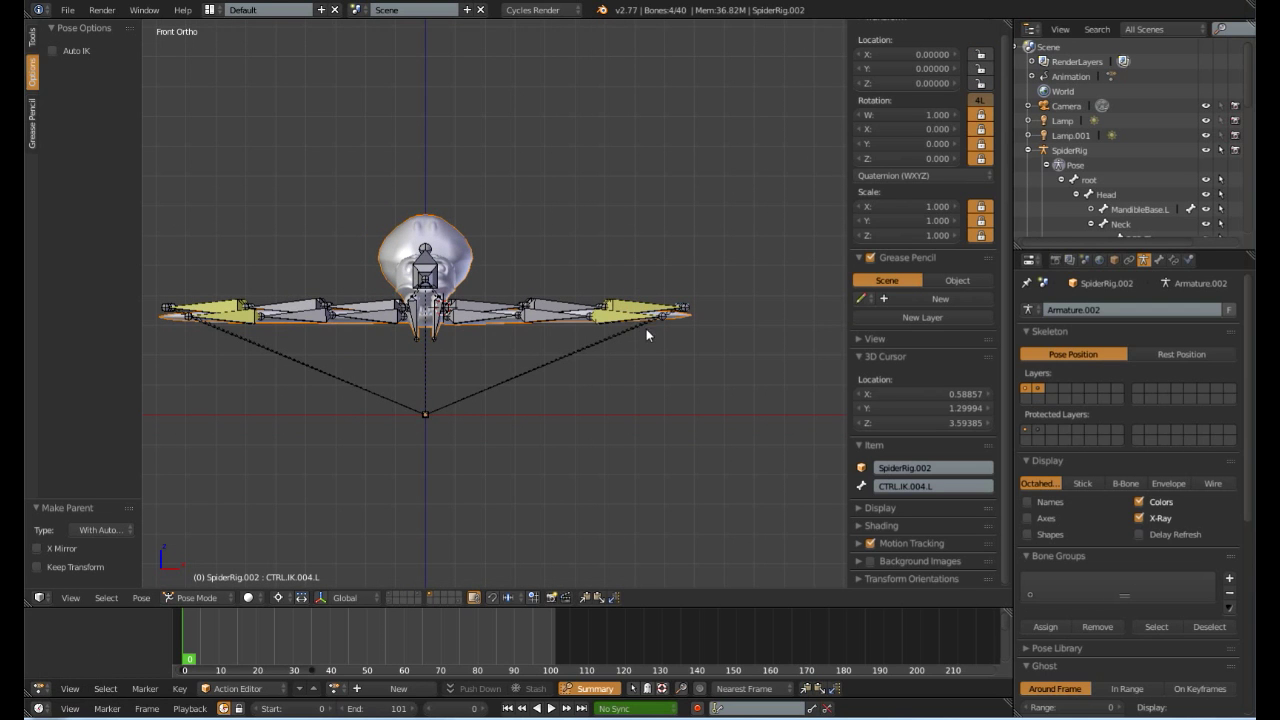
# - Lower the four IK leg tips to the ground, then copy and paste the pose X-flipped
pyautogui.press('g')
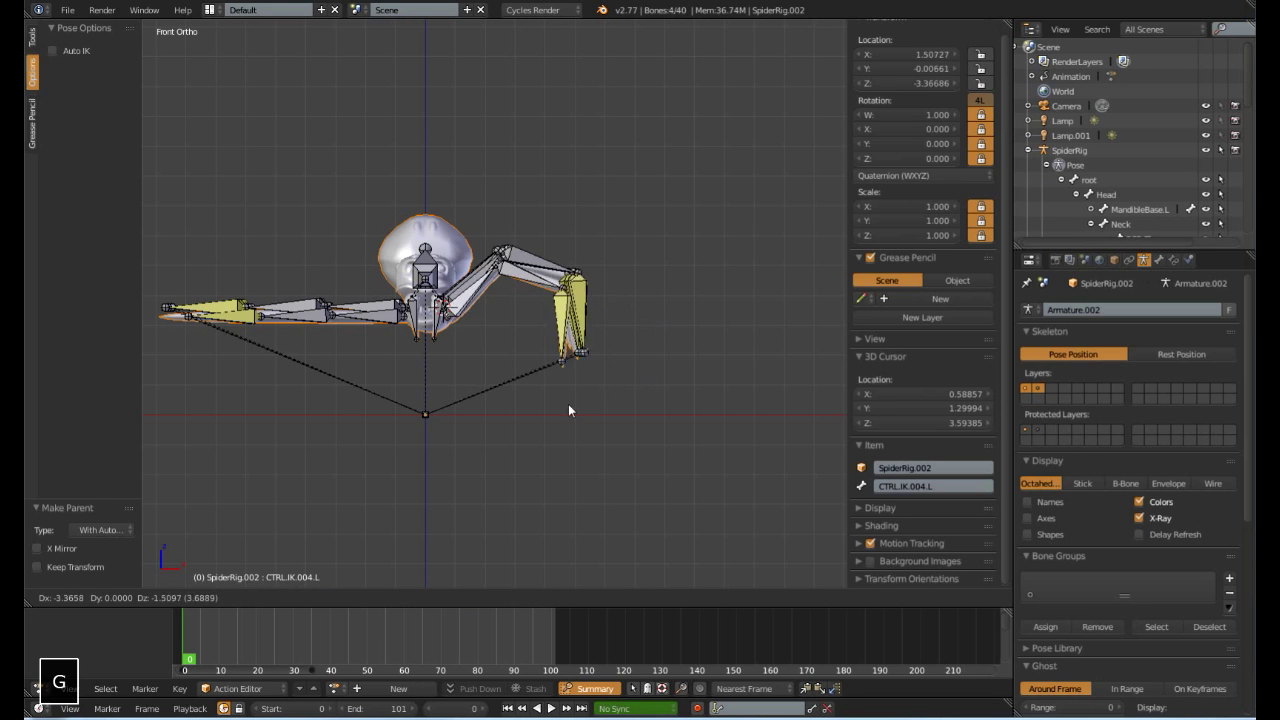
pyautogui.click(607, 442)
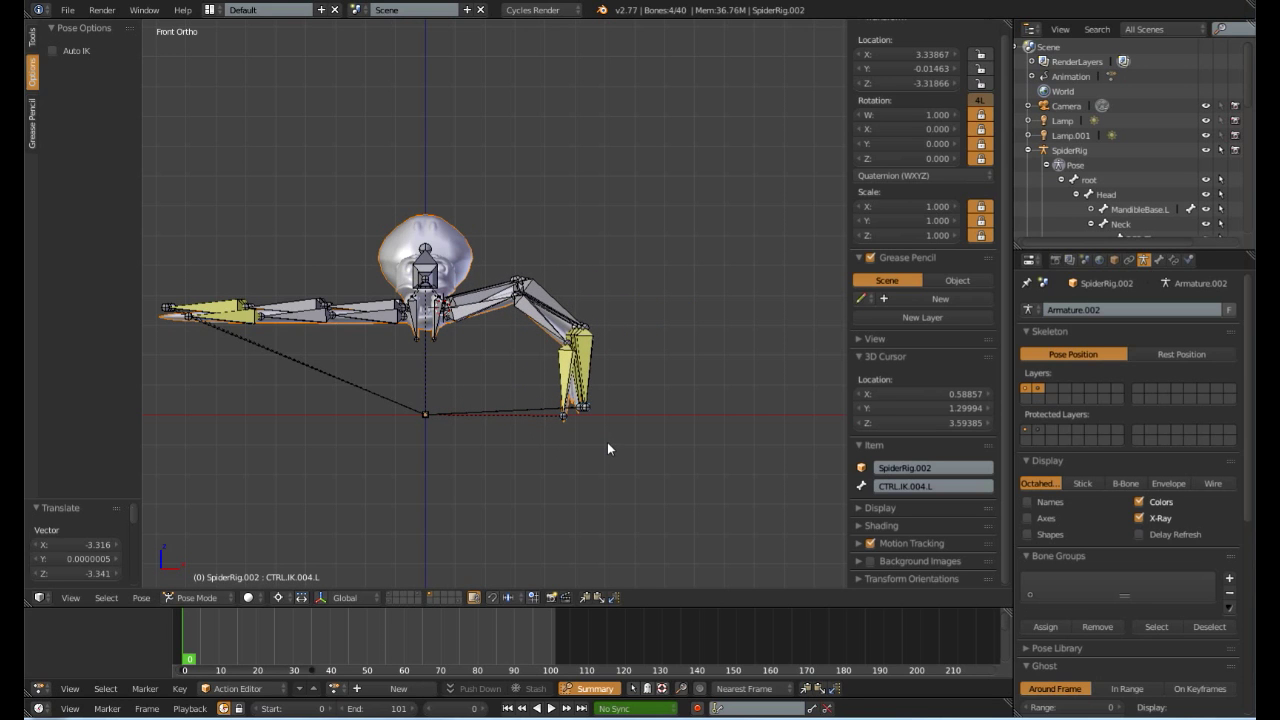
pyautogui.click(585, 597)
pyautogui.click(612, 597)
# - Select the Head and MandibleSpike.L bones
pyautogui.moveTo(440, 325); pyautogui.dragTo(427, 427, button='middle')
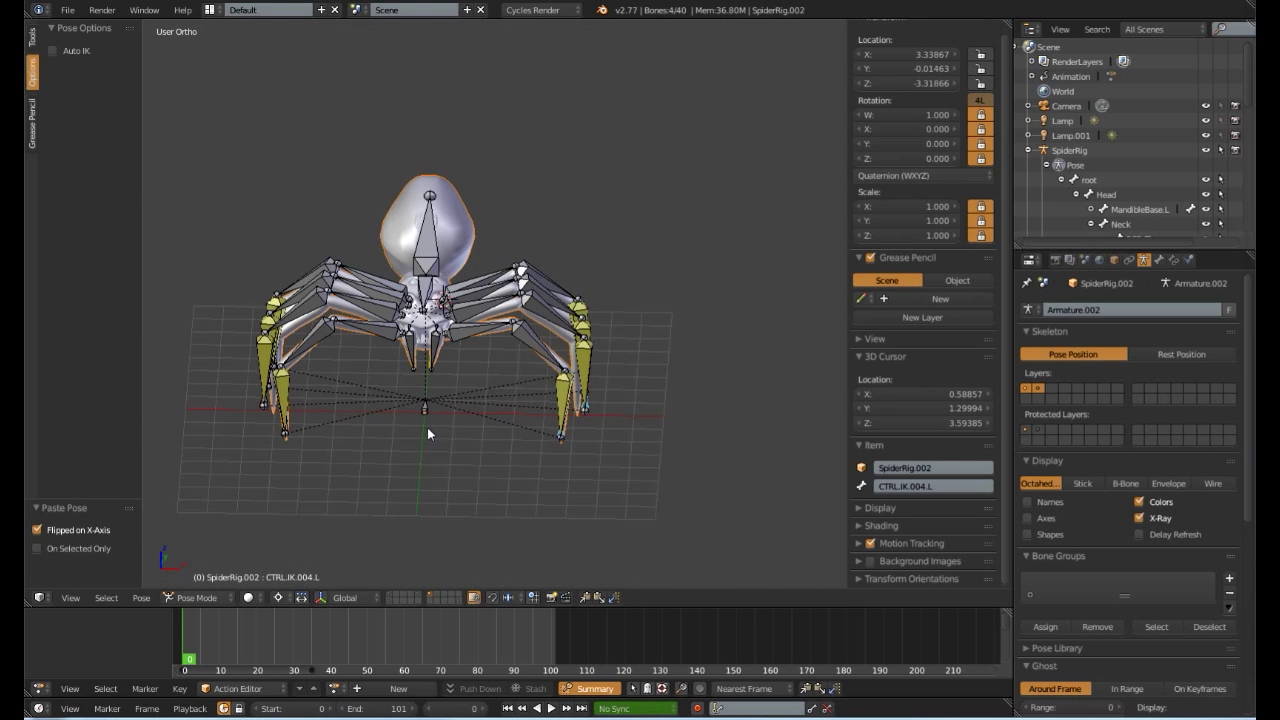
pyautogui.rightClick(428, 292)
pyautogui.rightClick(427, 377)
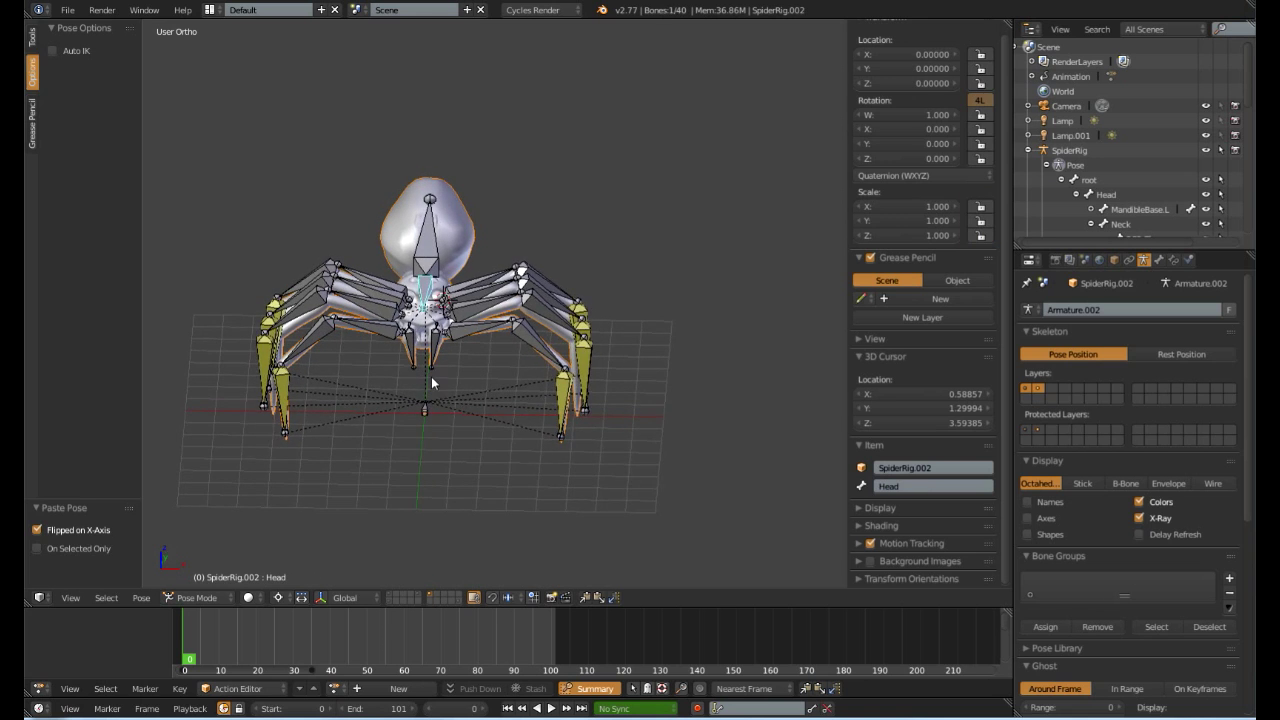
pyautogui.scroll(3, 431, 376)
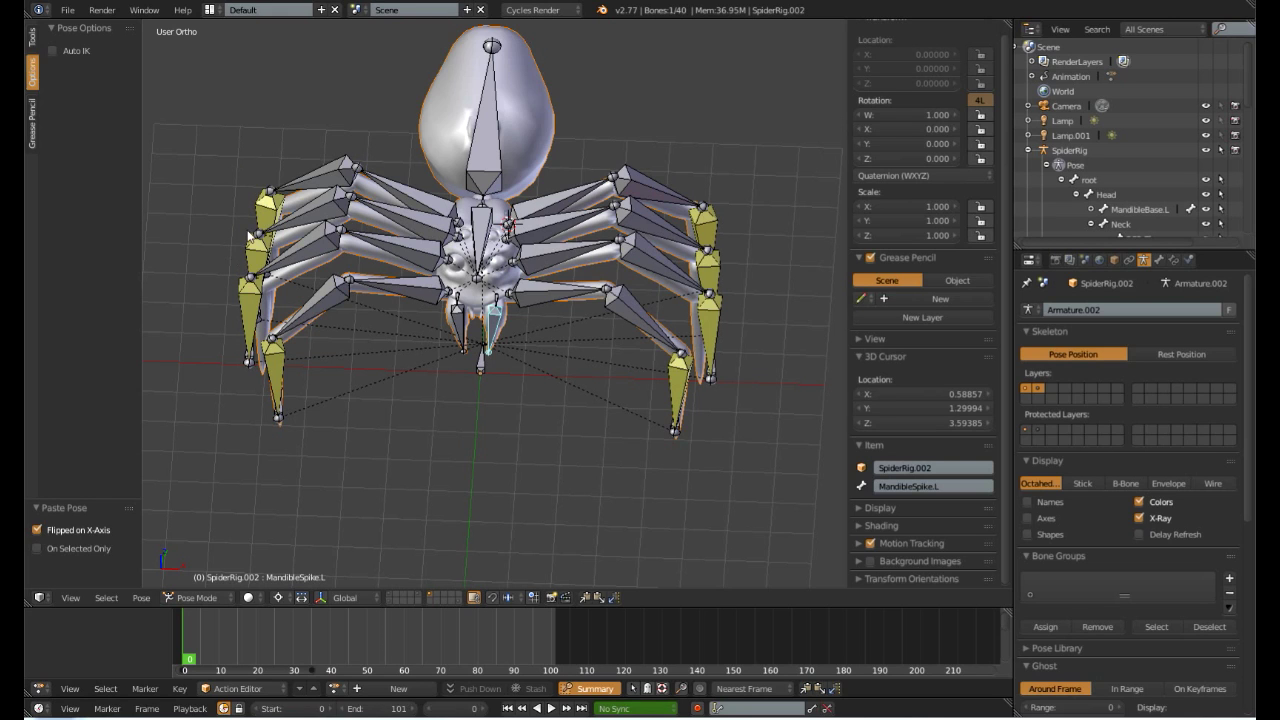
pyautogui.rightClick(250, 306)
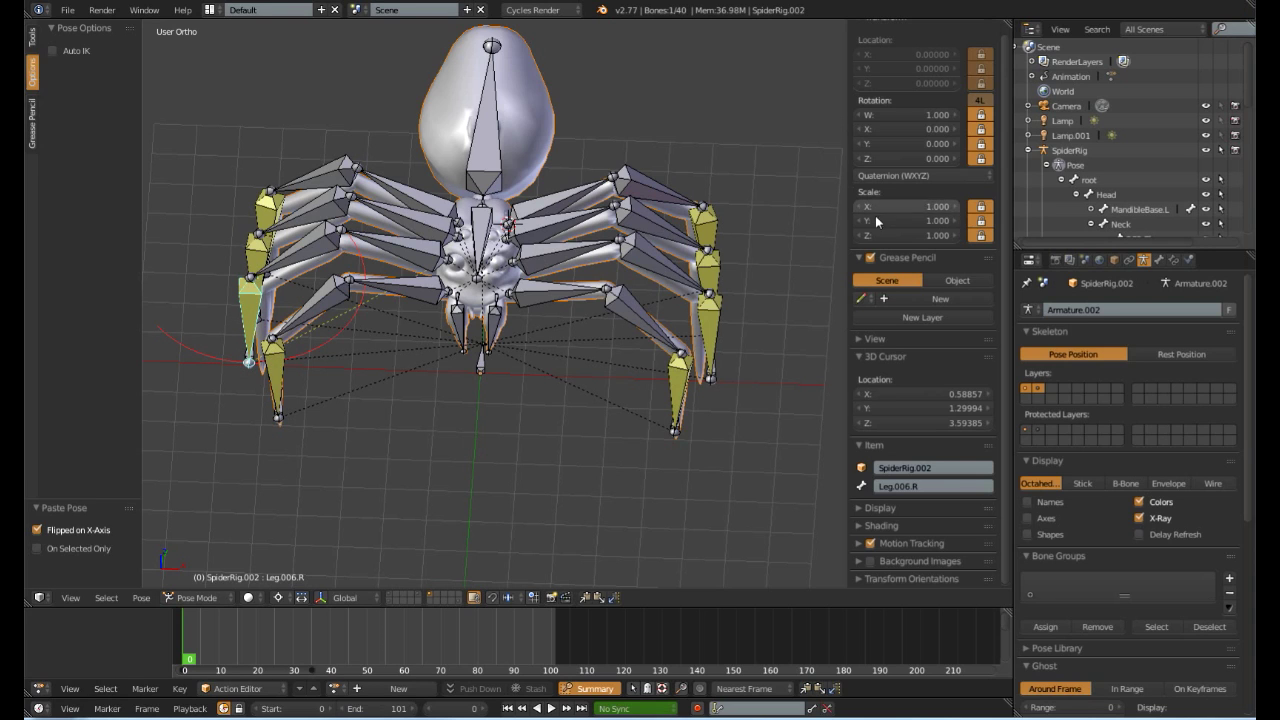
pyautogui.rightClick(683, 377)
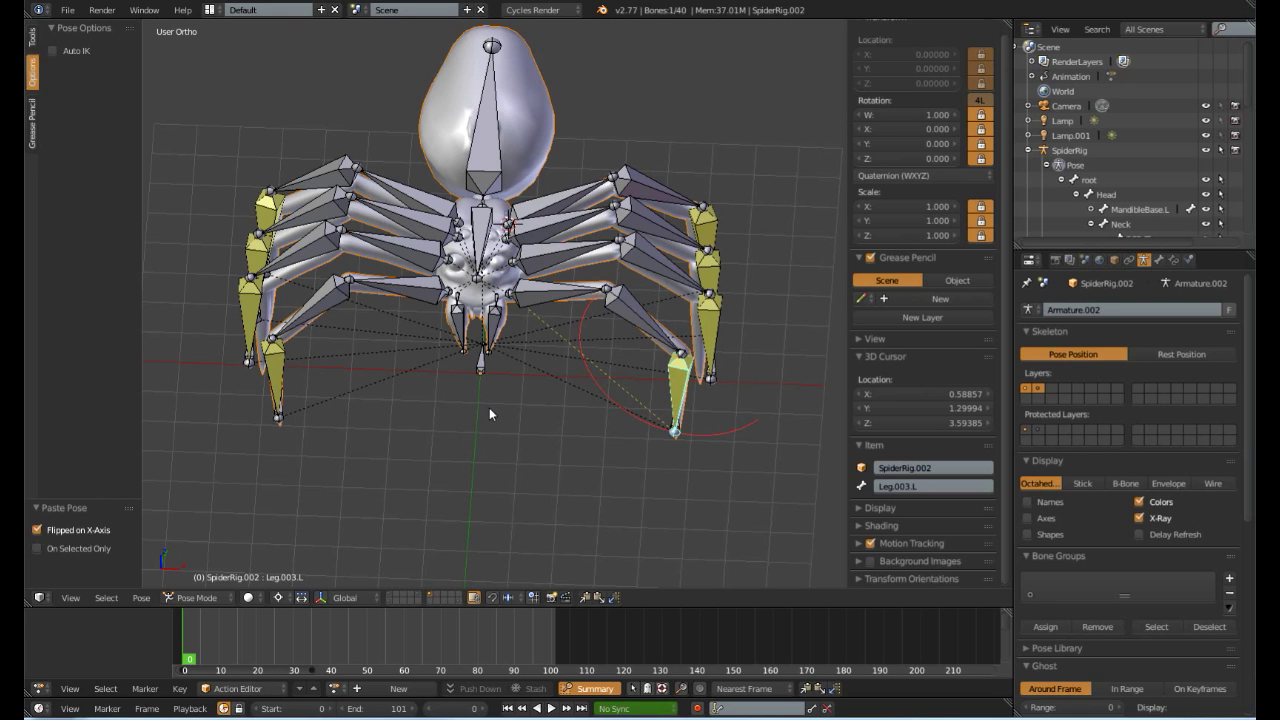
pyautogui.rightClick(250, 312)
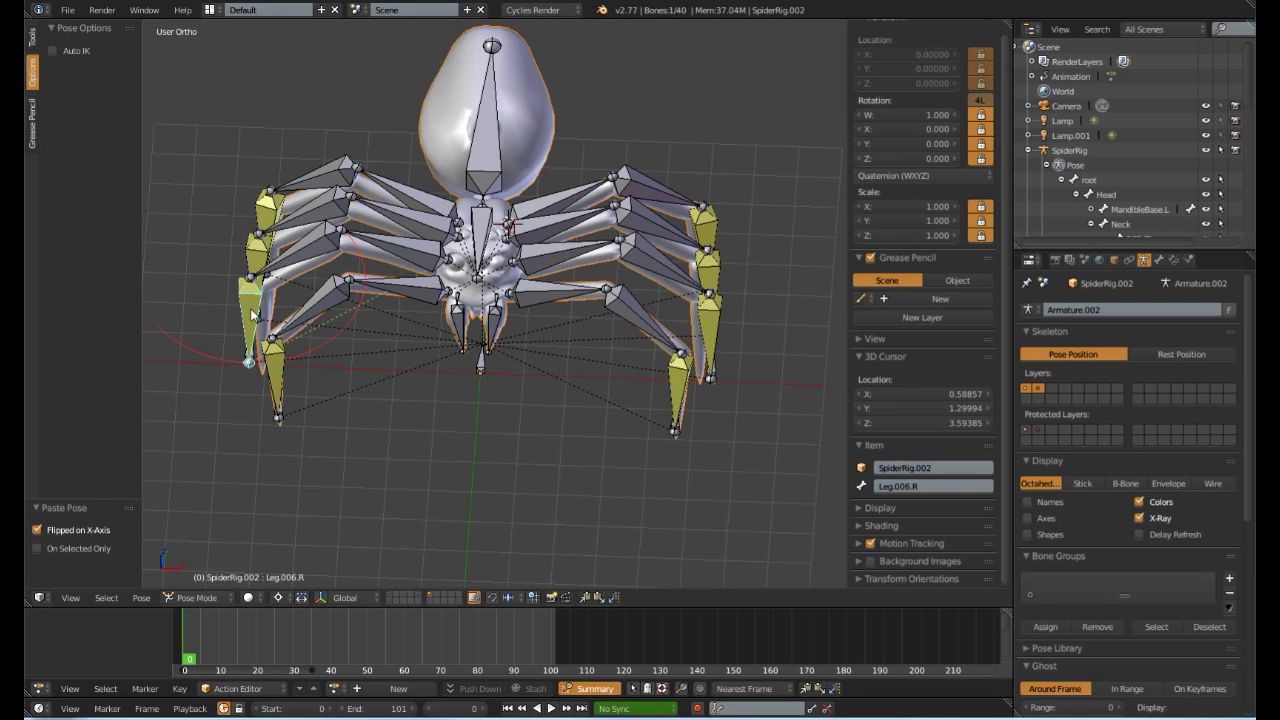
pyautogui.rightClick(273, 360)
pyautogui.rightClick(255, 258)
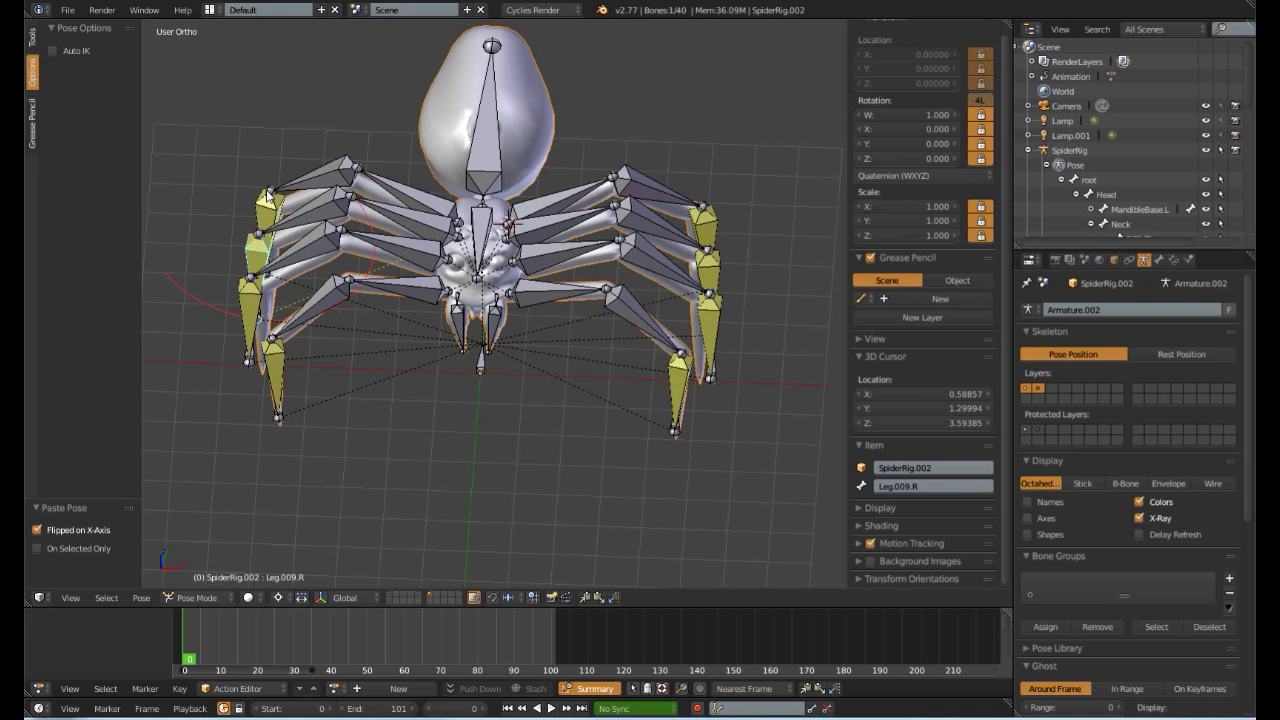
pyautogui.rightClick(268, 207)
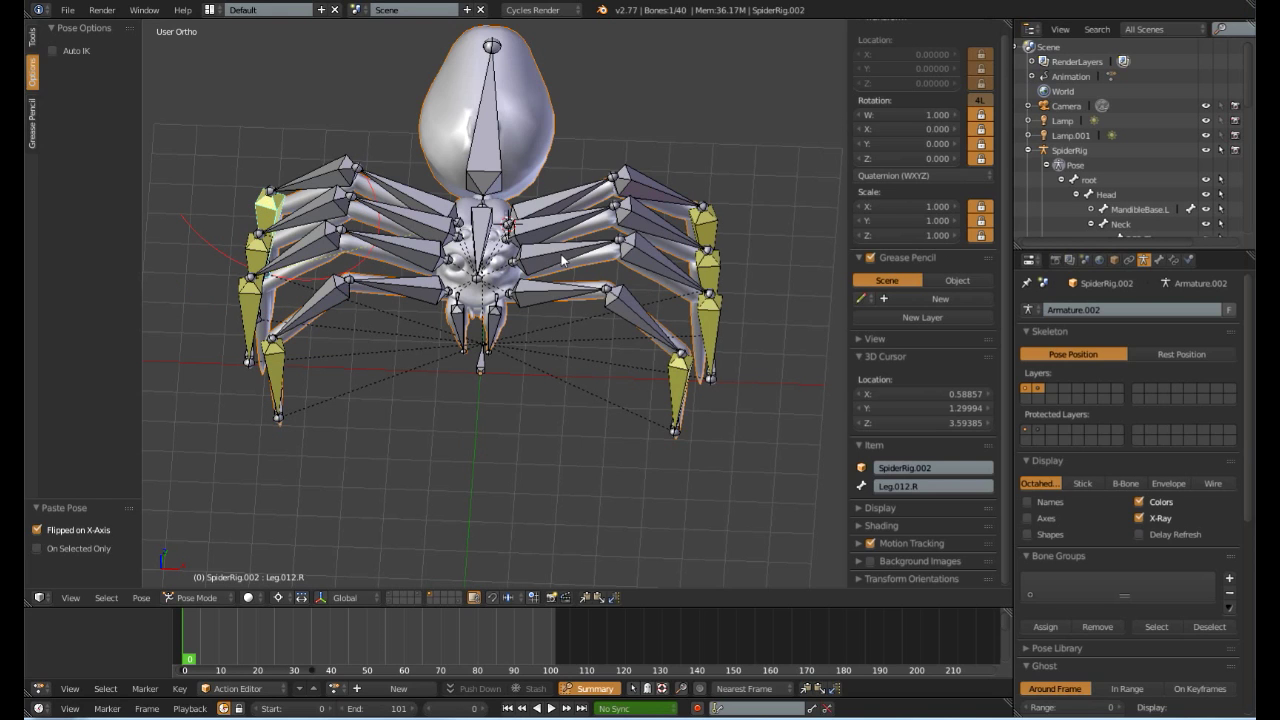